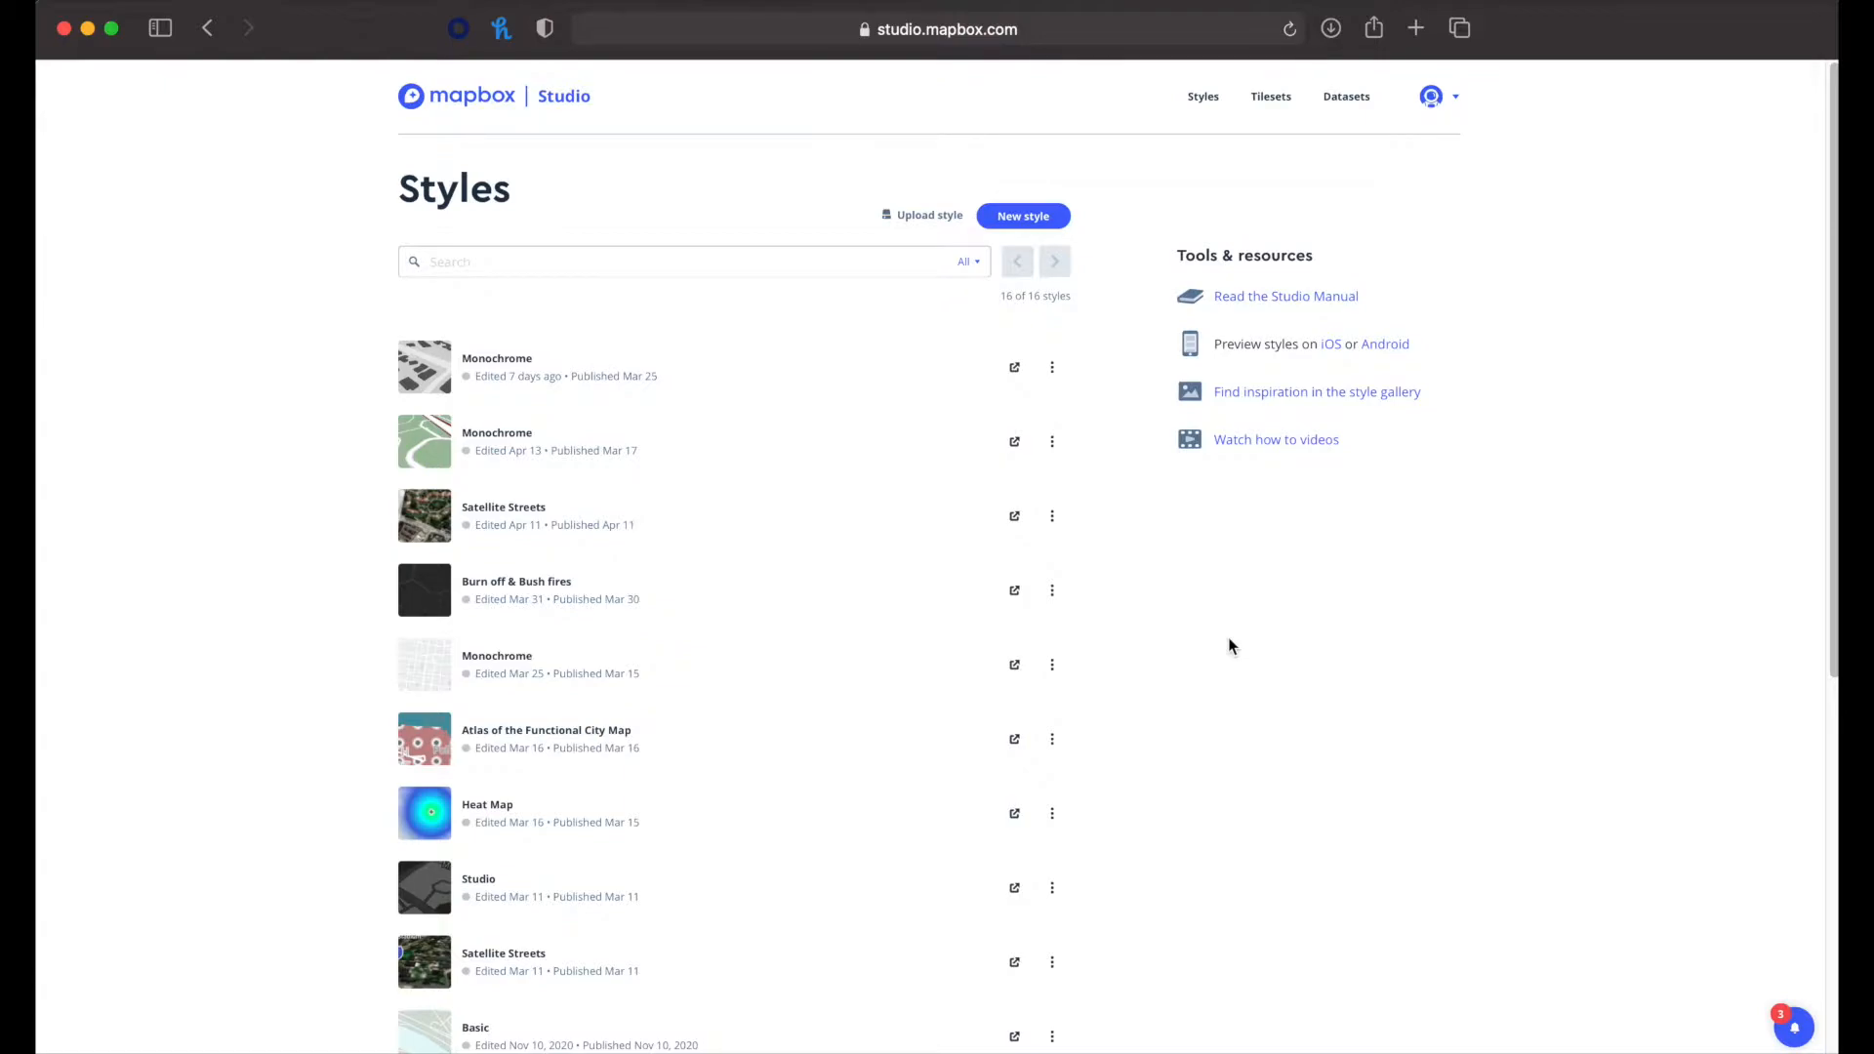
- Create a new style from the Monochrome template in the Dark variation and open it for customizing
{"action": "left_click", "coordinate": [1052, 230]}
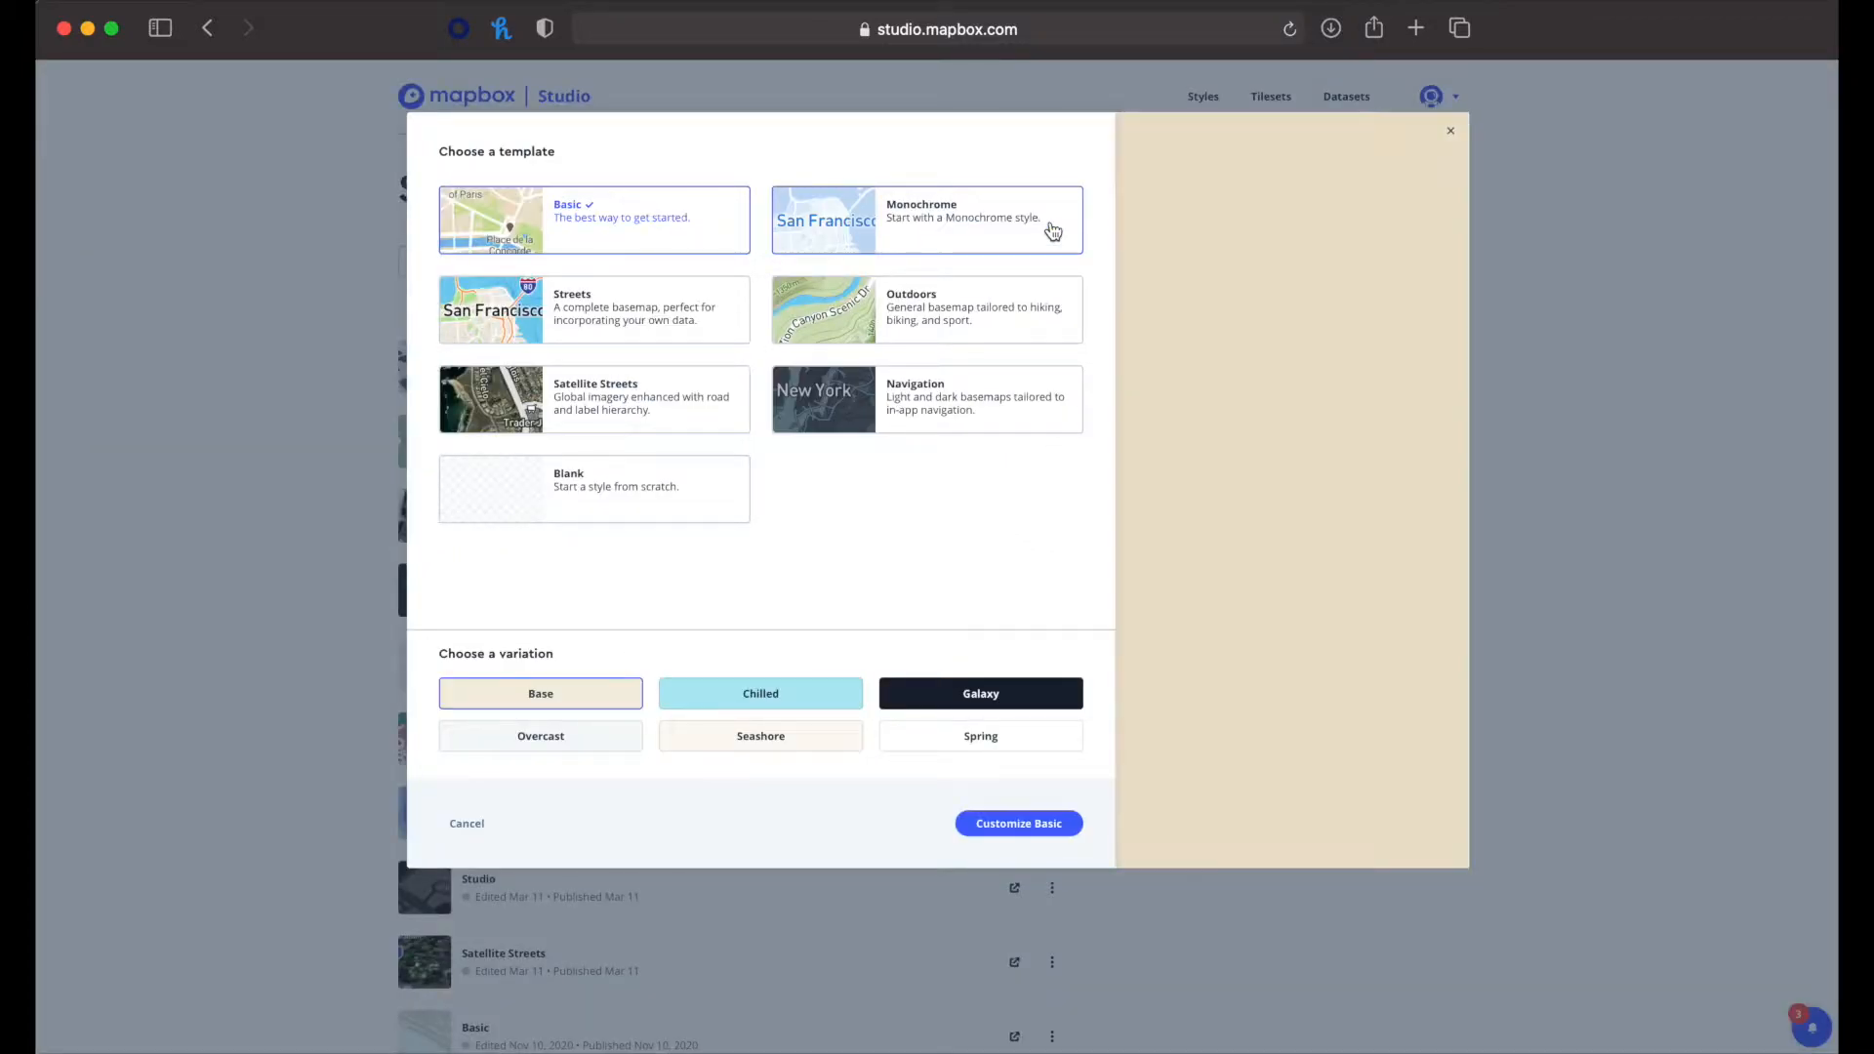
{"action": "left_click", "coordinate": [811, 406]}
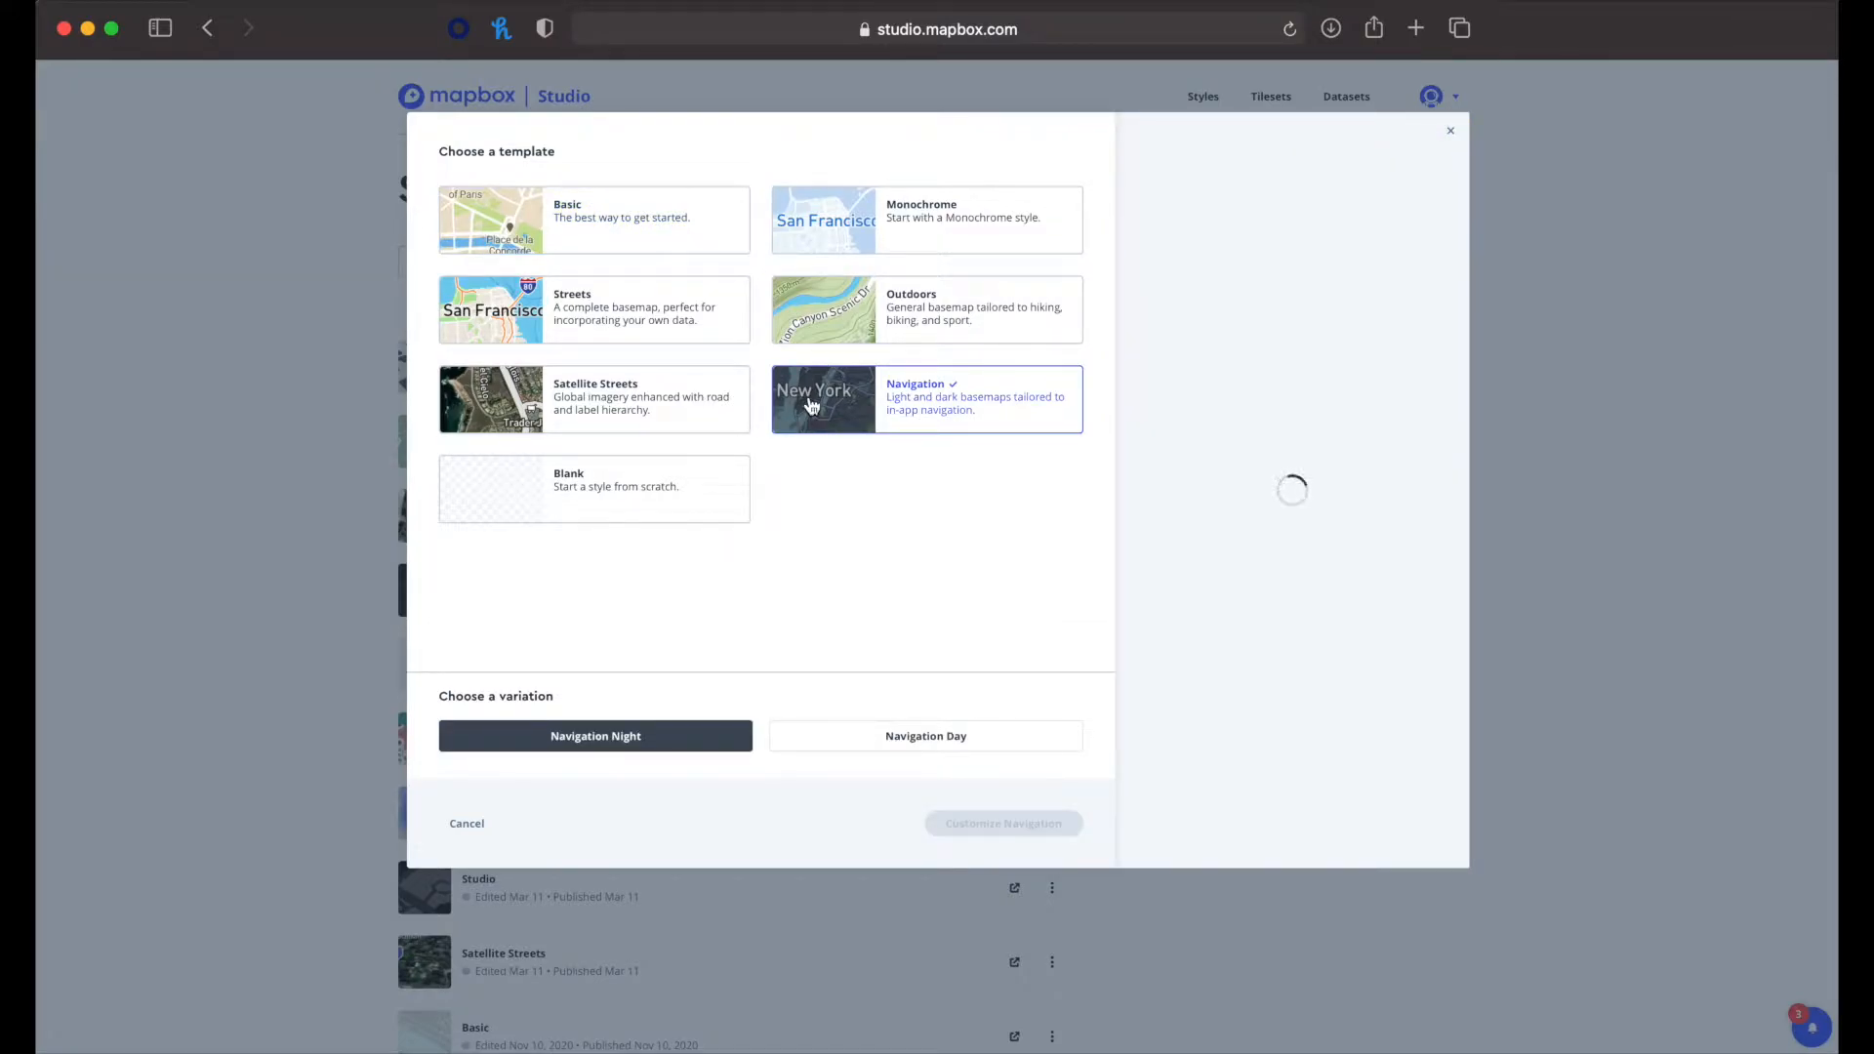
{"action": "left_click", "coordinate": [852, 216]}
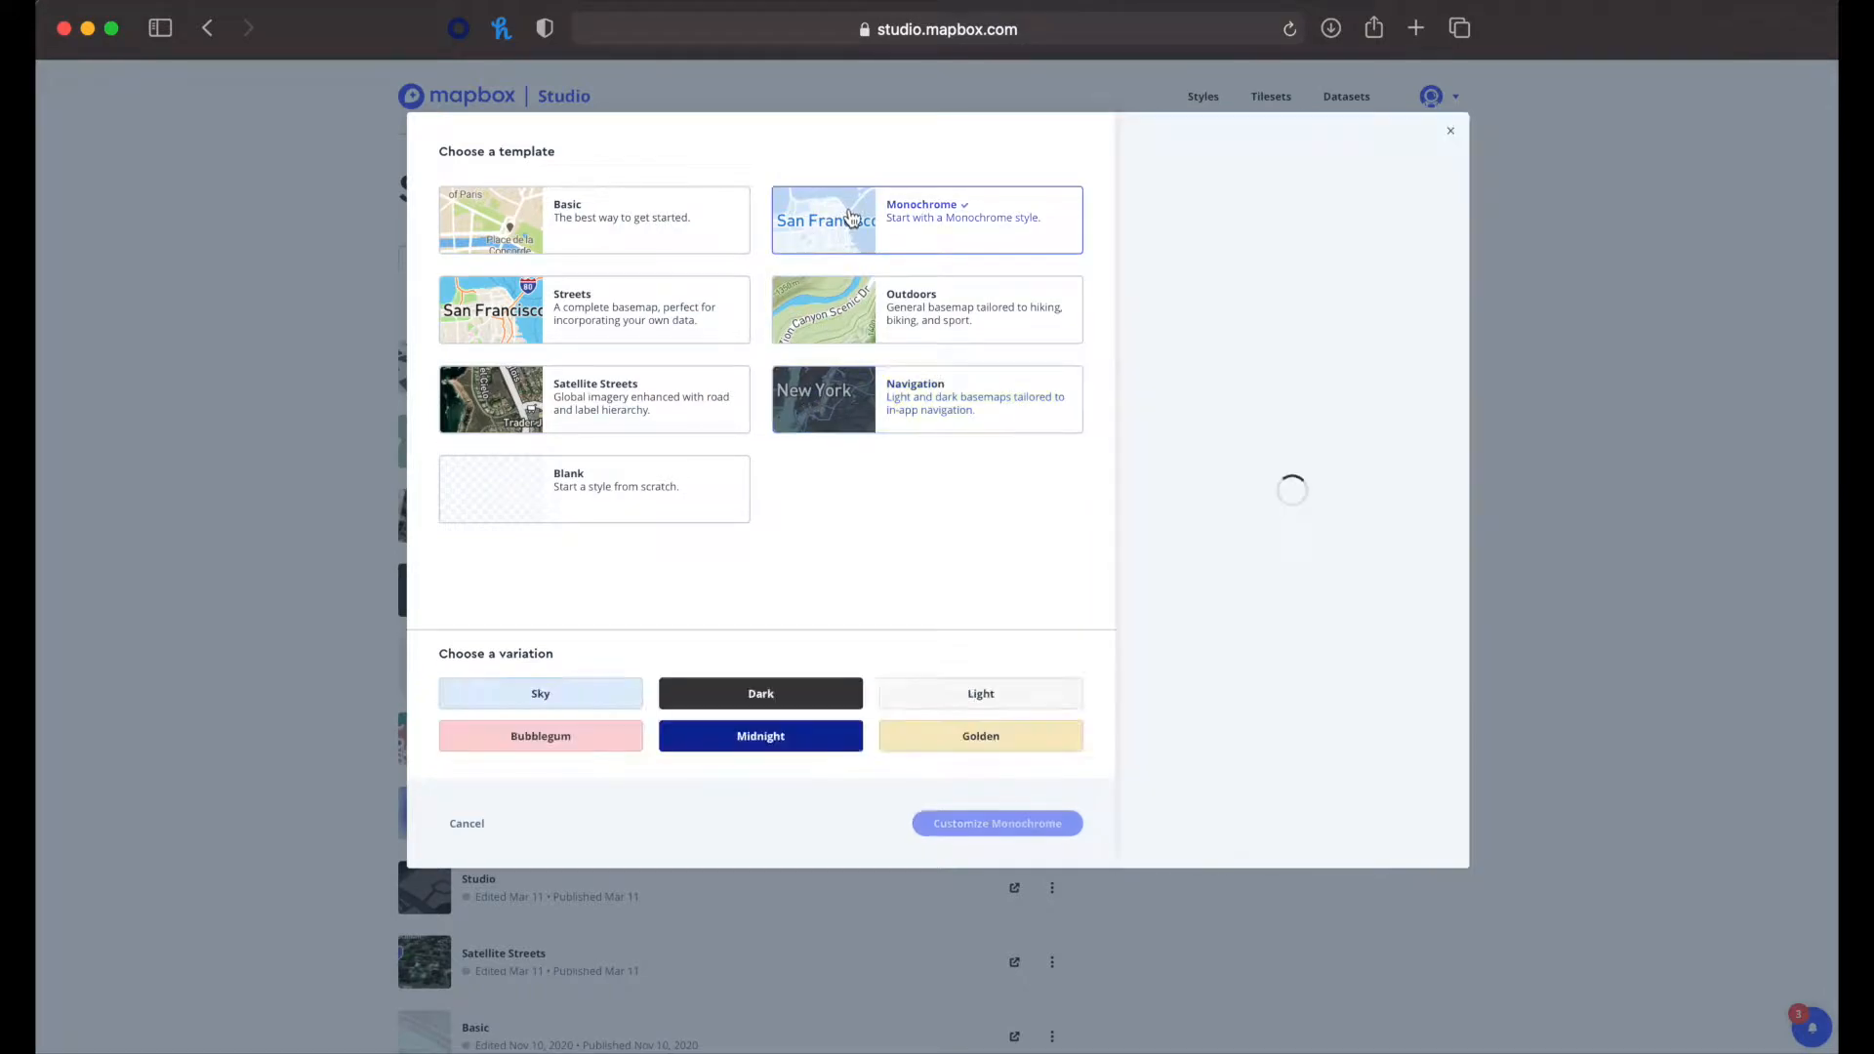
{"action": "left_click", "coordinate": [741, 693]}
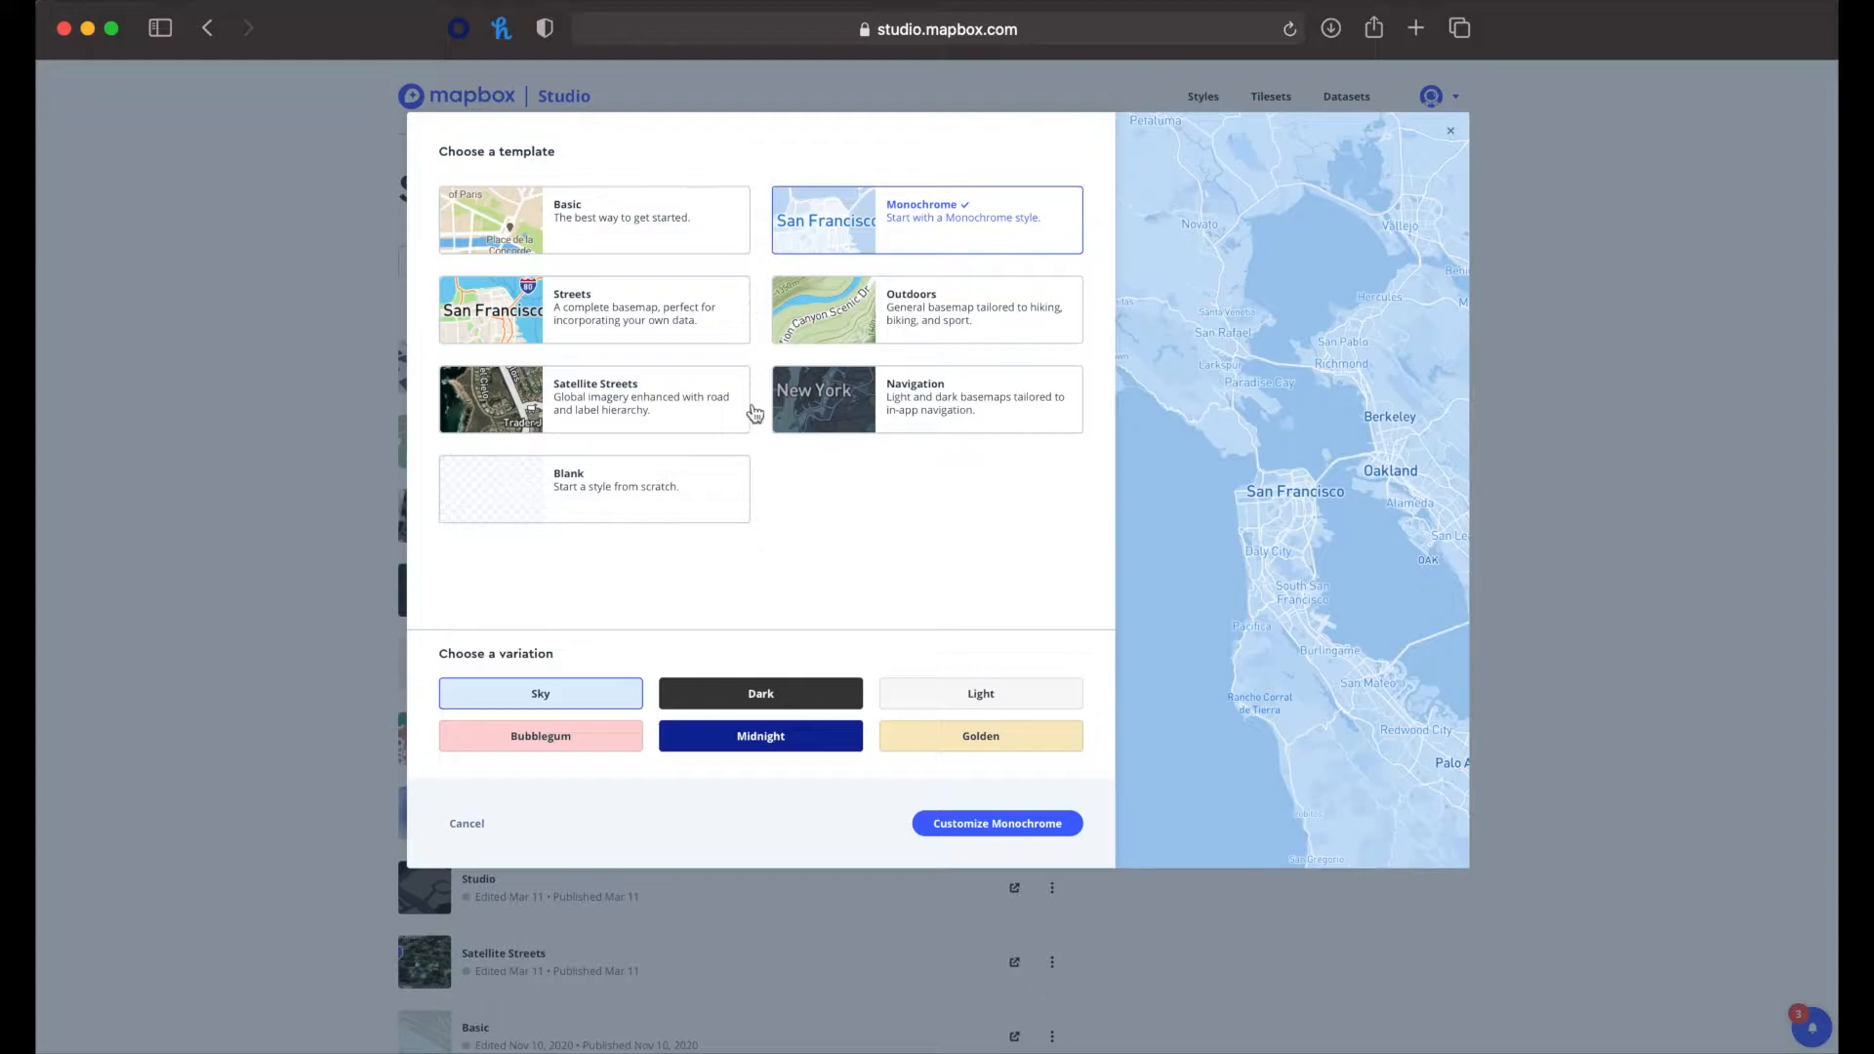
{"action": "left_click", "coordinate": [736, 709]}
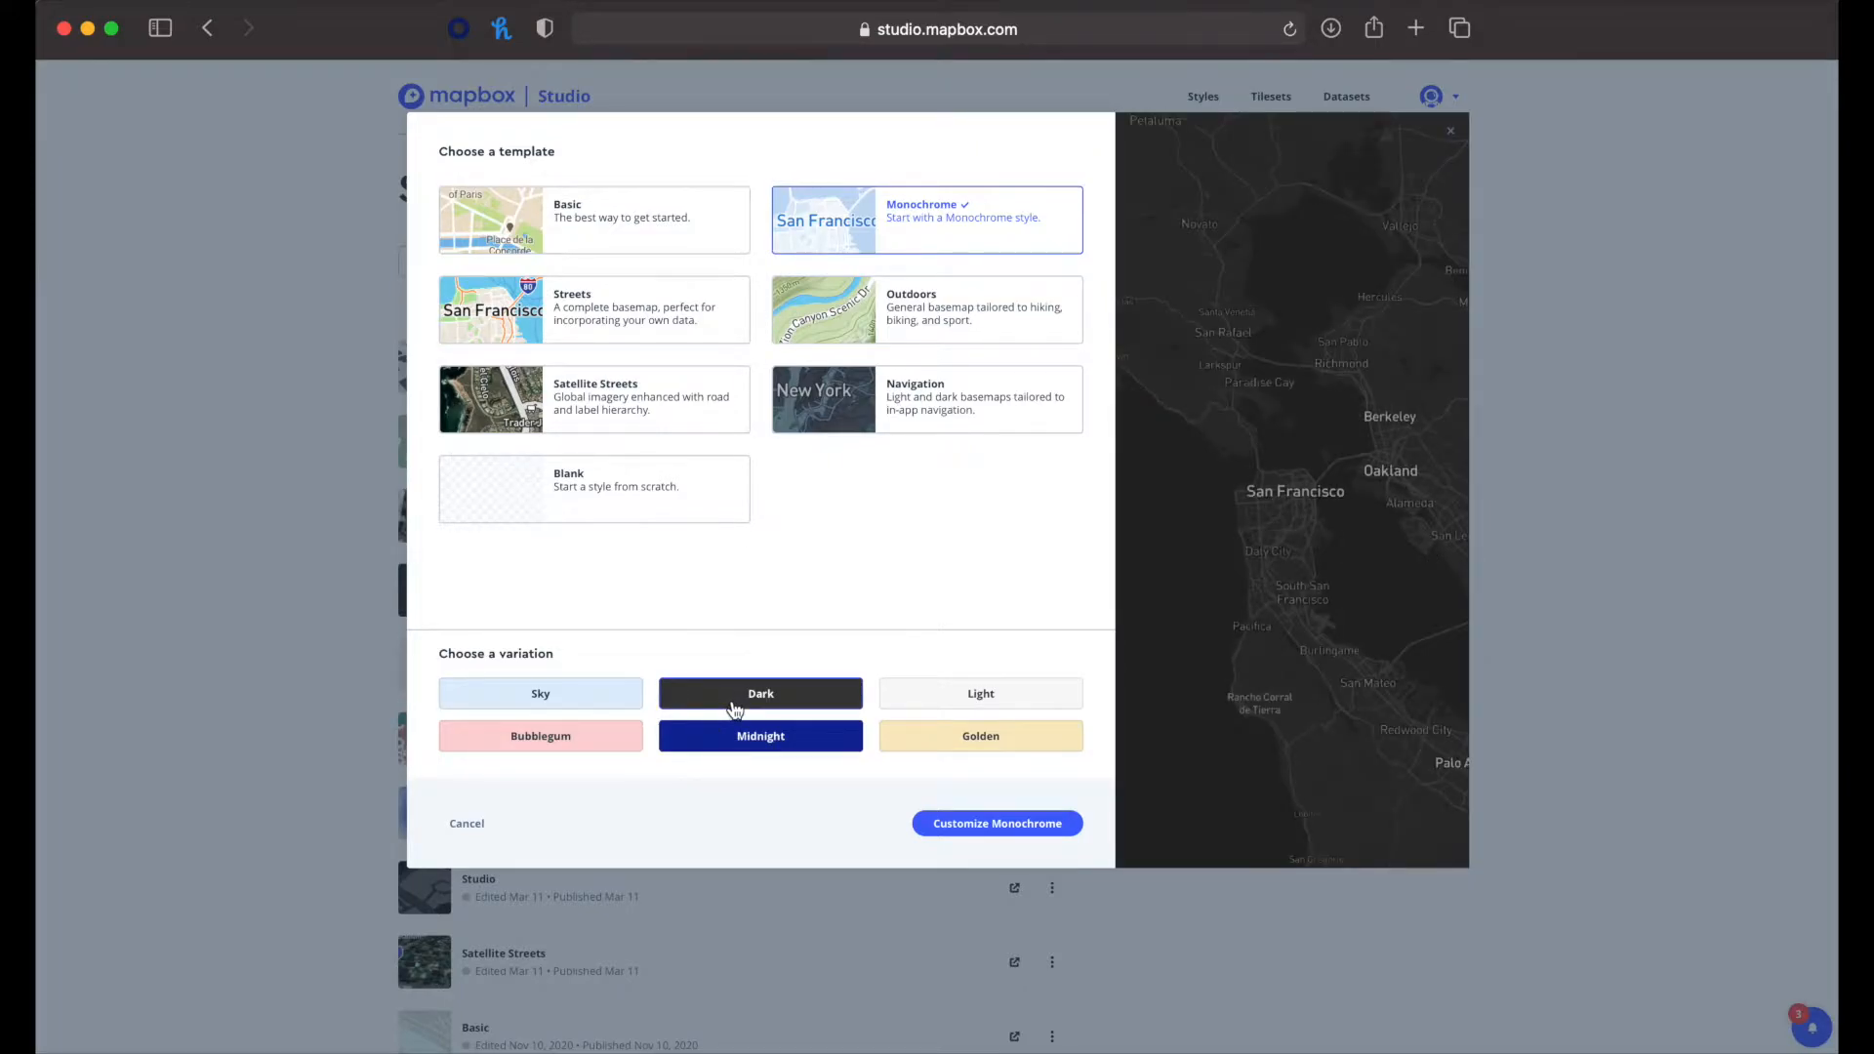
{"action": "left_click", "coordinate": [993, 828]}
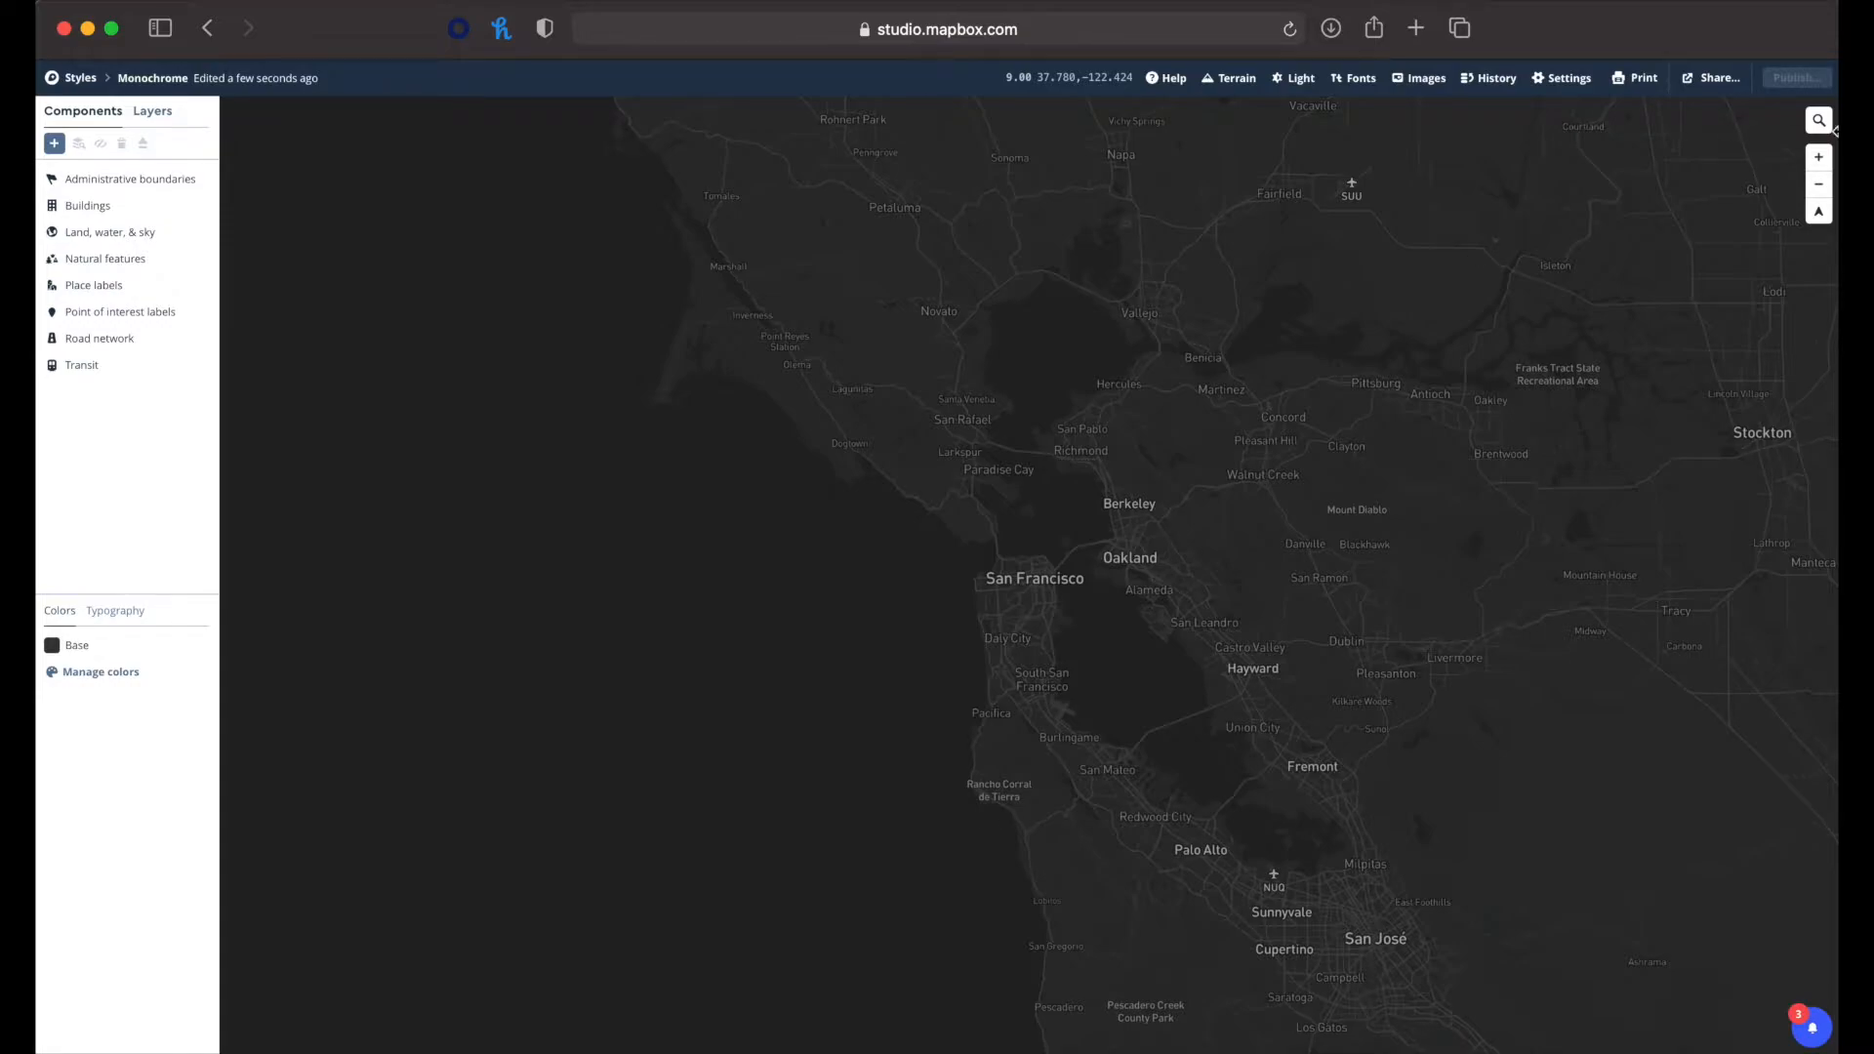
- Search the map for Australia and frame the whole country in the view
{"action": "mouse_move", "coordinate": [1832, 127]}
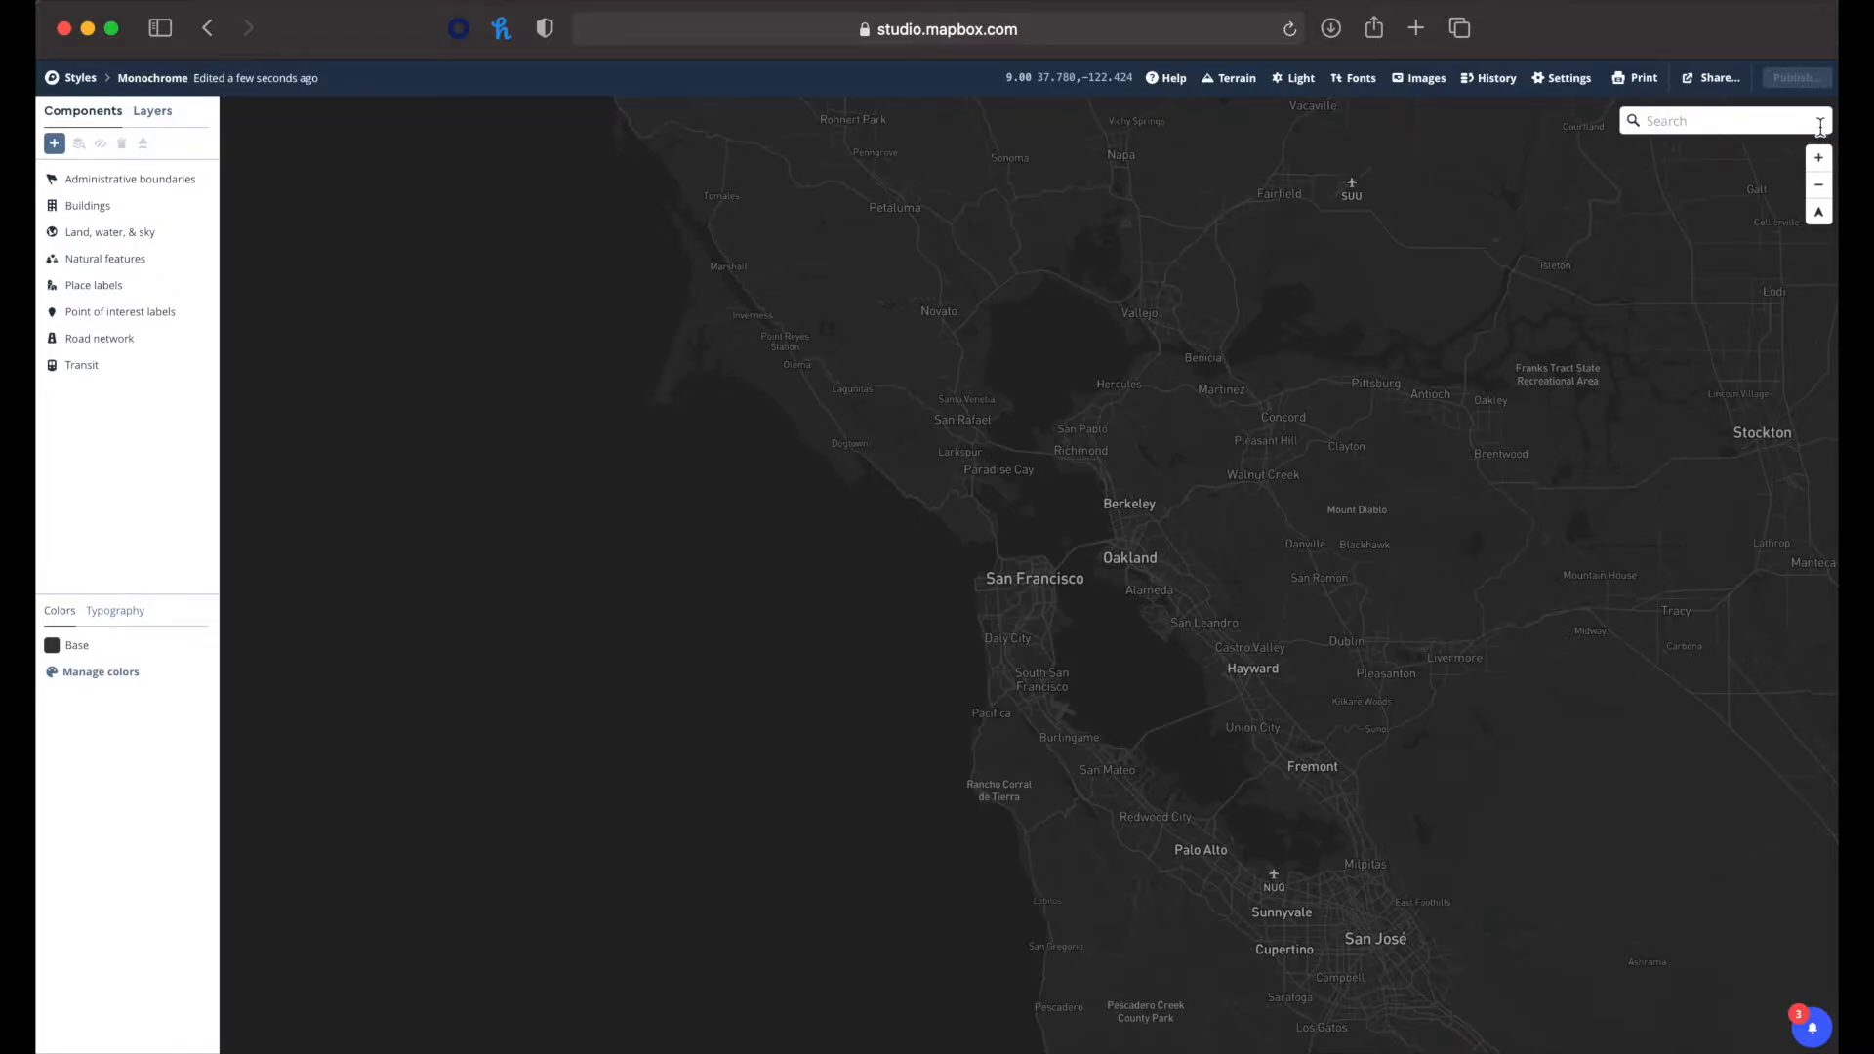
{"action": "type", "text": "austr"}
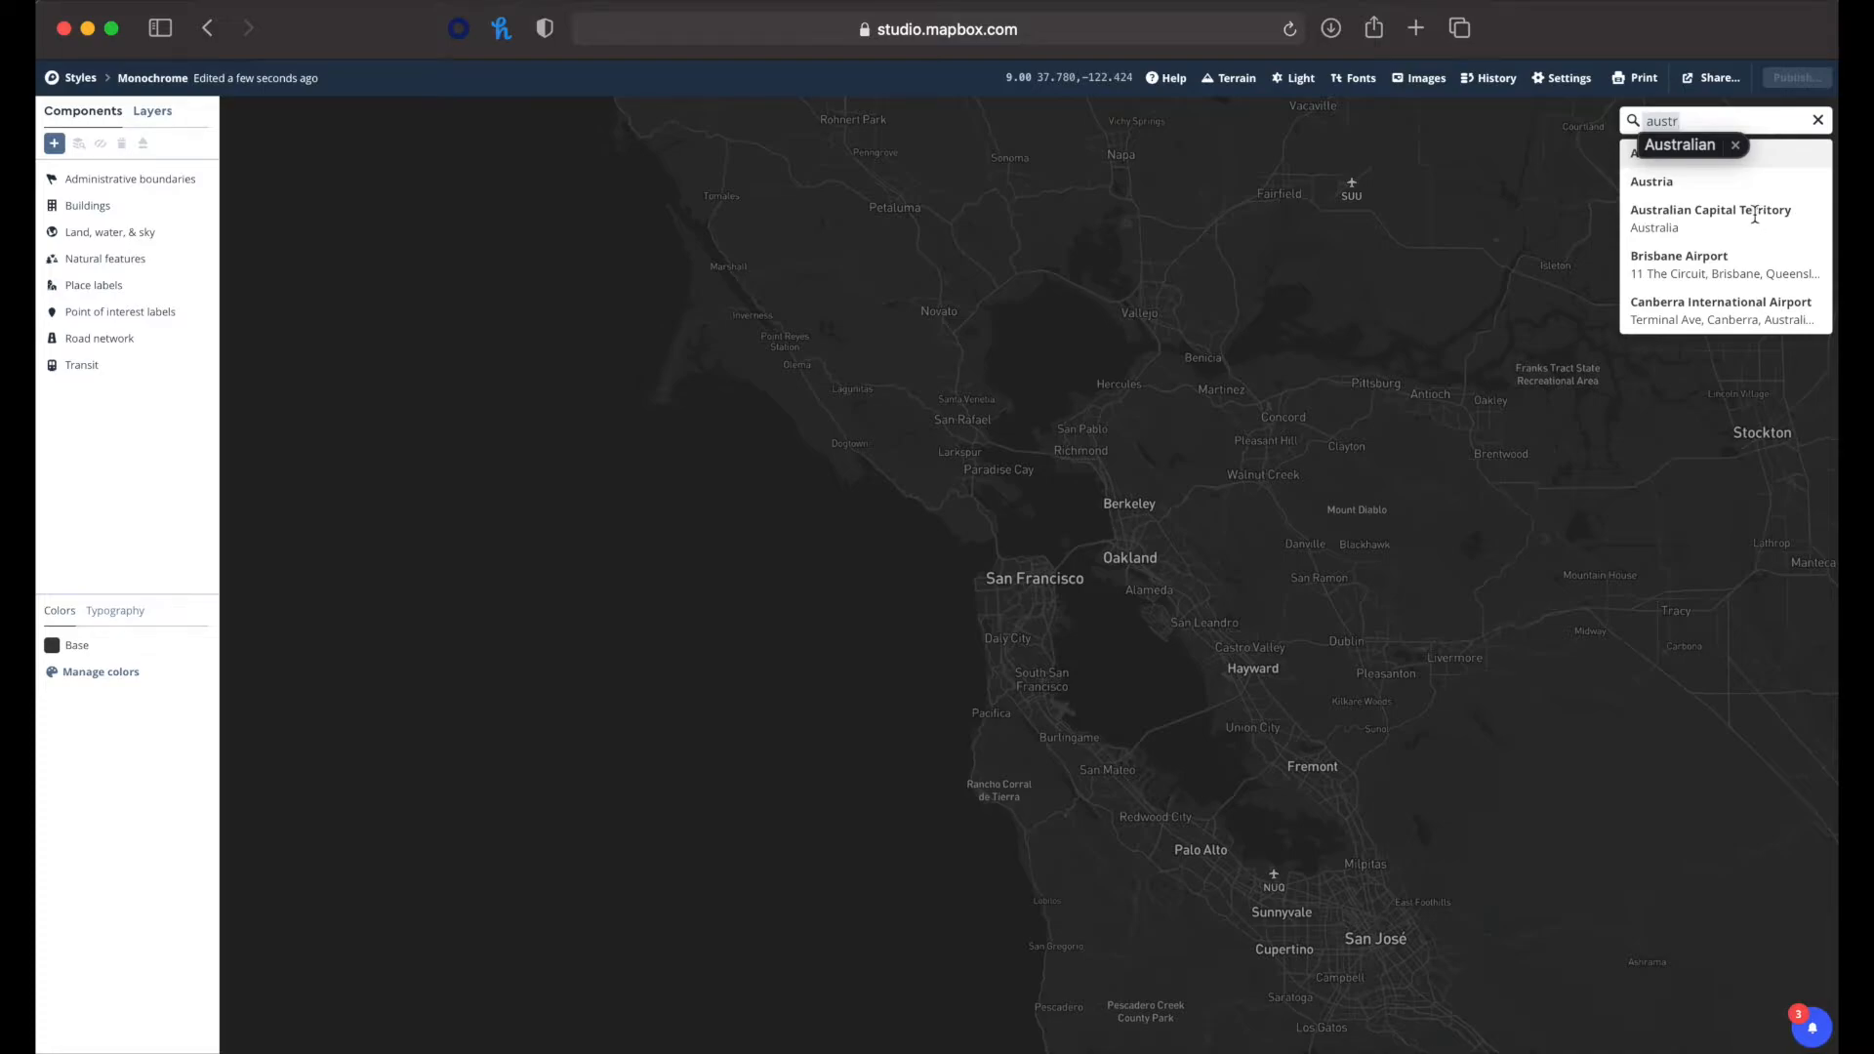
{"action": "type", "text": "alia"}
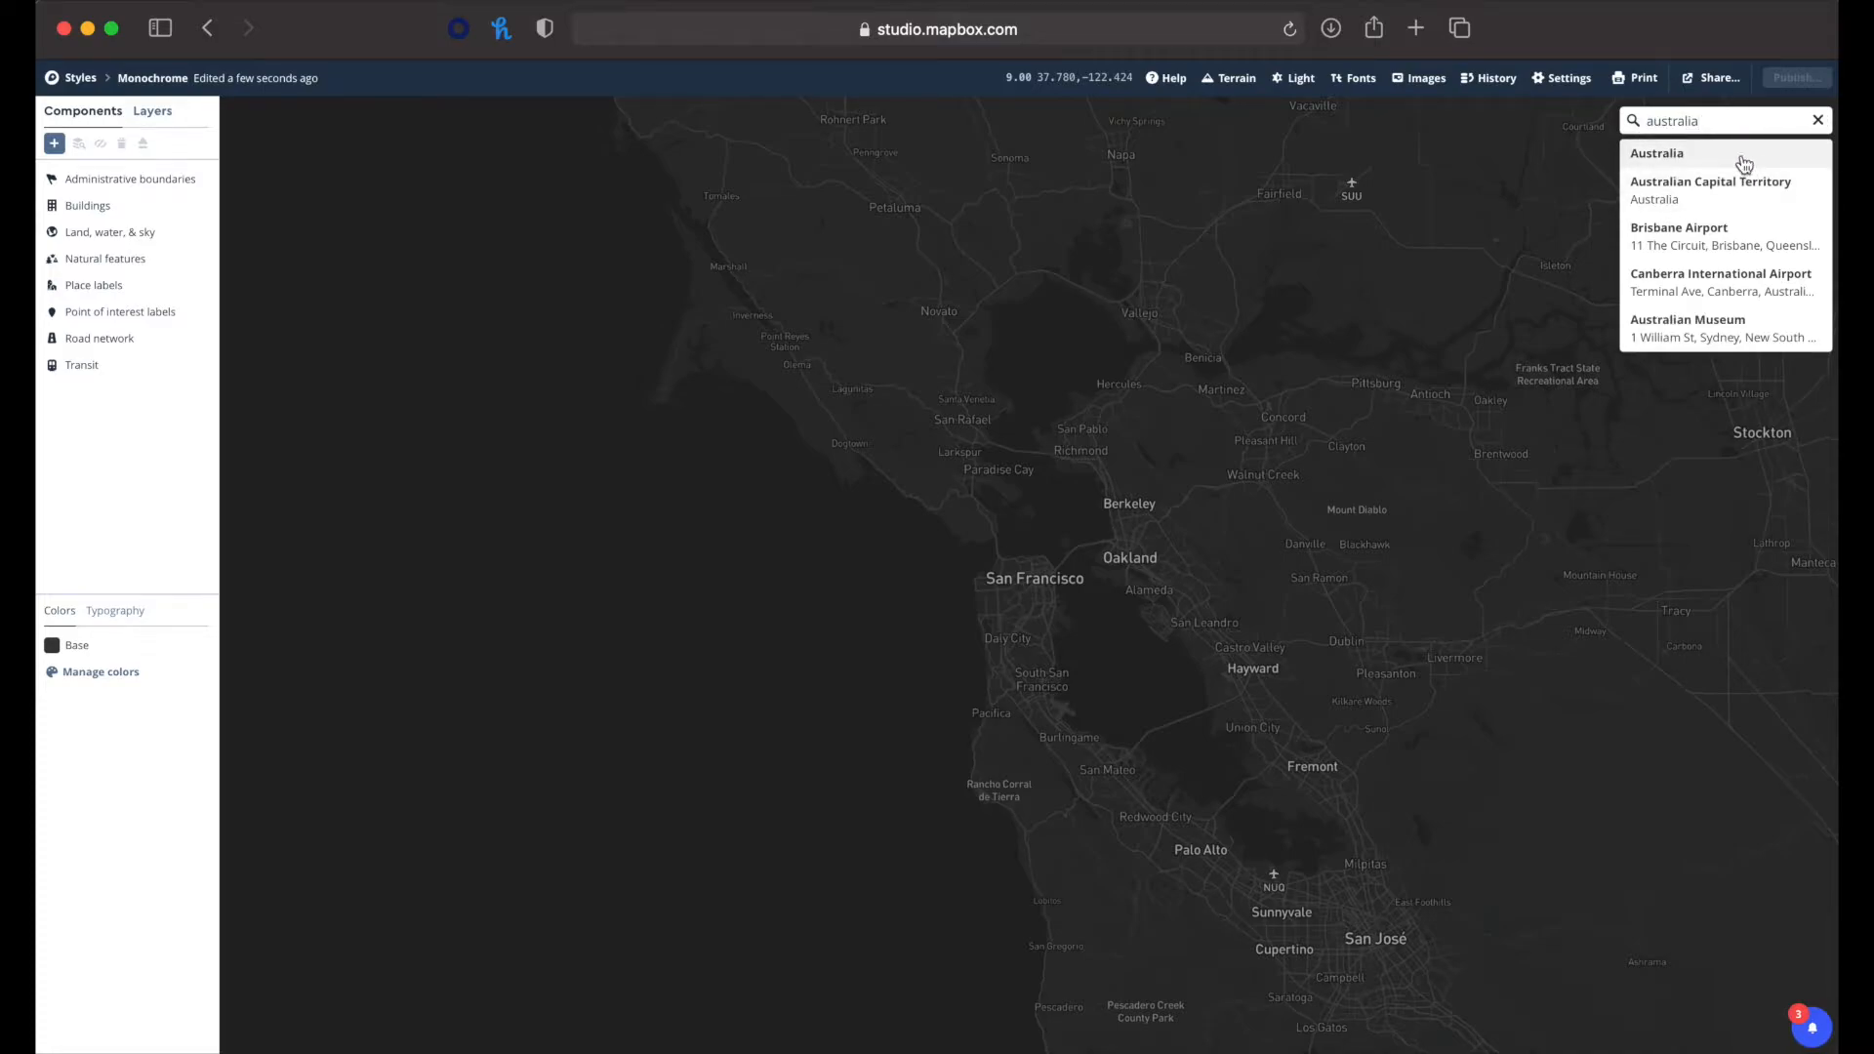
{"action": "left_click", "coordinate": [1741, 156]}
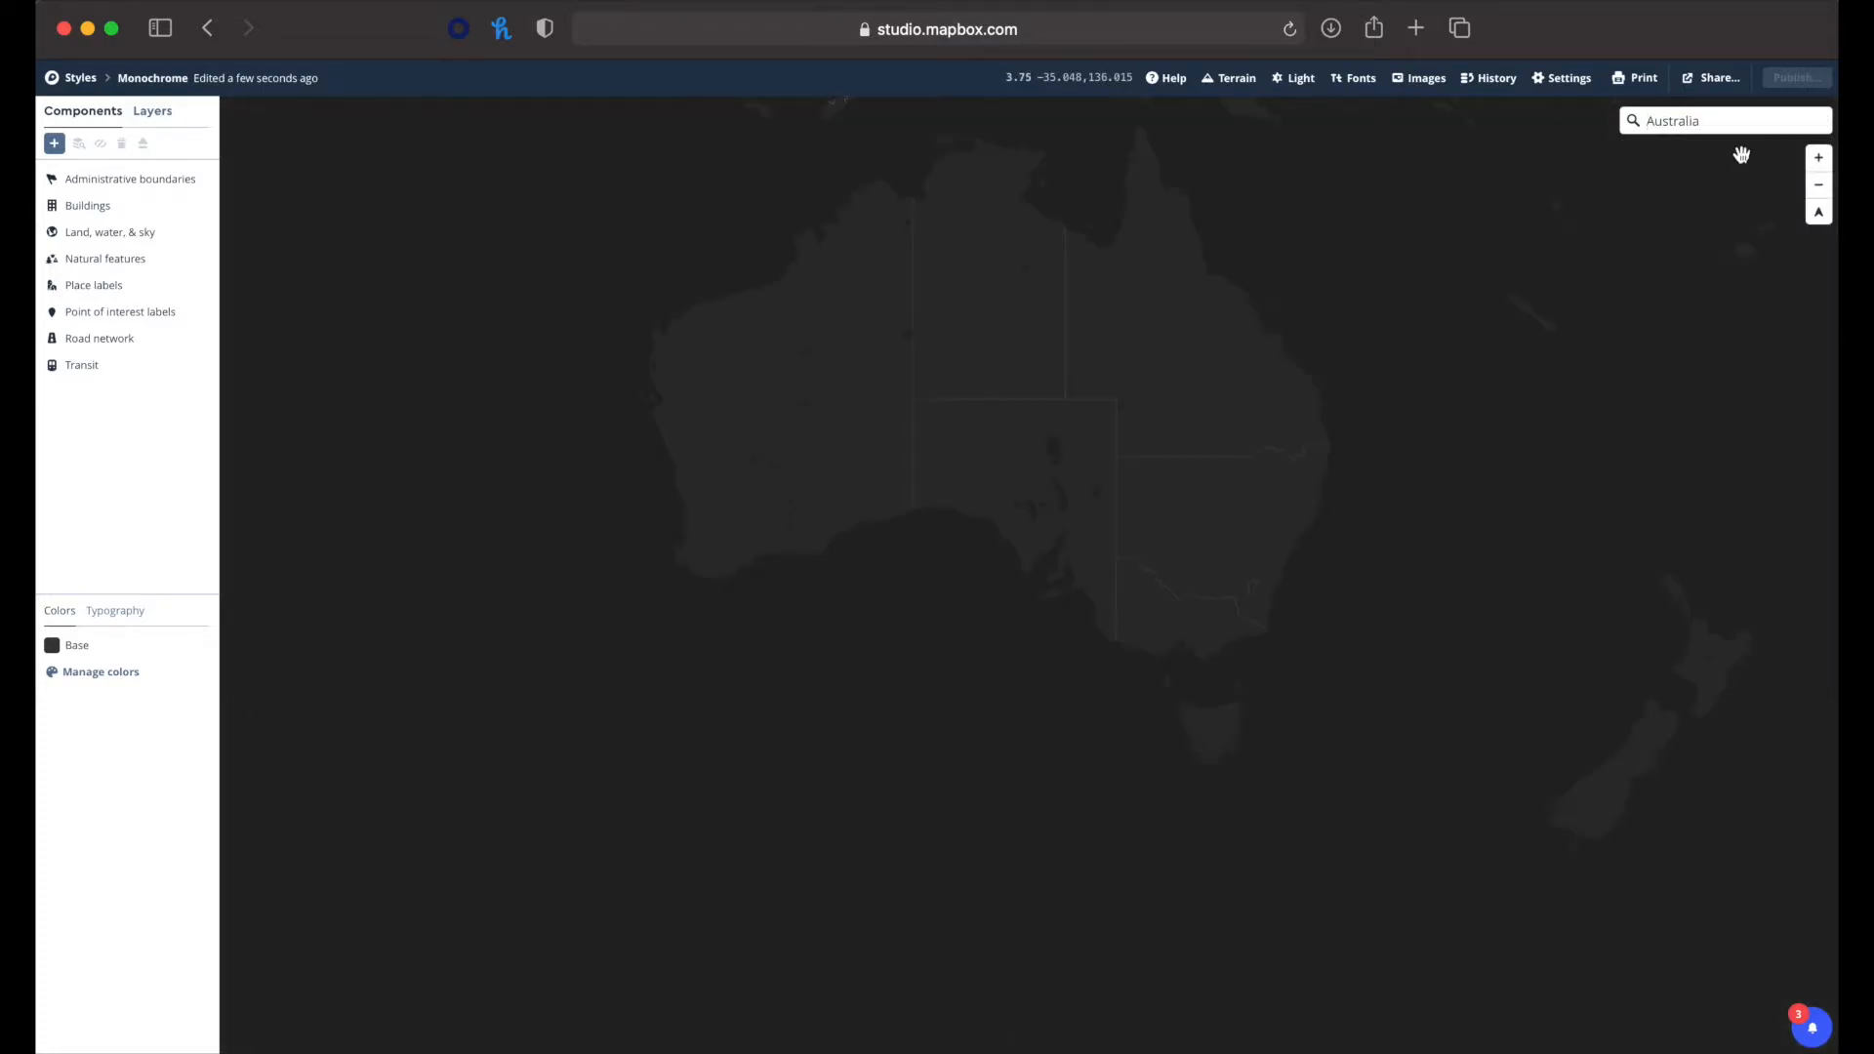
{"action": "left_click_drag", "start_coordinate": [1122, 549], "coordinate": [1155, 706]}
{"action": "scroll", "coordinate": [1126, 693], "scroll_direction": "up", "scroll_amount": 2}
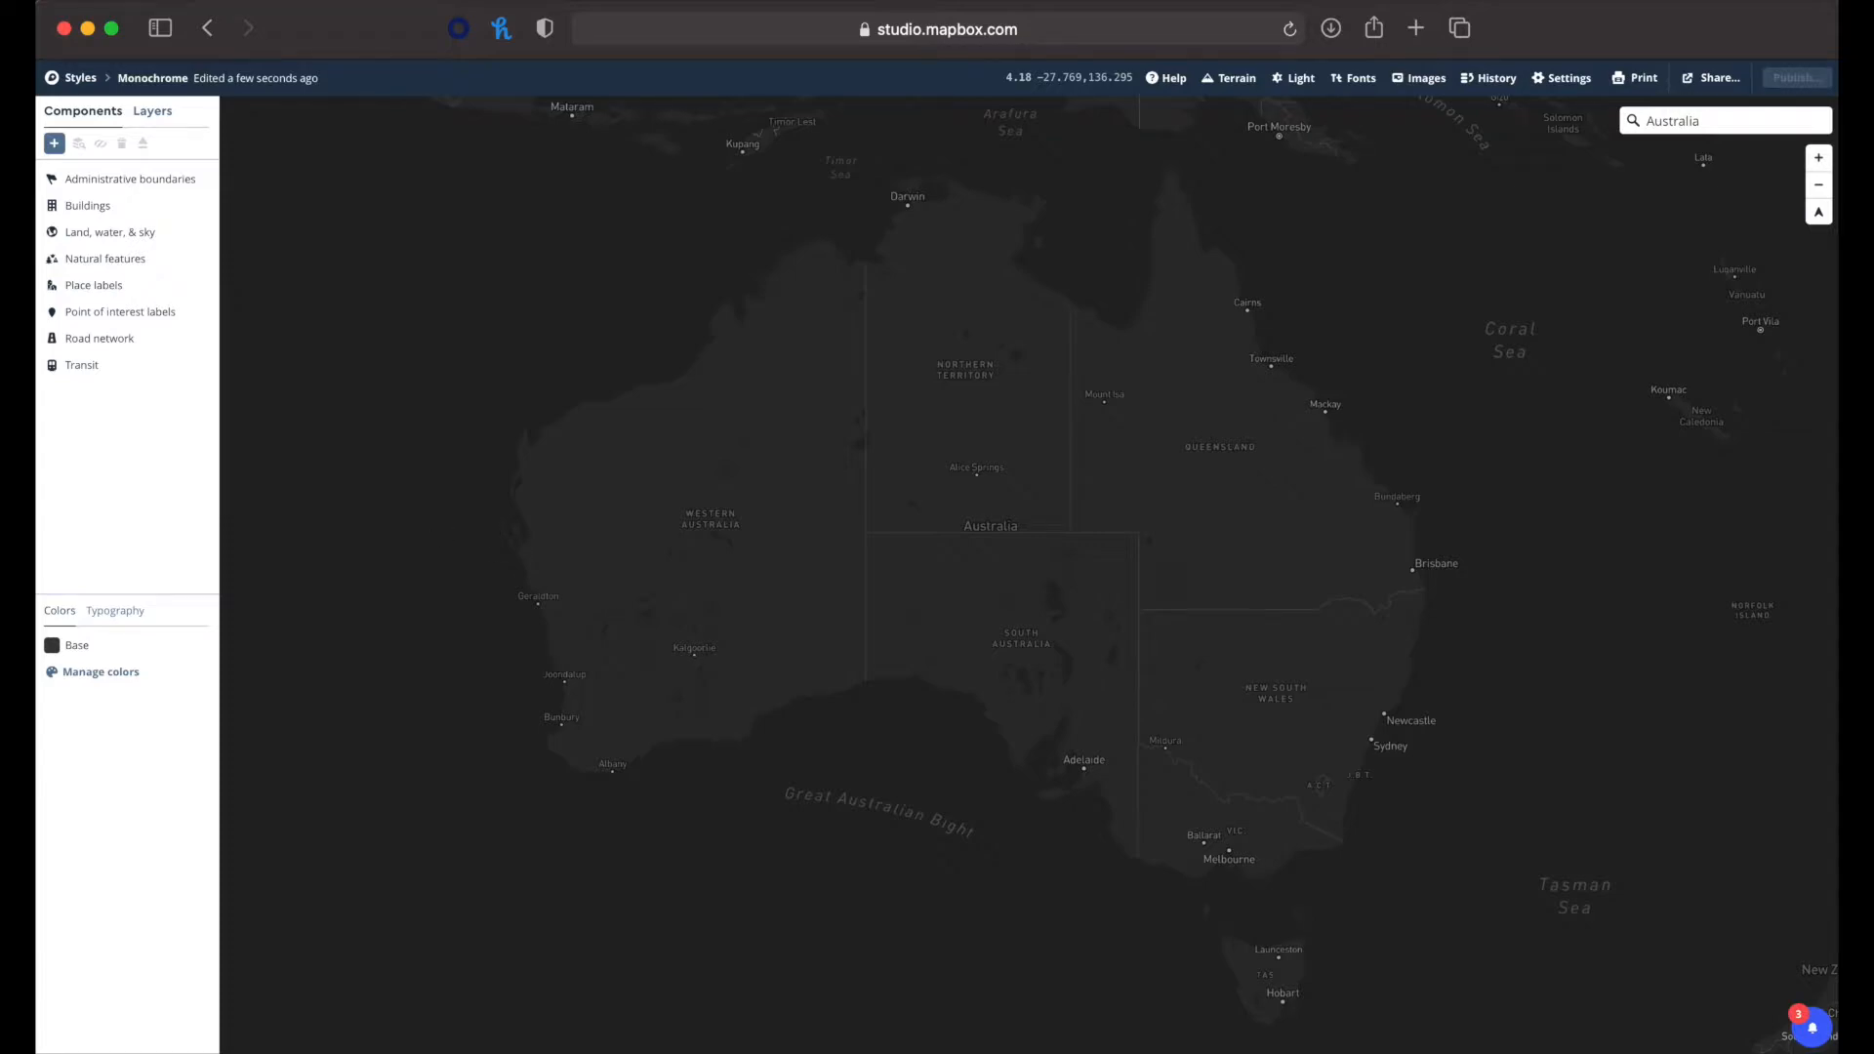
- Add a data visualization component using point layer 1 of source 1, with Data-driven circles as the visualization type
{"action": "left_click", "coordinate": [54, 144]}
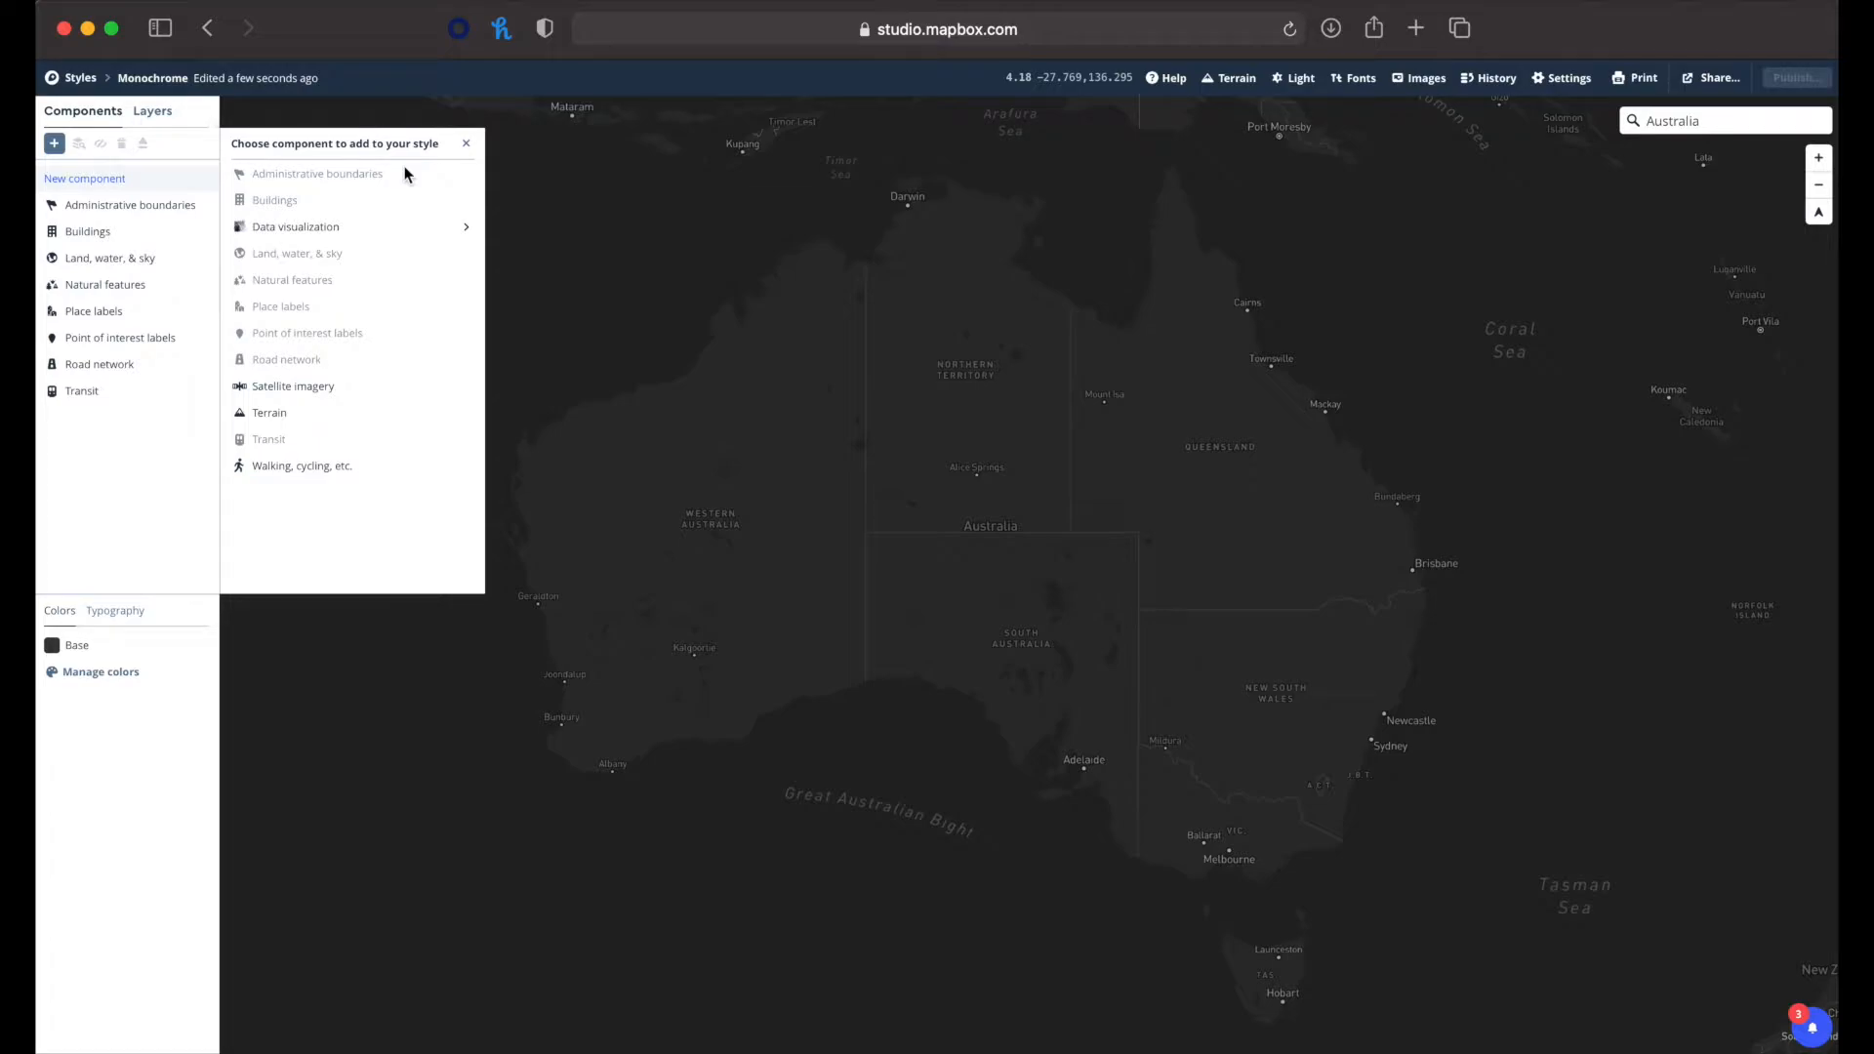
{"action": "left_click", "coordinate": [427, 228]}
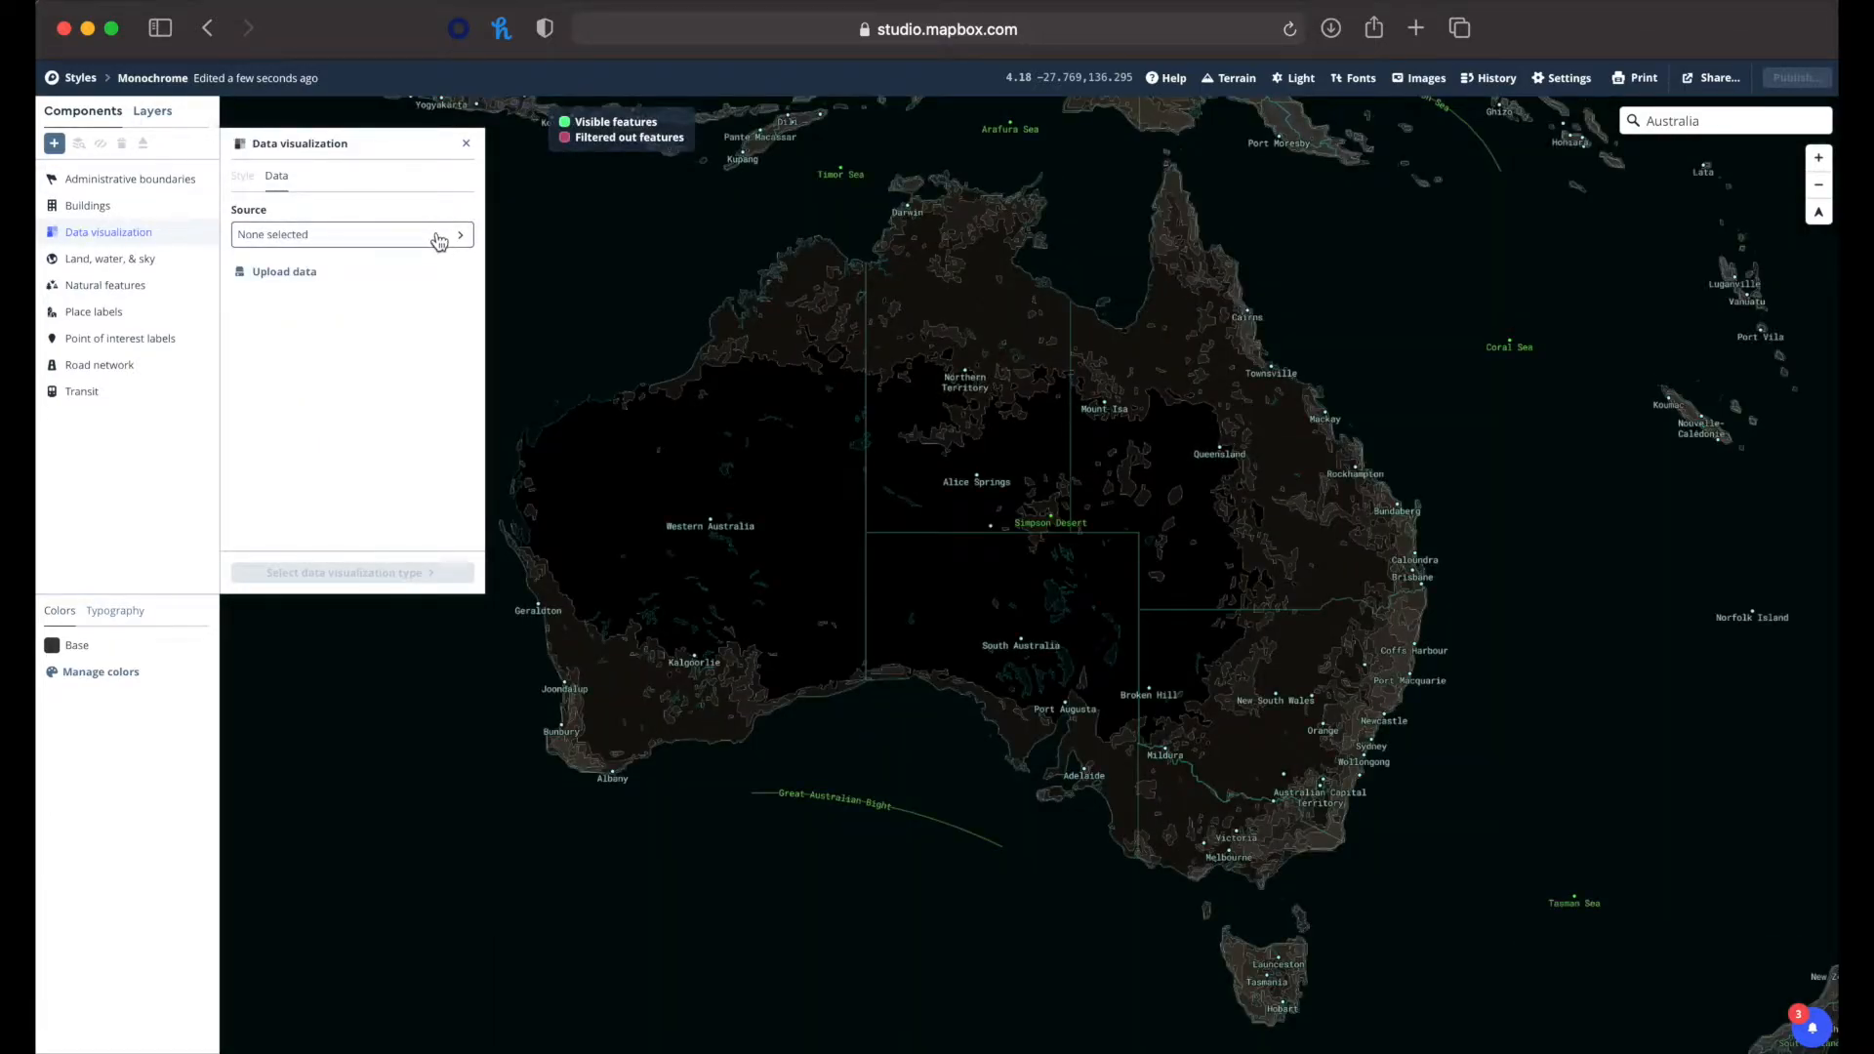
{"action": "left_click", "coordinate": [441, 240]}
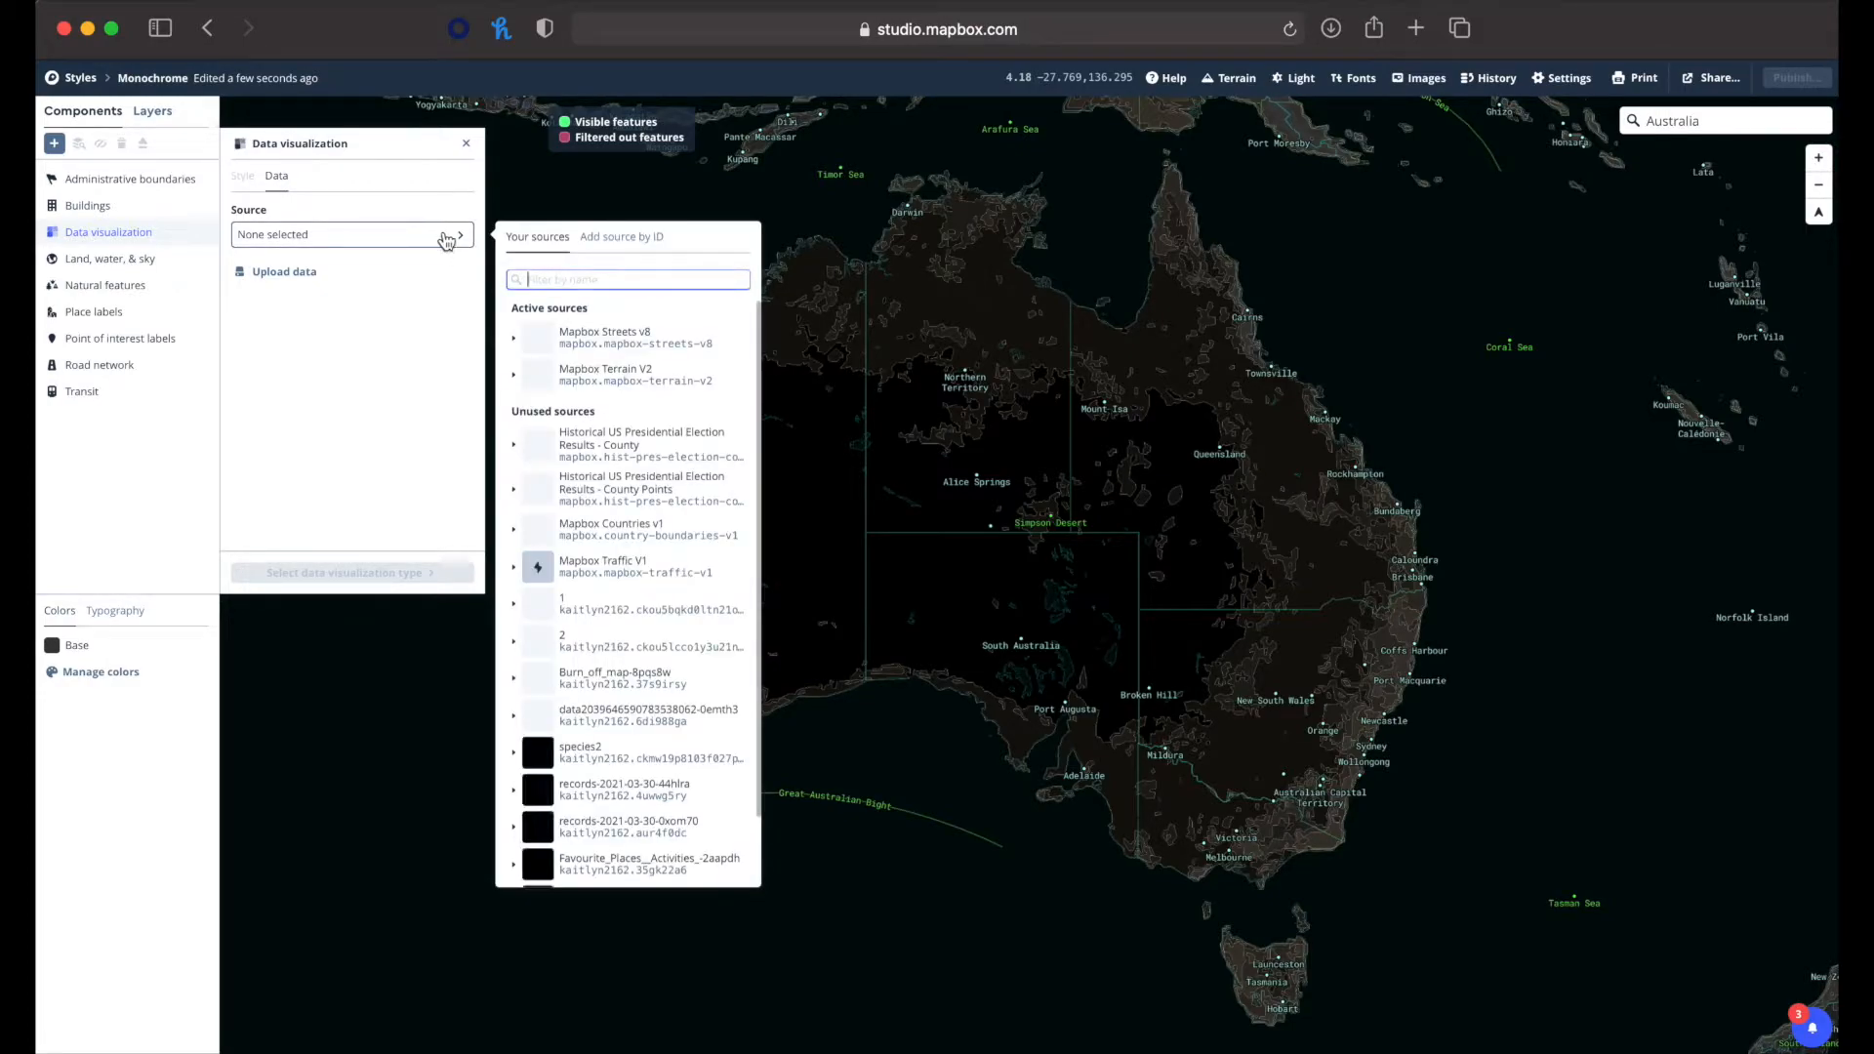
{"action": "scroll", "coordinate": [629, 704], "scroll_direction": "down", "scroll_amount": 2}
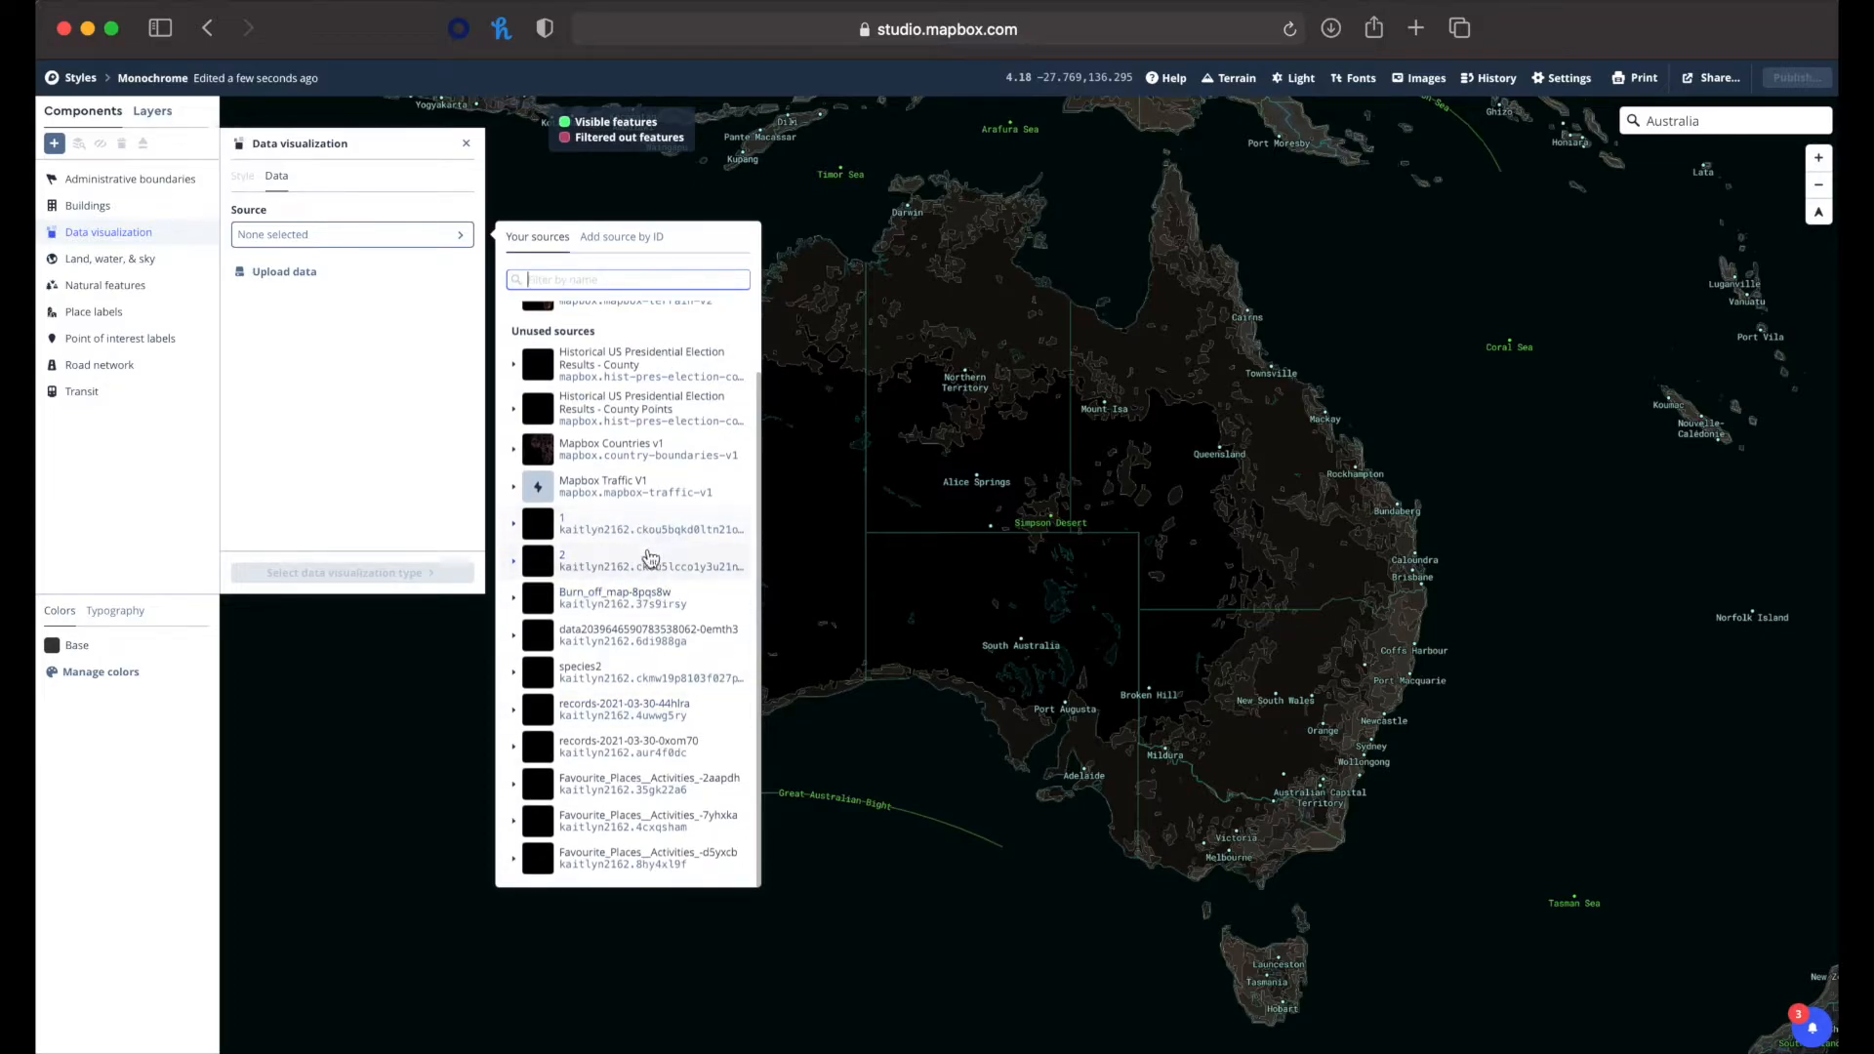
{"action": "left_click", "coordinate": [637, 522]}
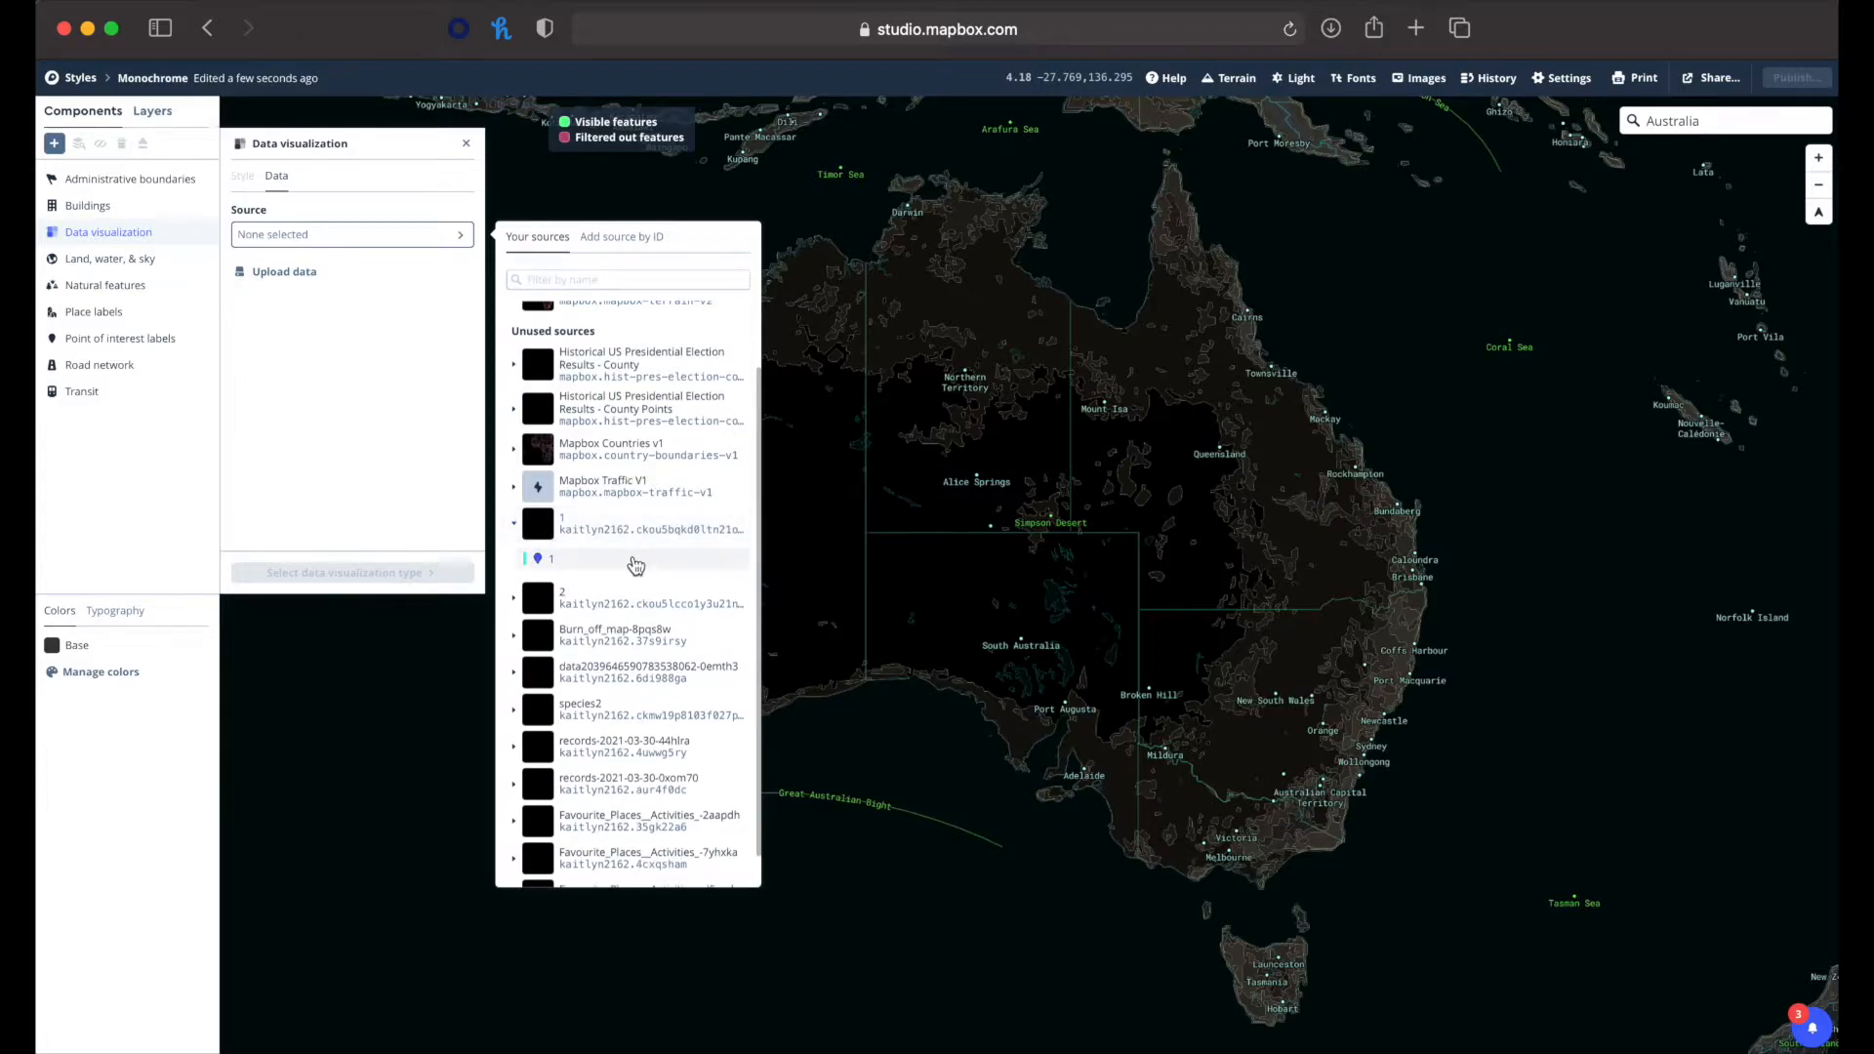
{"action": "left_click", "coordinate": [636, 562]}
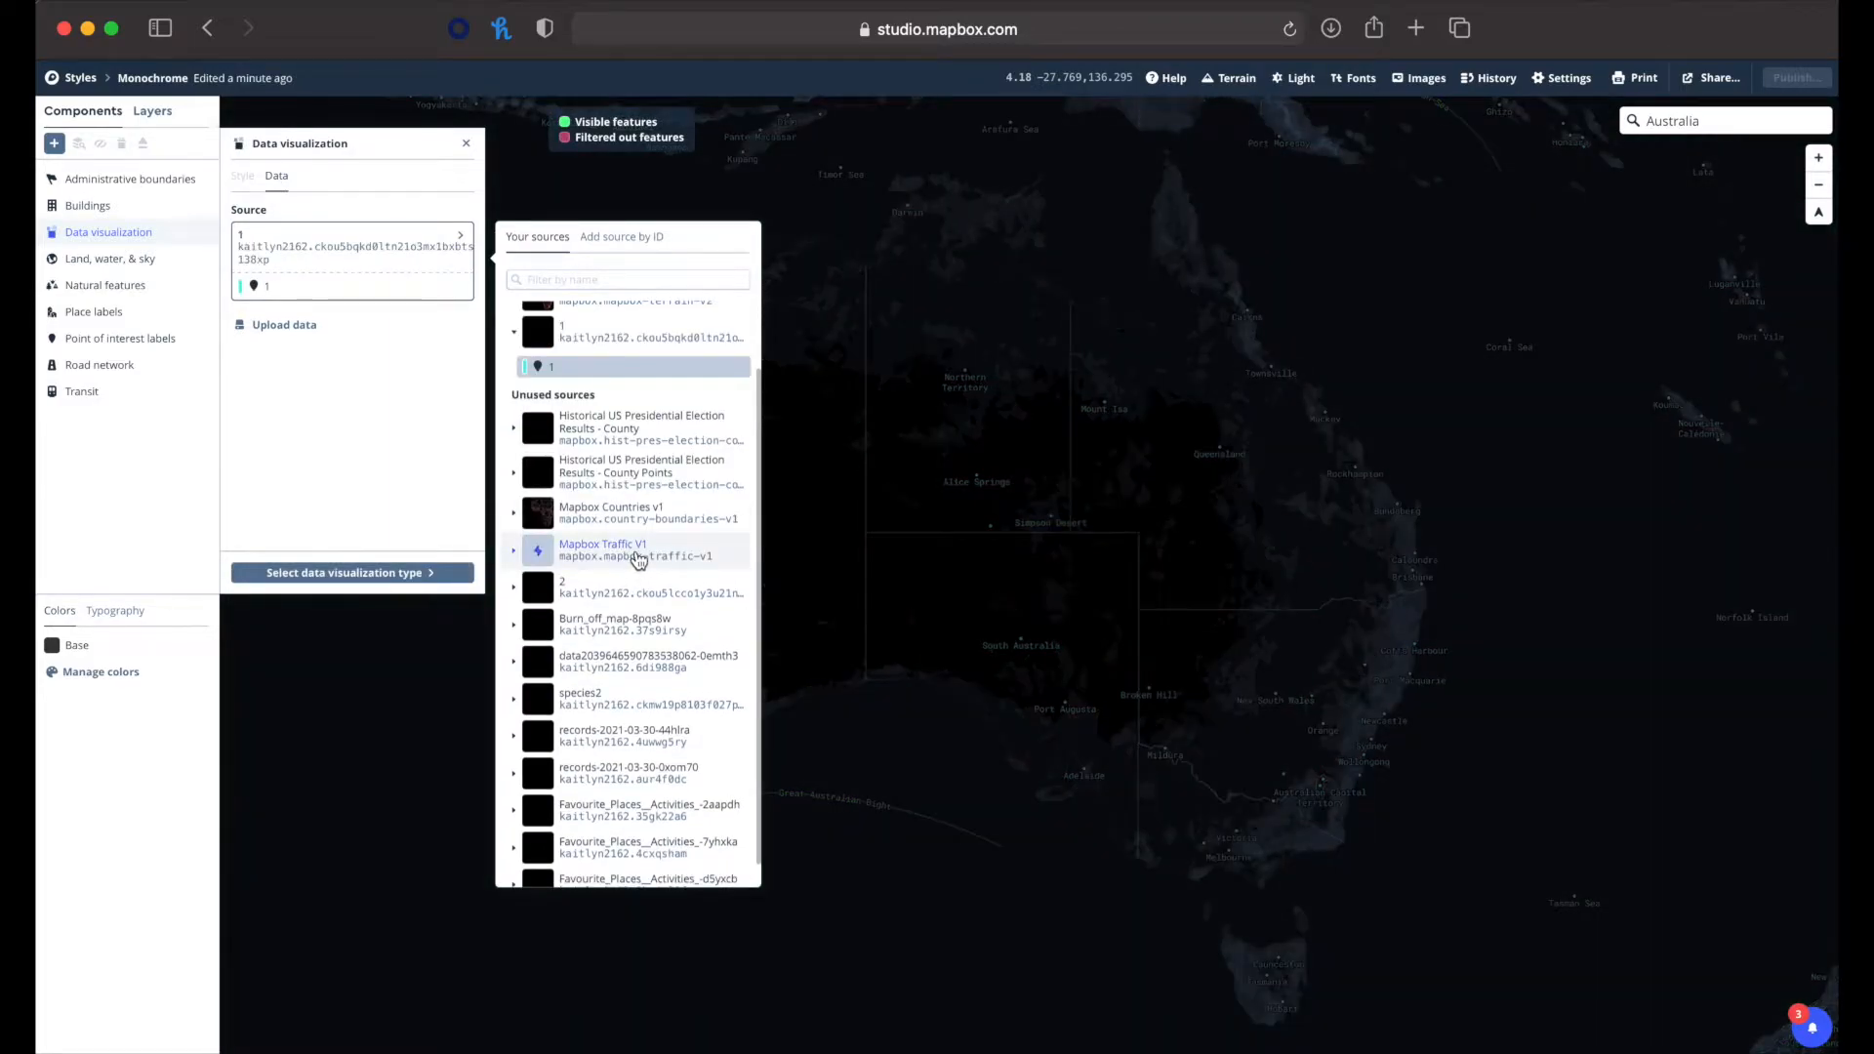
{"action": "left_click", "coordinate": [451, 577]}
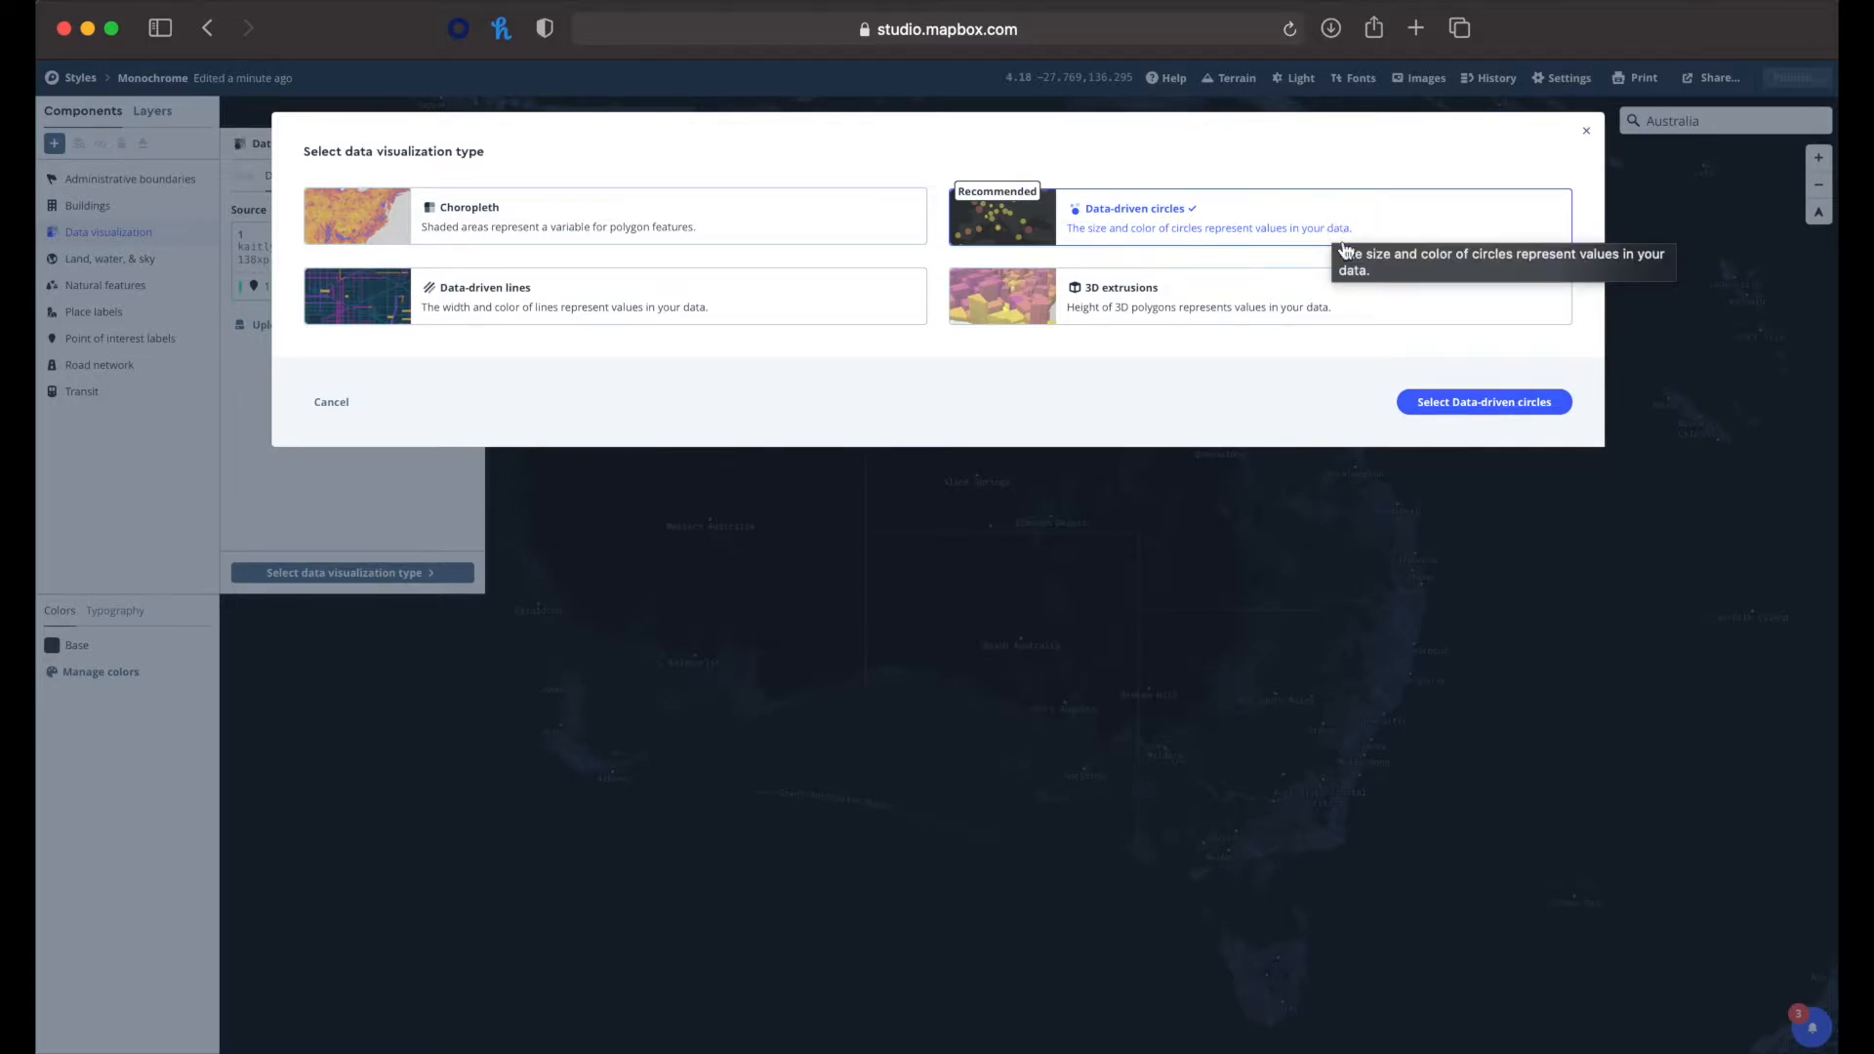
{"action": "left_click", "coordinate": [1494, 404]}
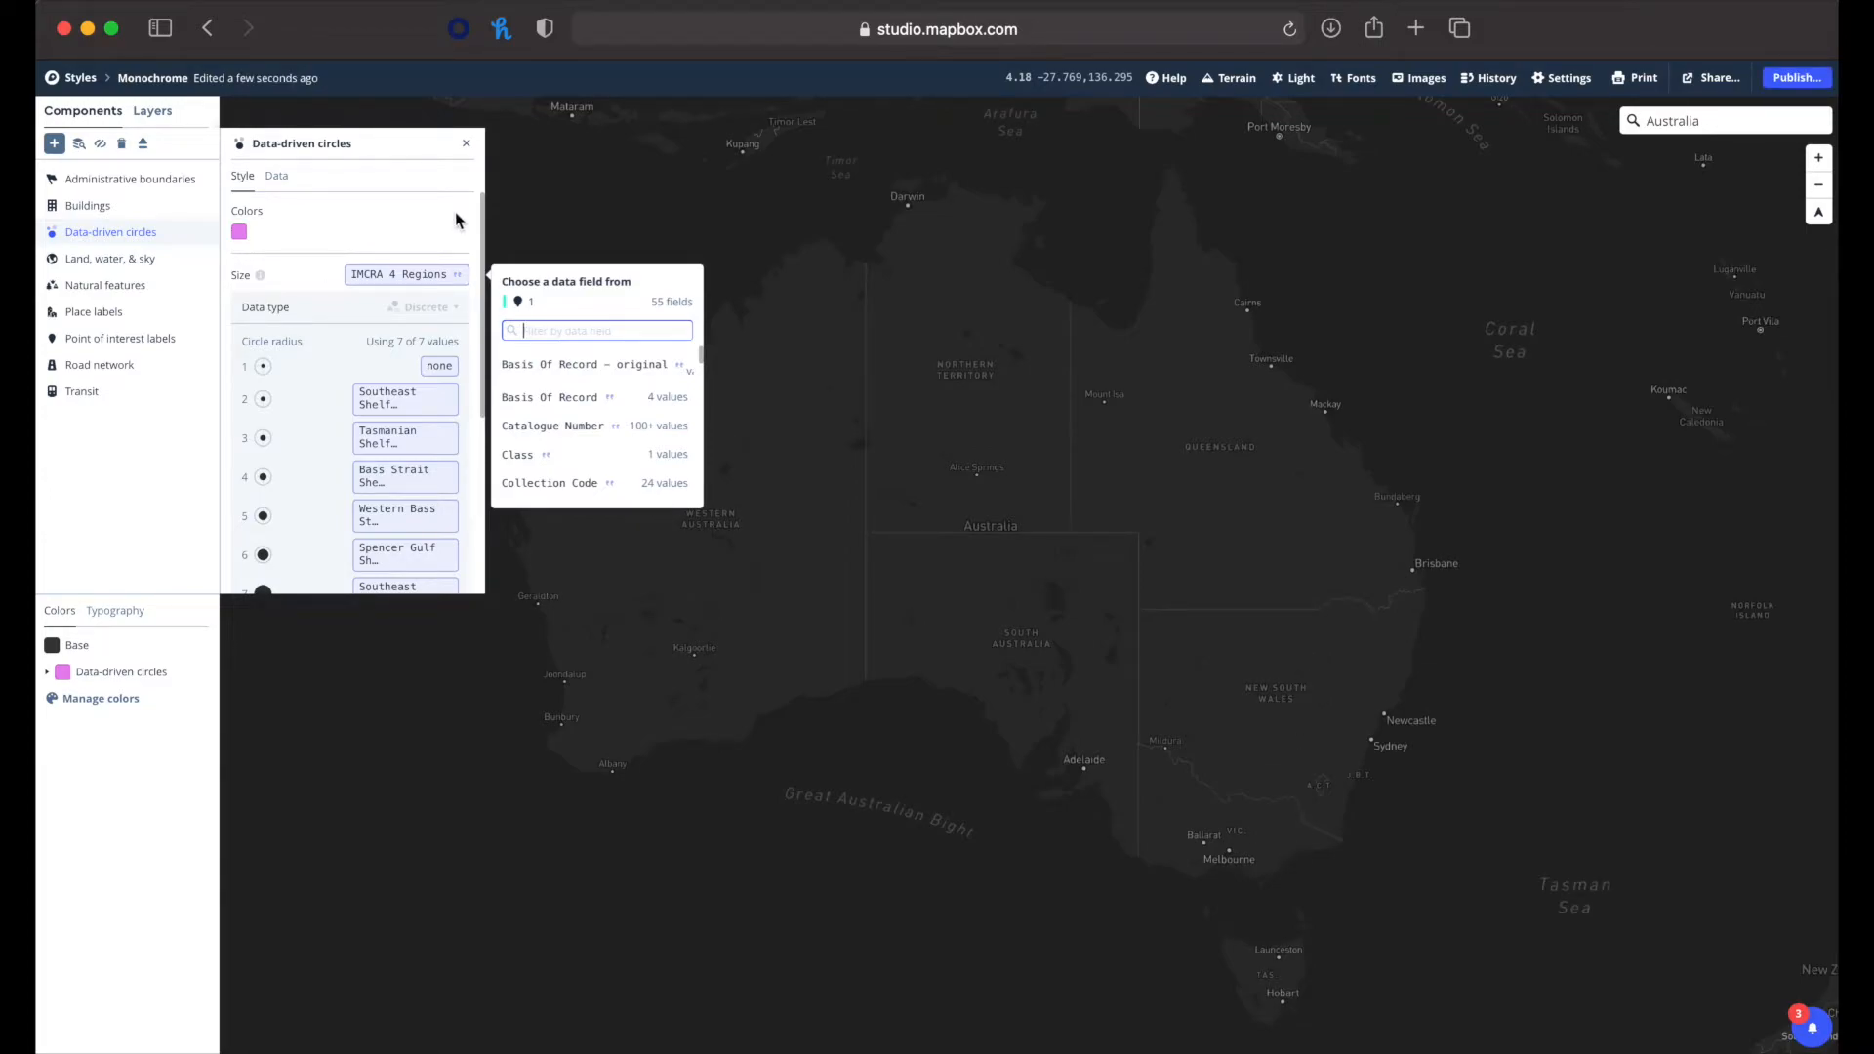
- Review the data source, size and color settings of the data-driven circles component over southeastern Australia
{"action": "left_click", "coordinate": [281, 179]}
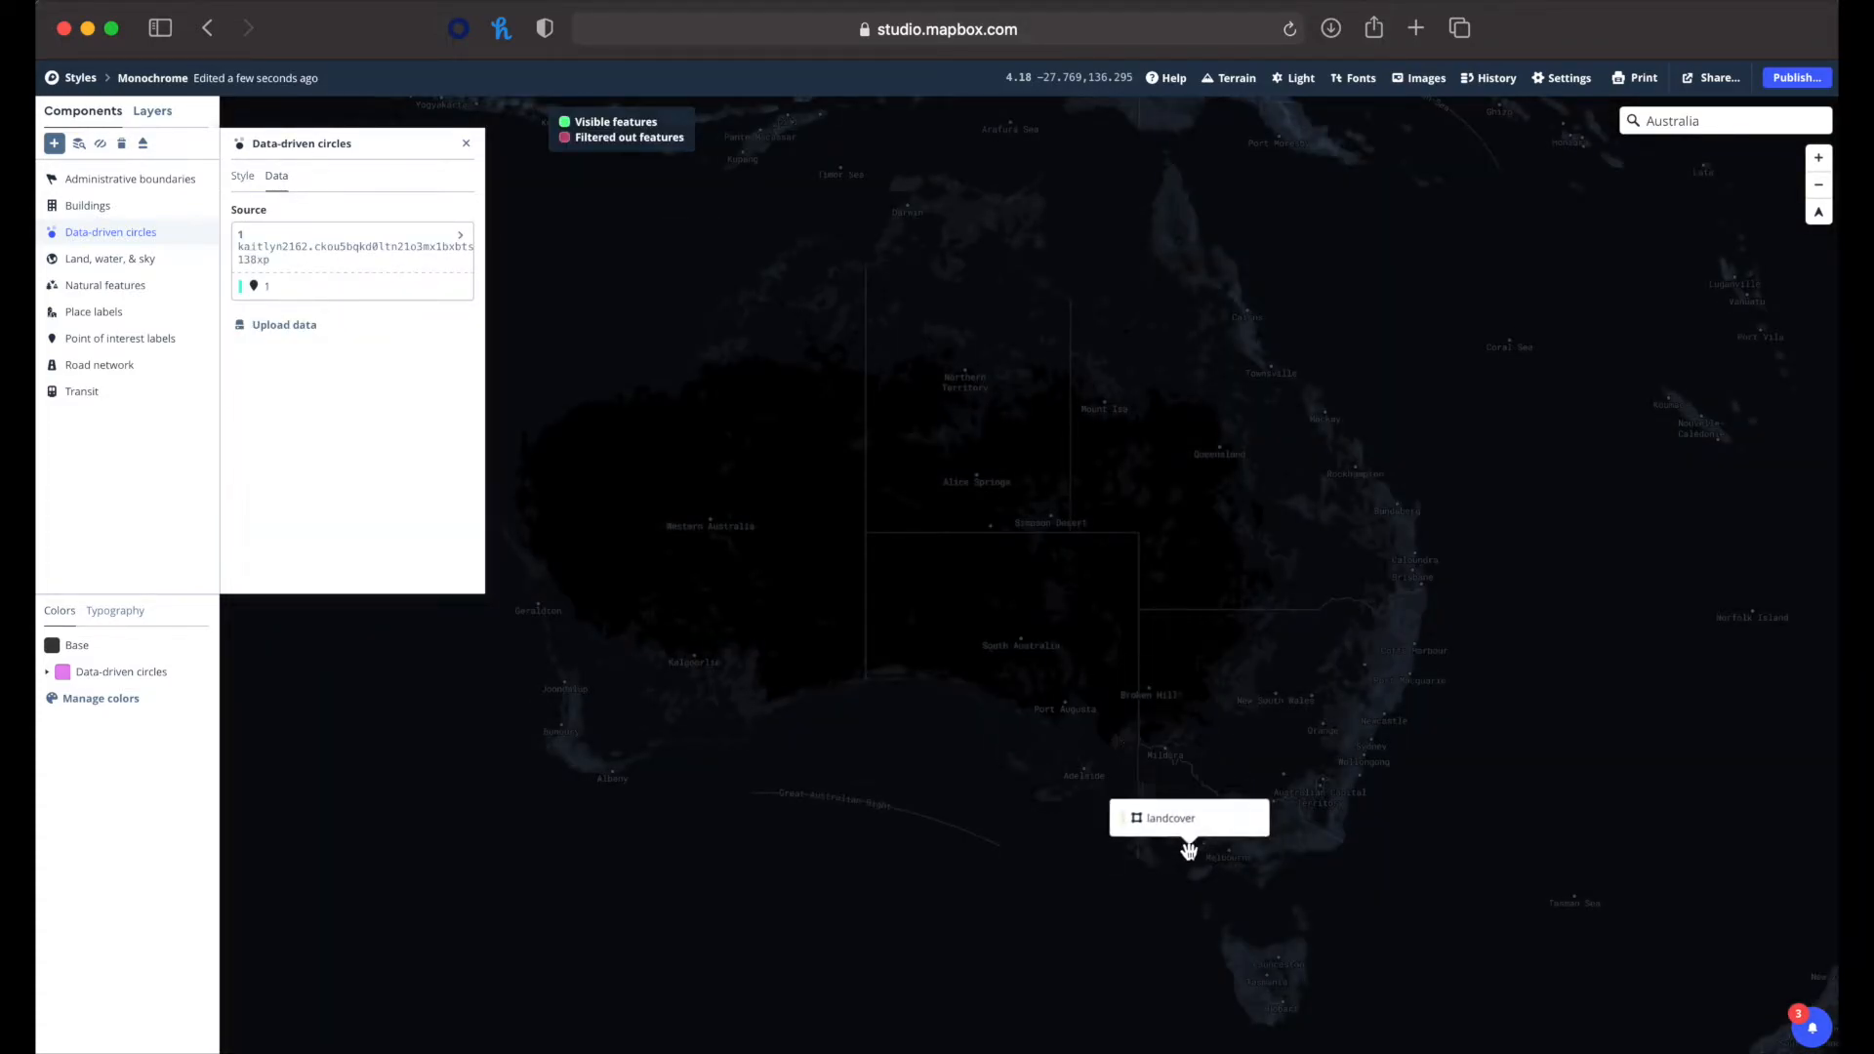
{"action": "scroll", "coordinate": [1255, 855], "scroll_direction": "down", "scroll_amount": 1}
{"action": "scroll", "coordinate": [1255, 855], "scroll_direction": "up", "scroll_amount": 3}
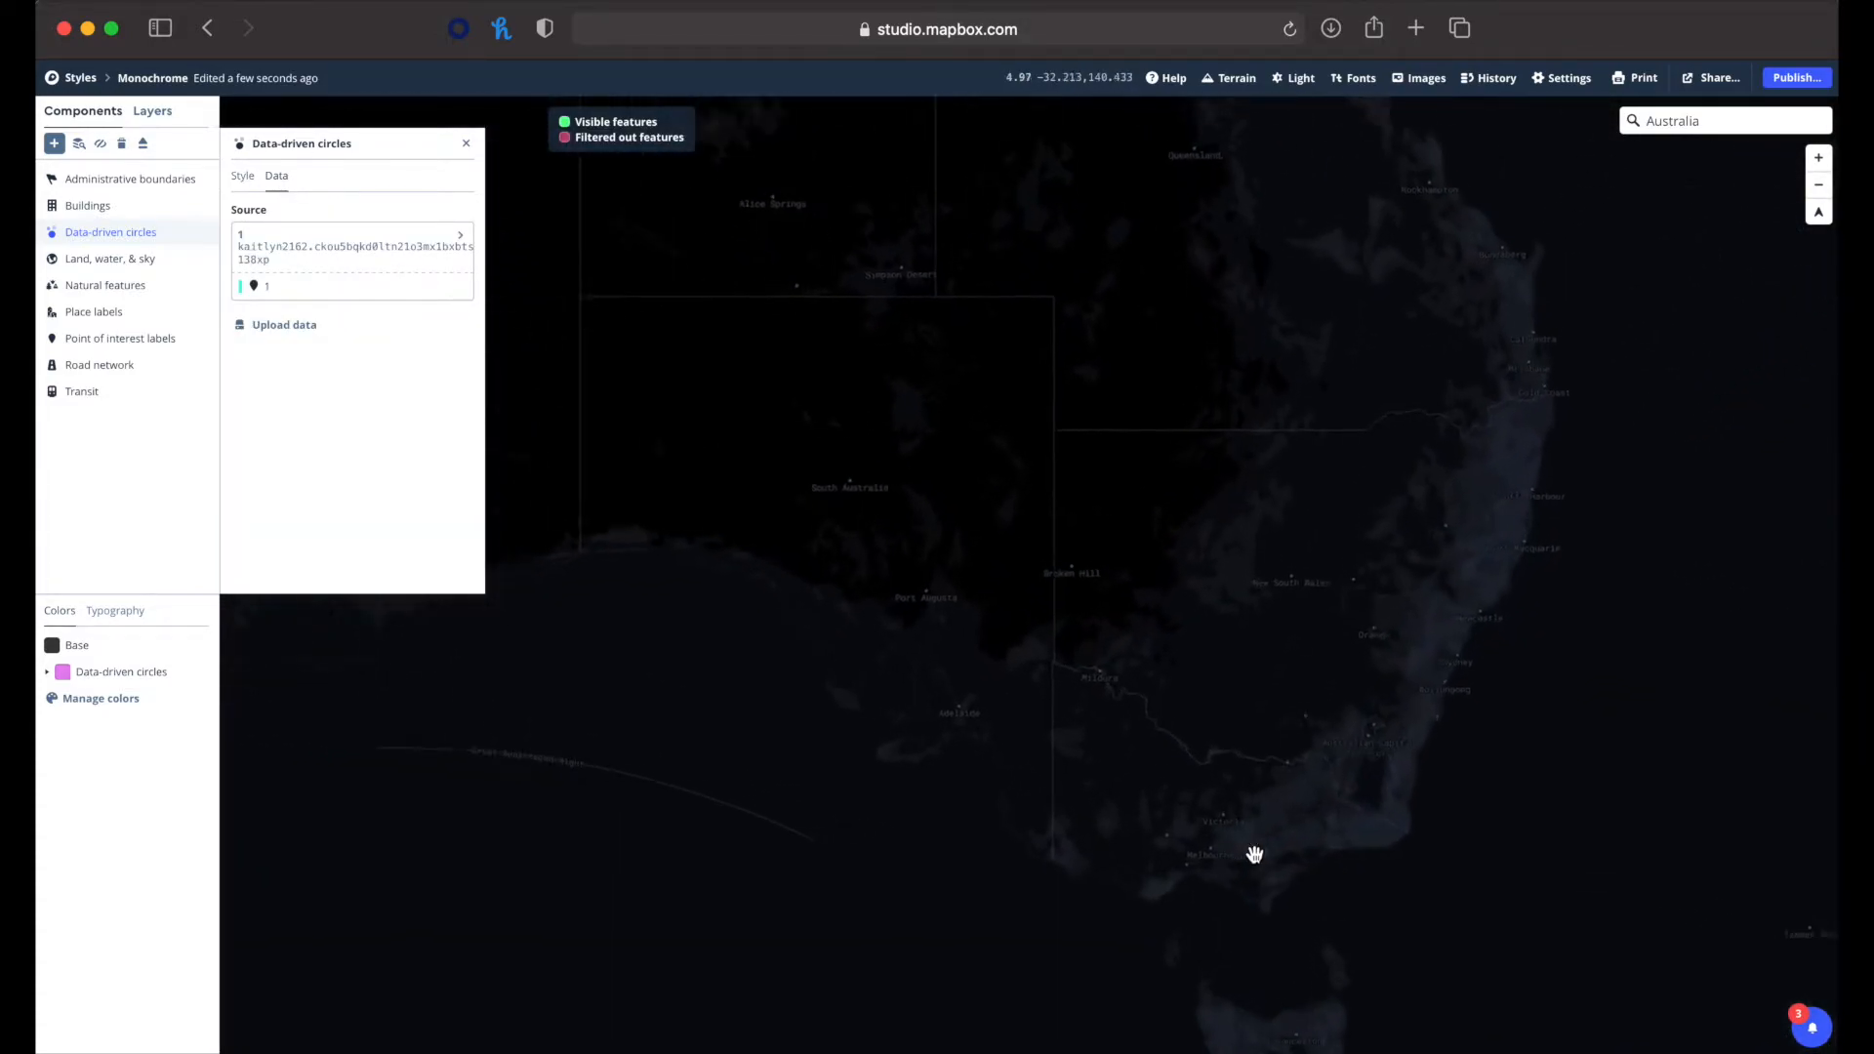
{"action": "left_click", "coordinate": [244, 177]}
{"action": "left_click", "coordinate": [392, 276]}
{"action": "scroll", "coordinate": [315, 539], "scroll_direction": "down", "scroll_amount": 6}
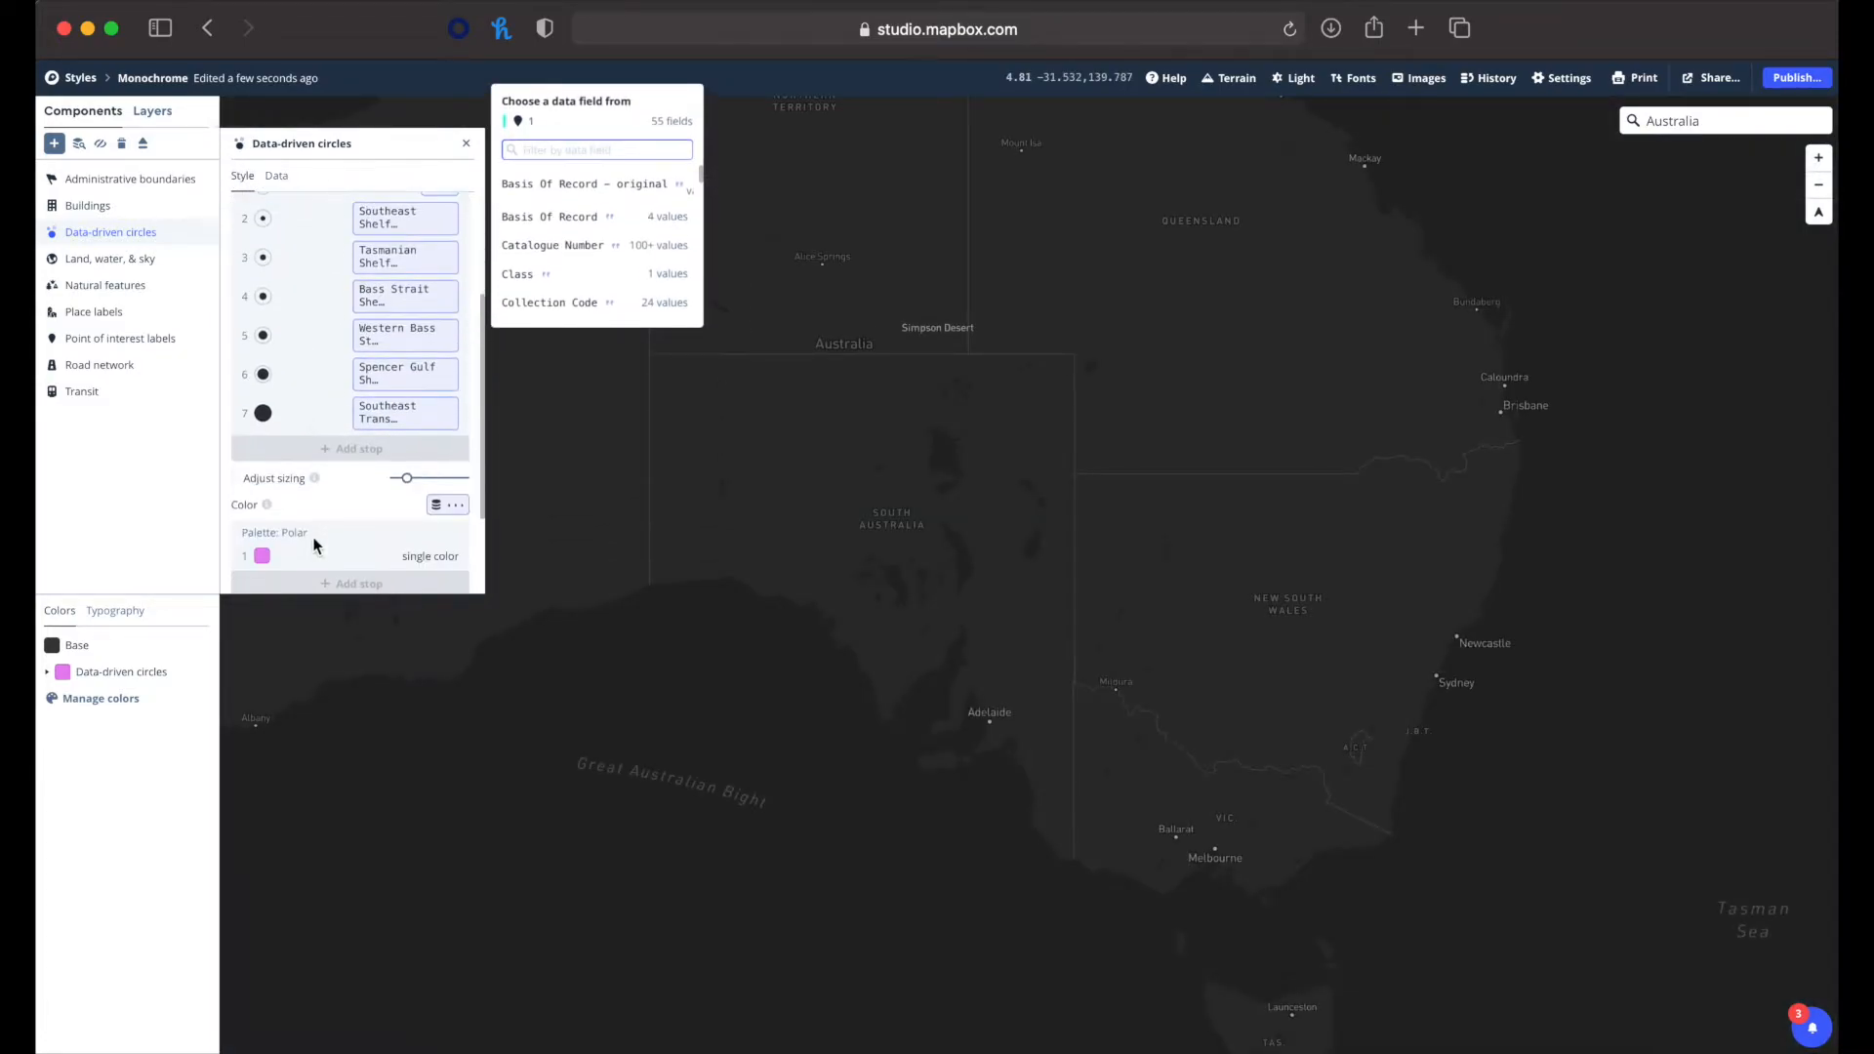
{"action": "scroll", "coordinate": [314, 540], "scroll_direction": "up", "scroll_amount": 6}
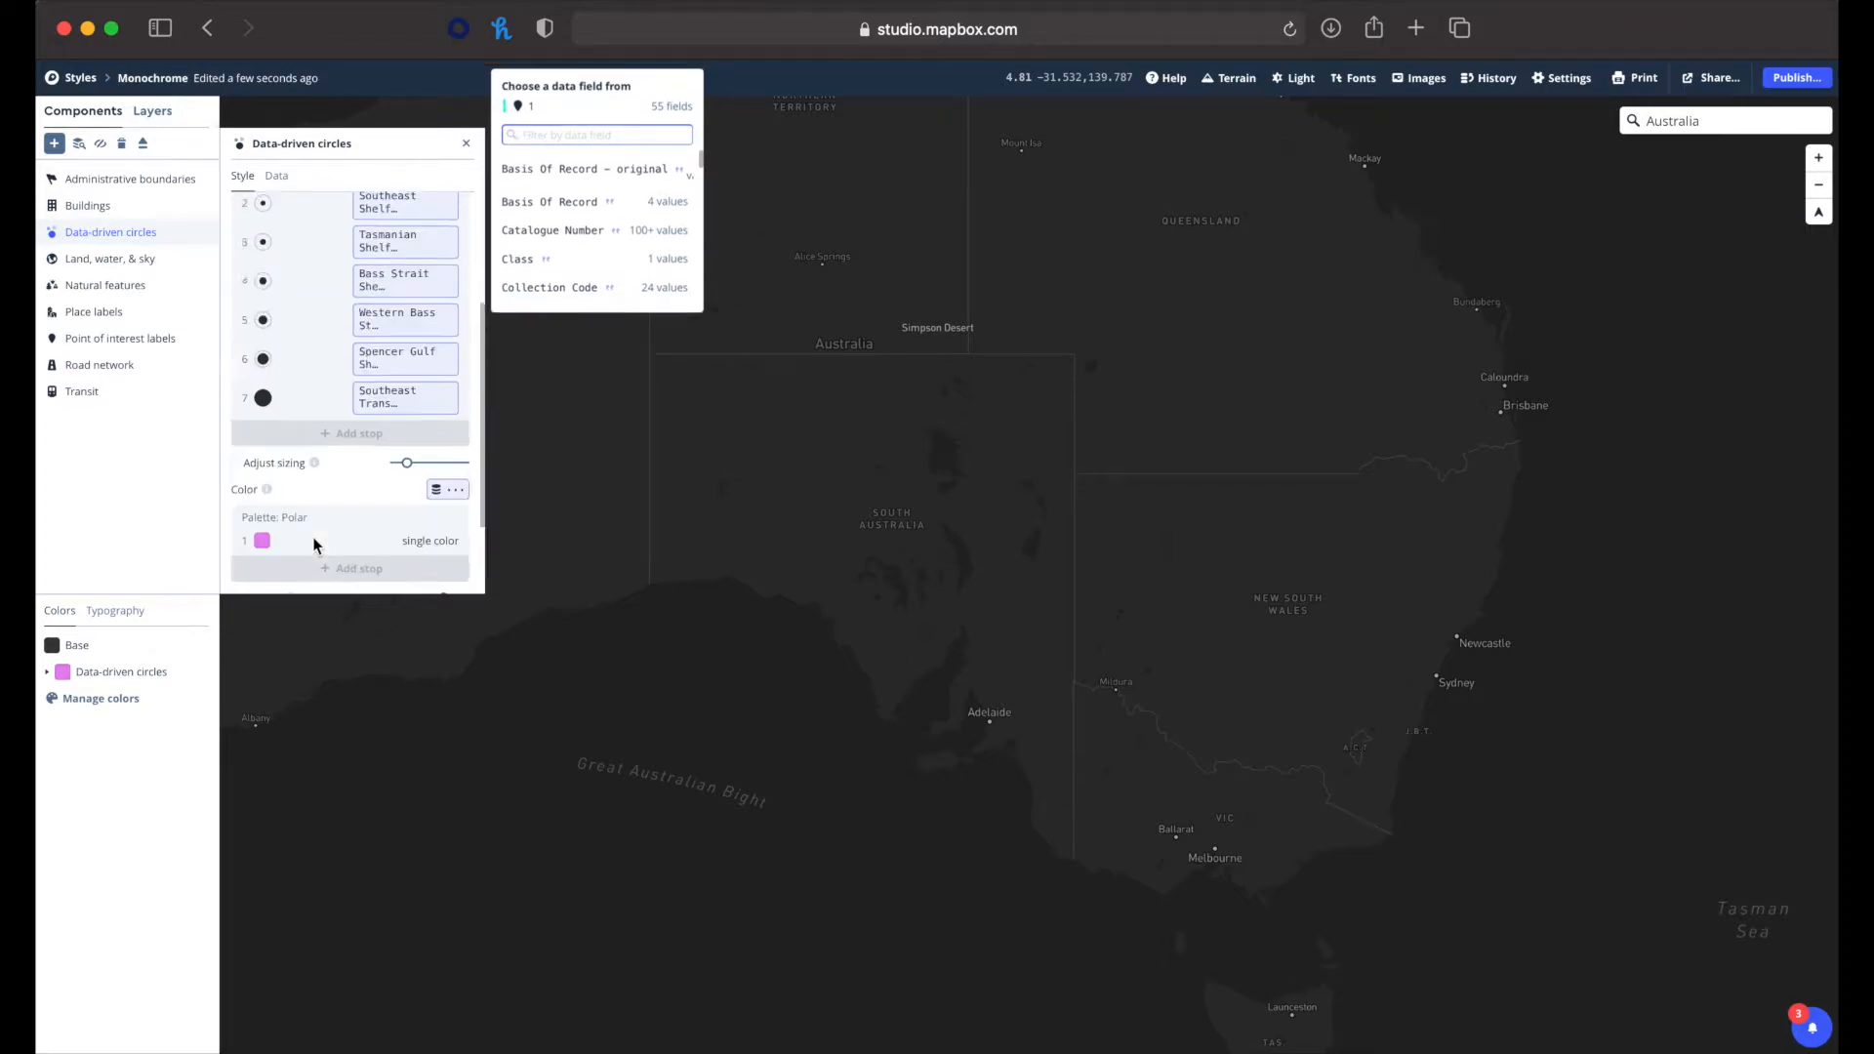
- Eject the data-driven circles component into a layer and move the map to its tileset's data
{"action": "left_click", "coordinate": [146, 146]}
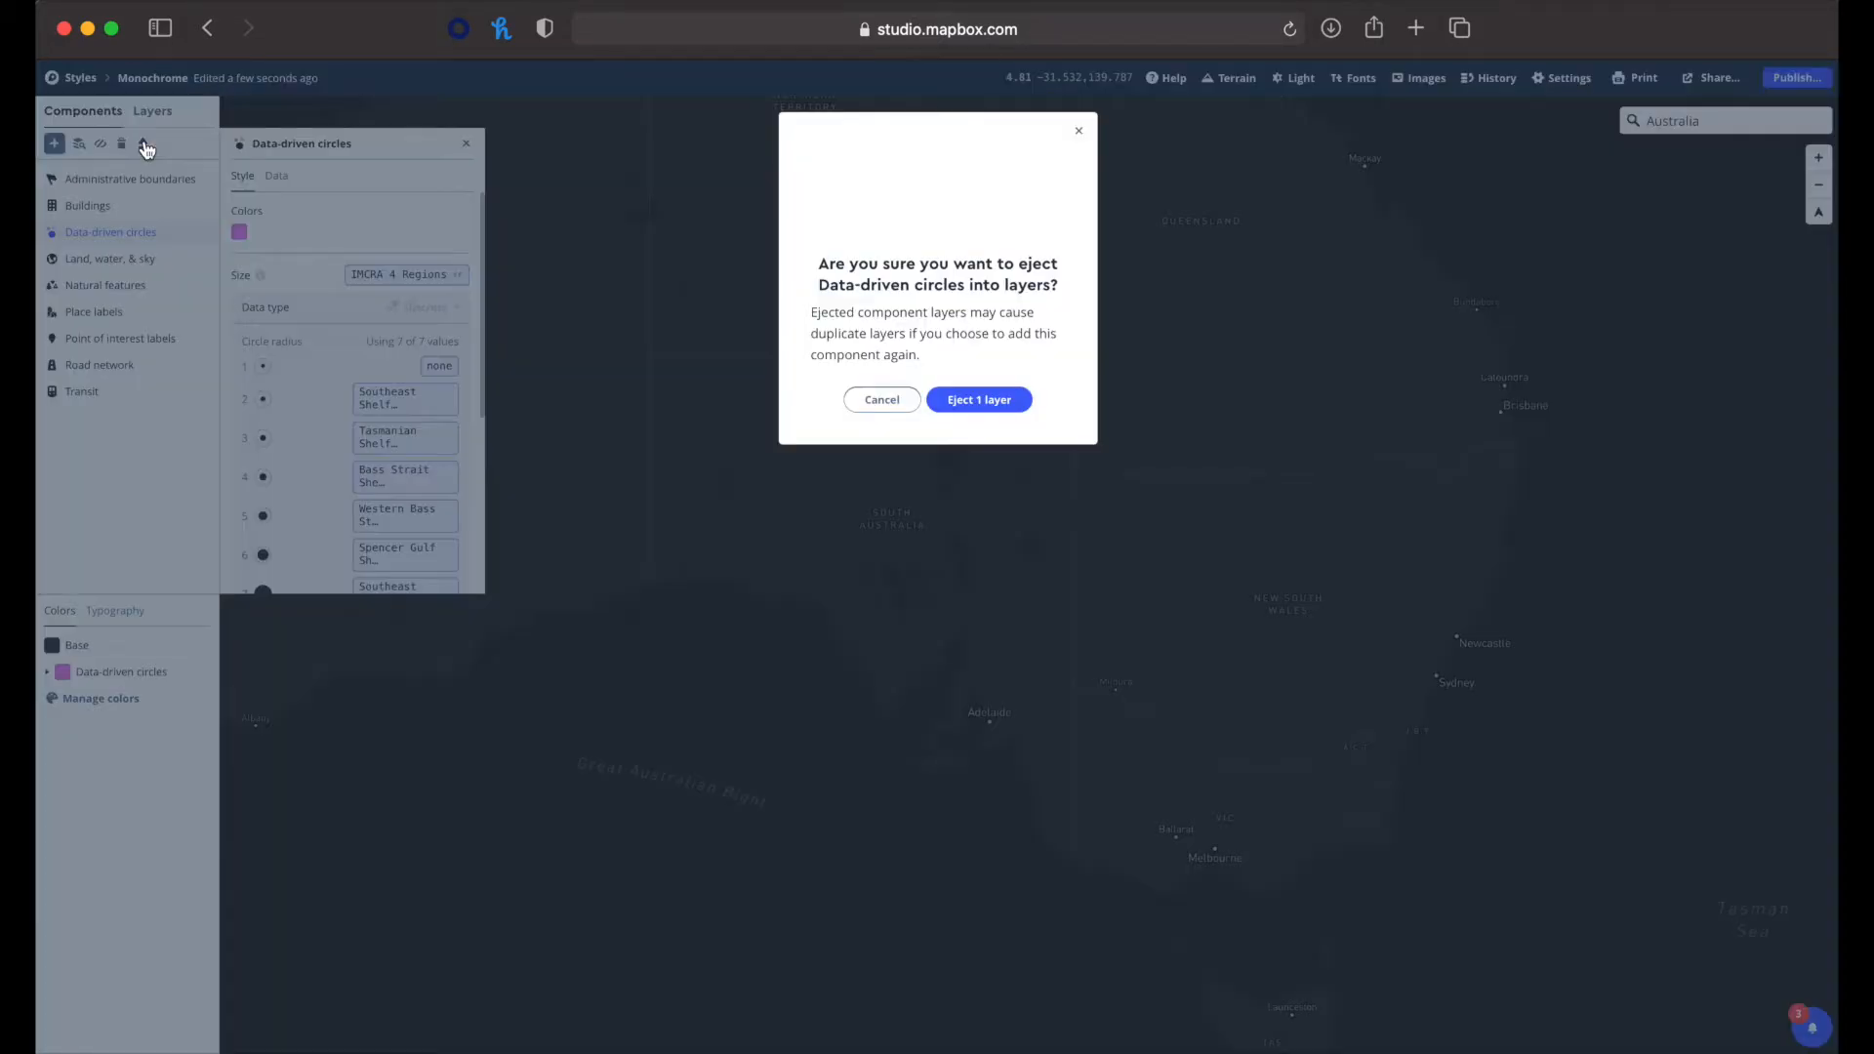
{"action": "left_click", "coordinate": [1011, 400]}
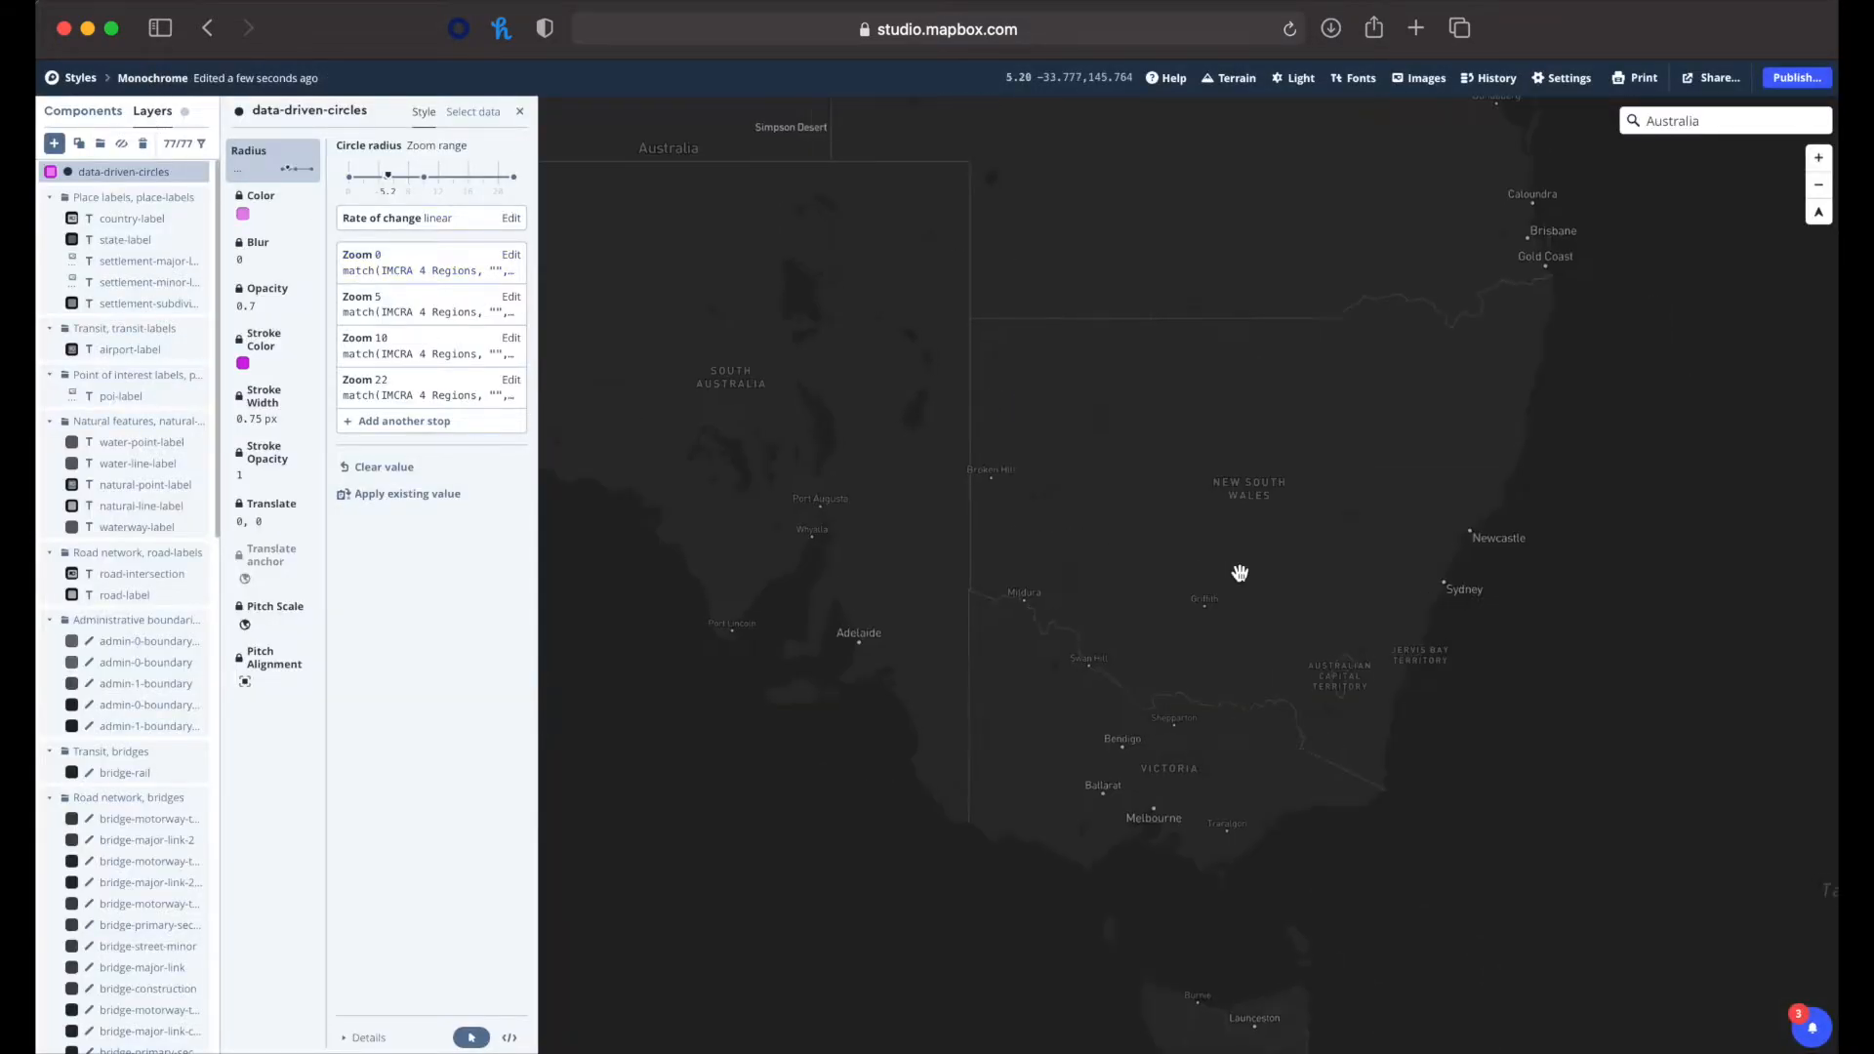
{"action": "left_click", "coordinate": [471, 113]}
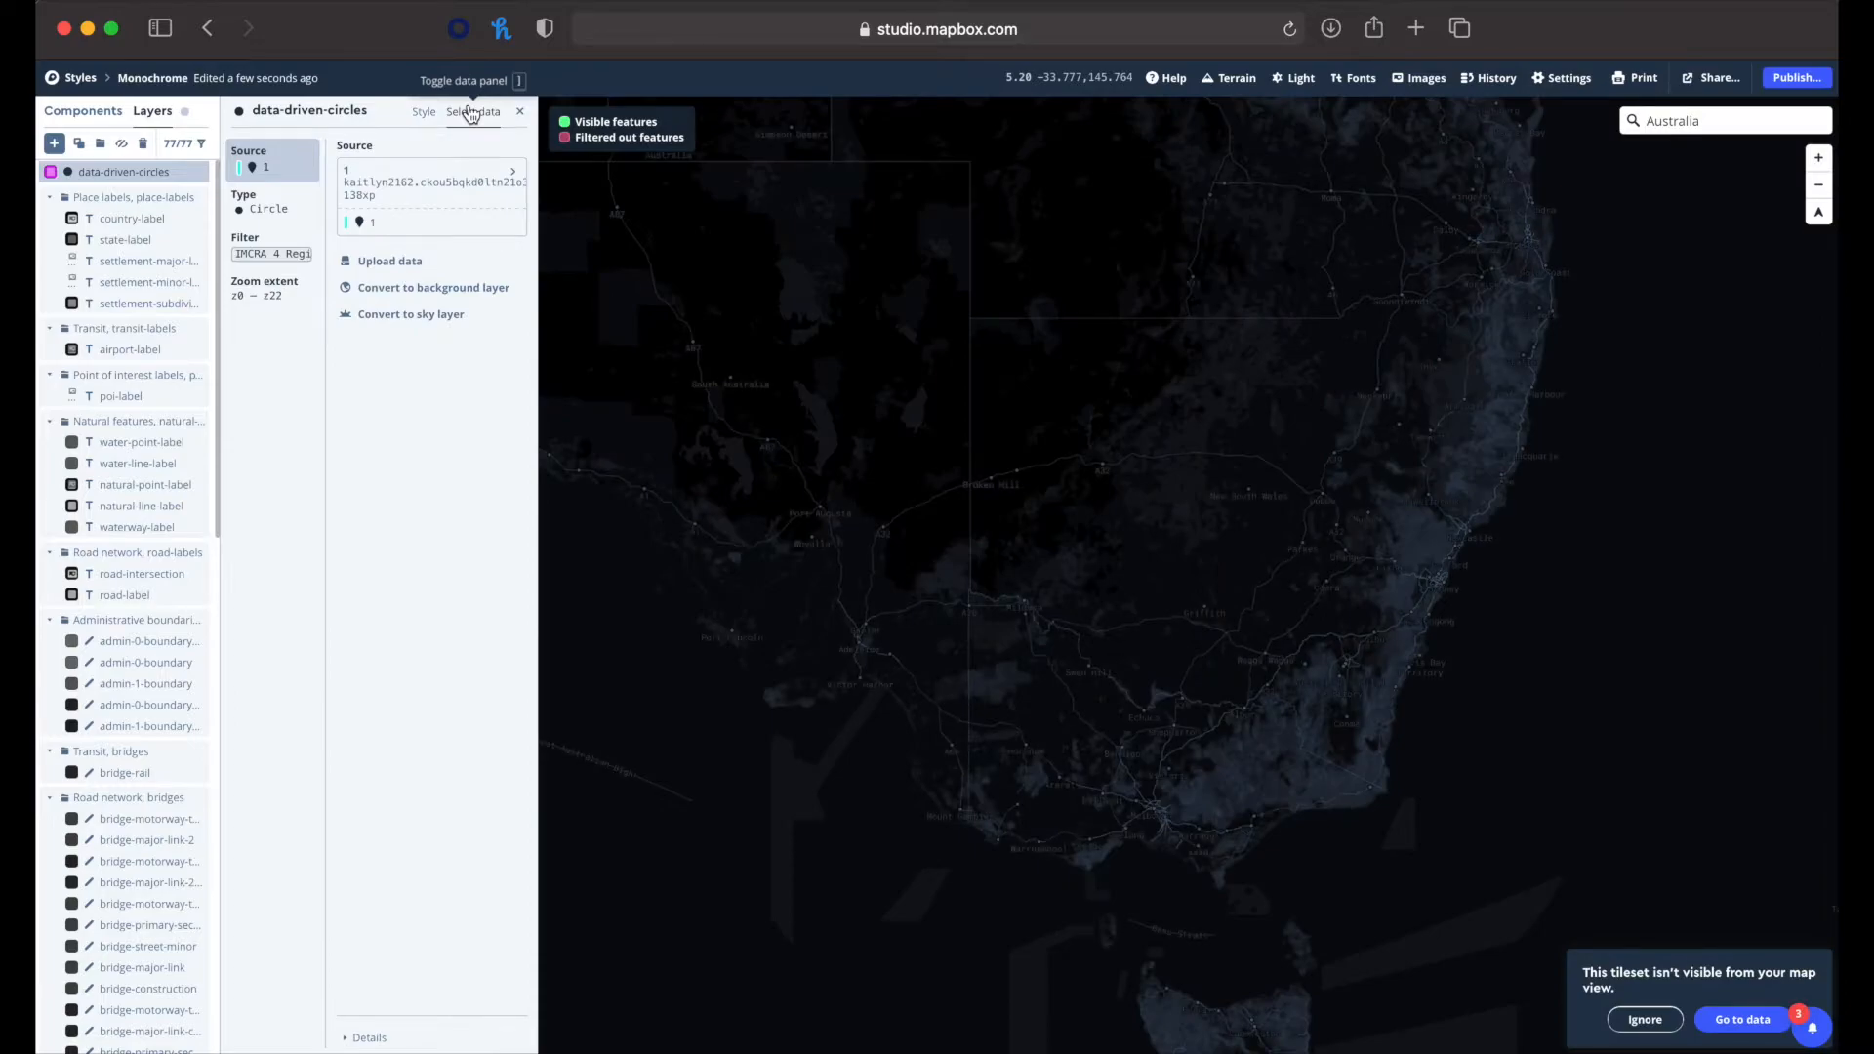
{"action": "left_click", "coordinate": [1763, 1023]}
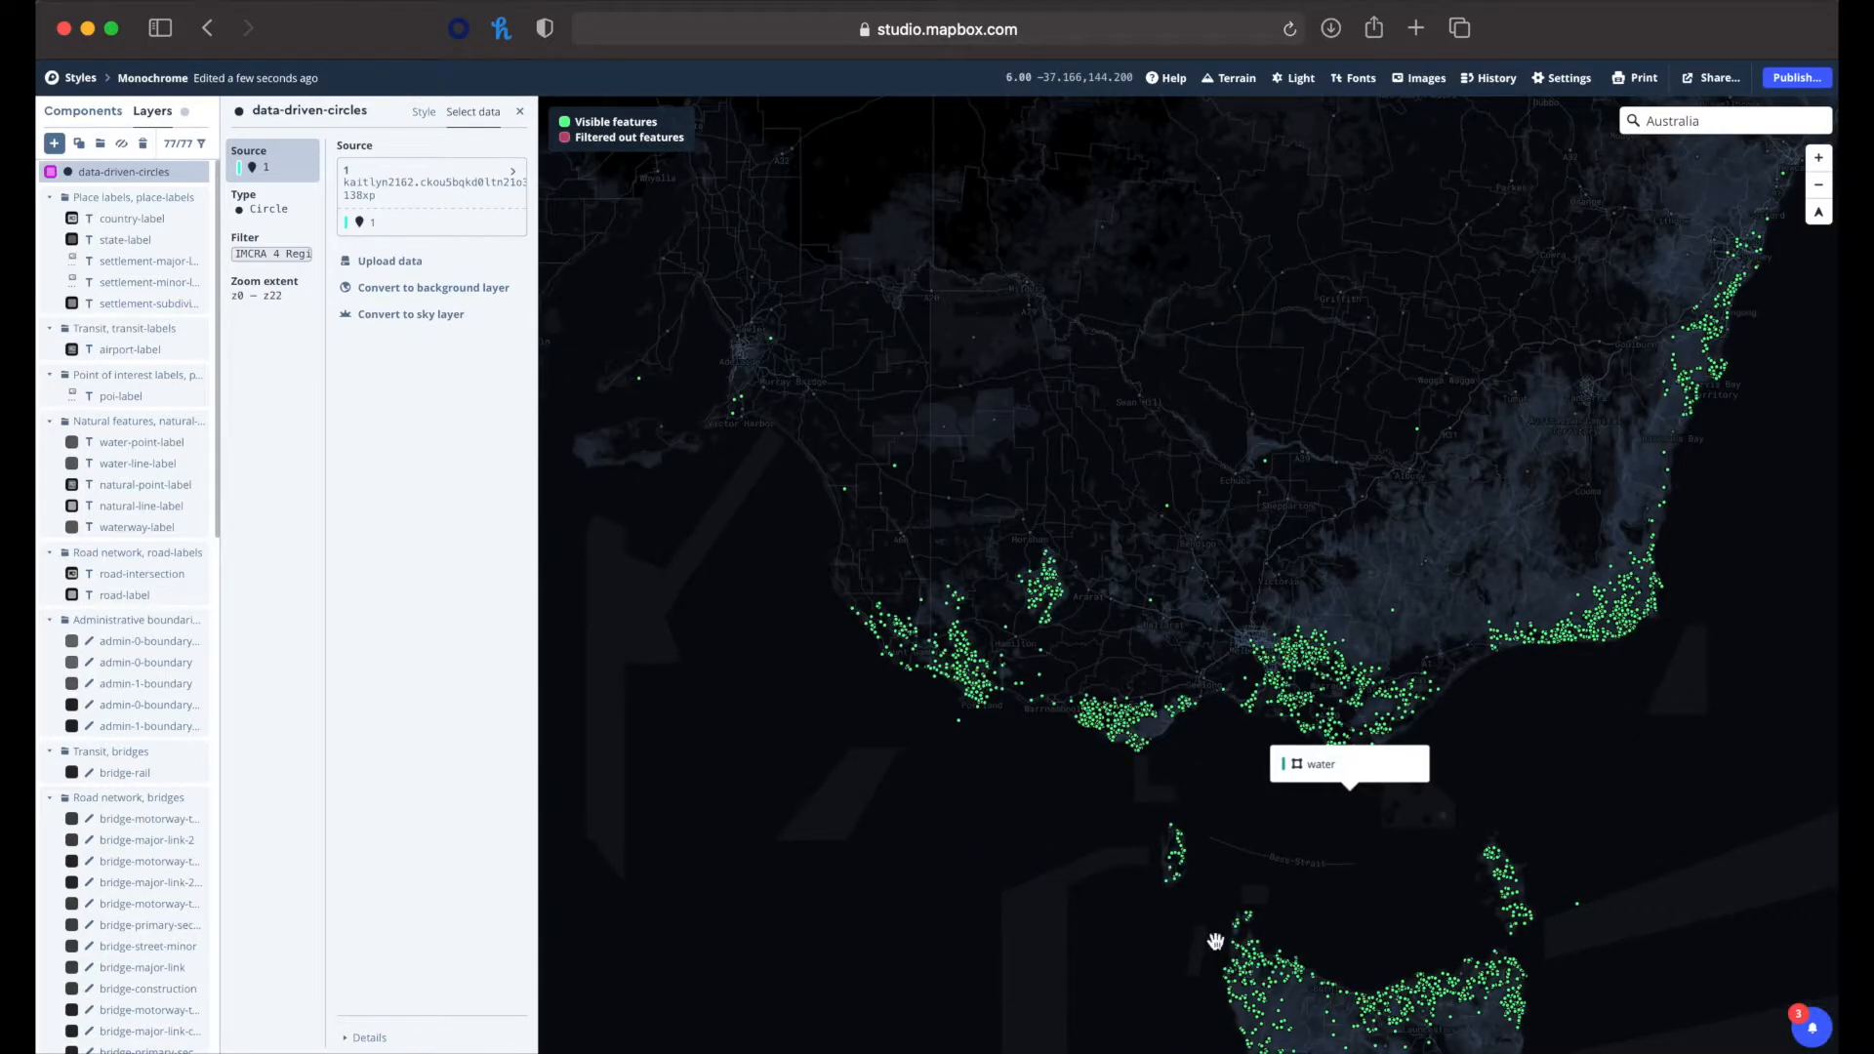
- Examine the data-driven circles layer in data and style views around Victoria, King Island and Tasmania at several zoom levels
{"action": "scroll", "coordinate": [1074, 917], "scroll_direction": "down", "scroll_amount": 3}
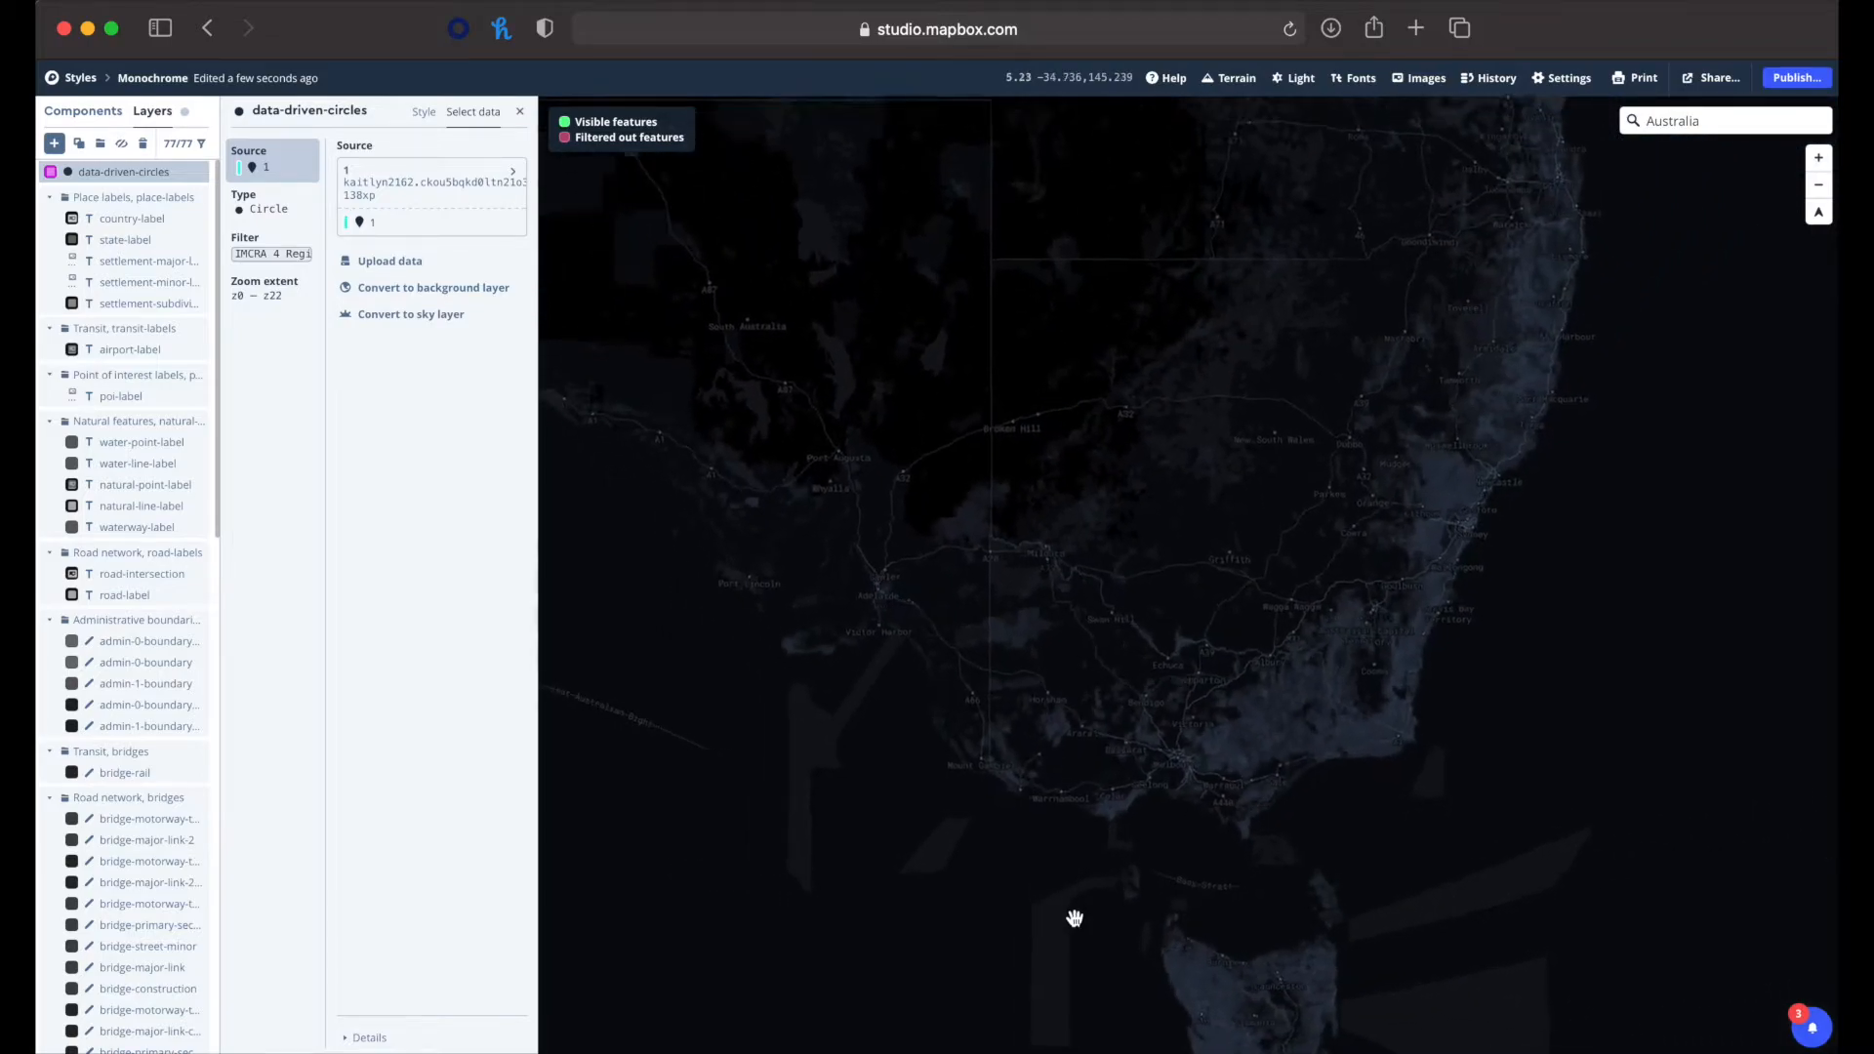
{"action": "scroll", "coordinate": [1075, 917], "scroll_direction": "up", "scroll_amount": 3}
{"action": "scroll", "coordinate": [1074, 917], "scroll_direction": "down", "scroll_amount": 2}
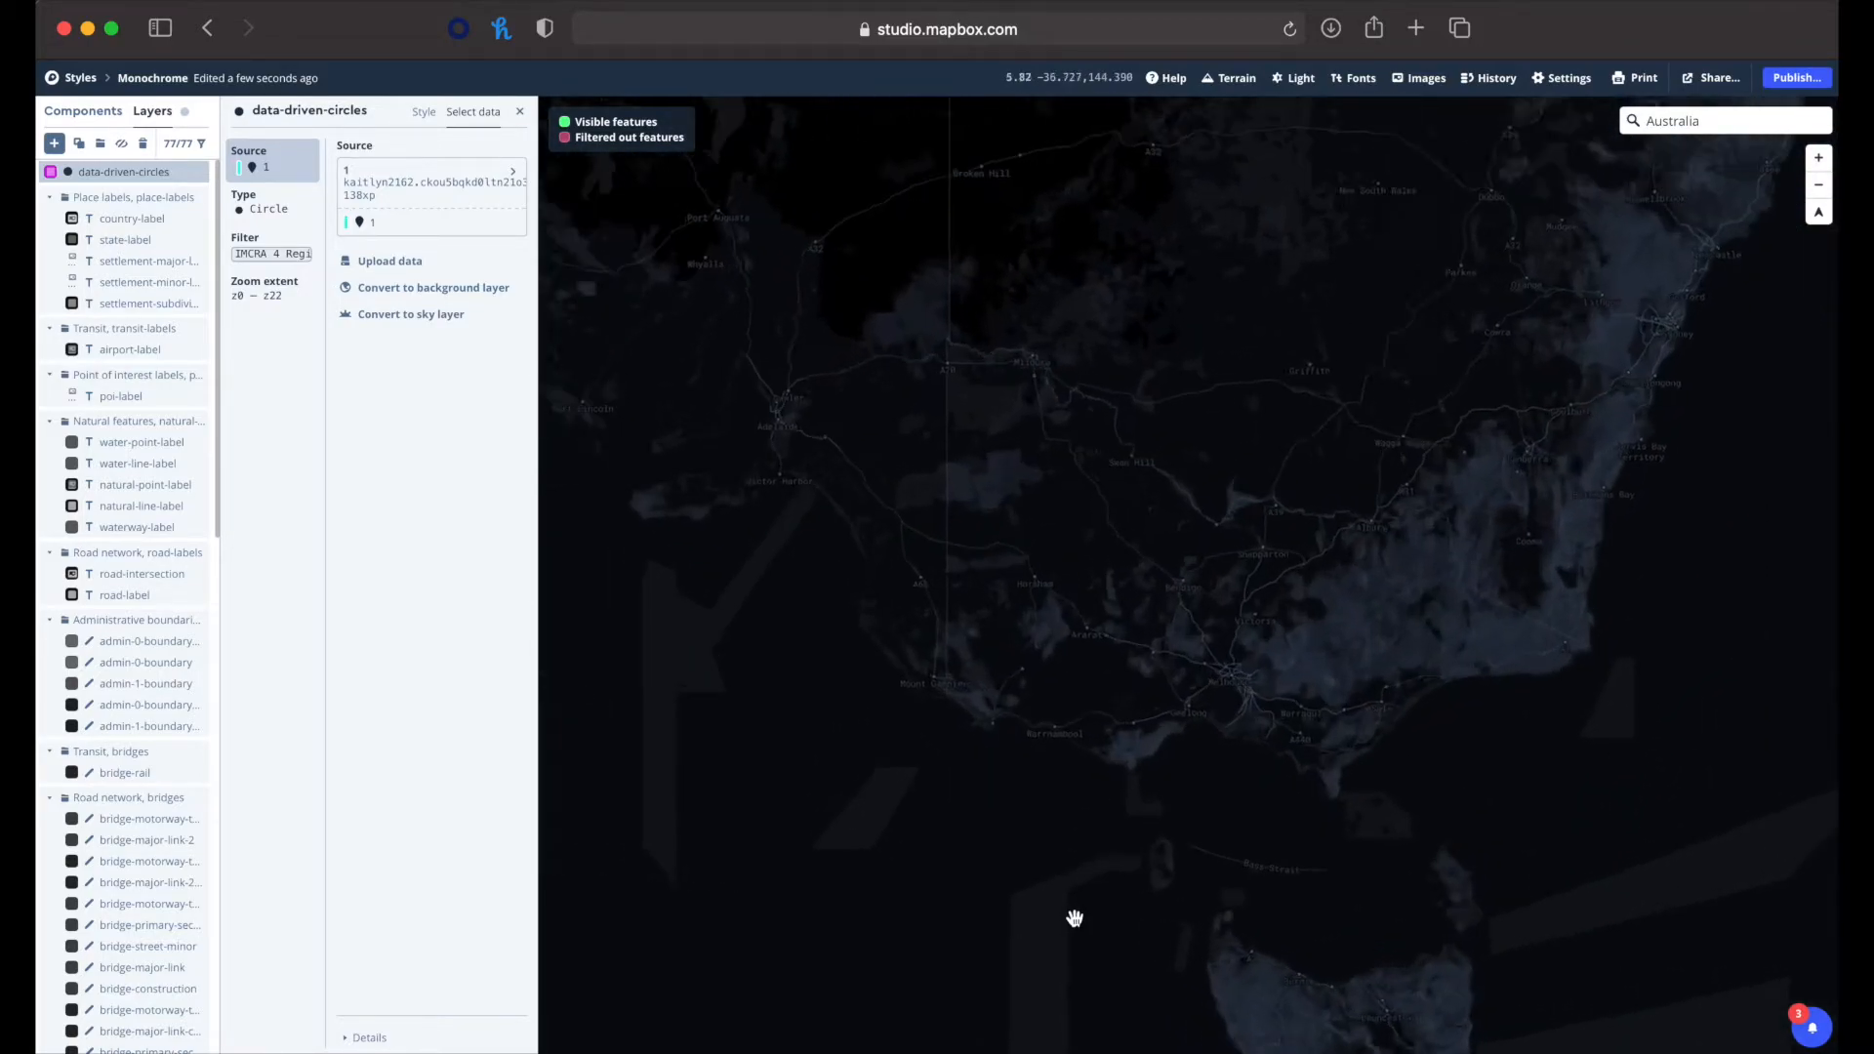
{"action": "scroll", "coordinate": [1075, 917], "scroll_direction": "up", "scroll_amount": 2}
{"action": "left_click", "coordinate": [424, 113]}
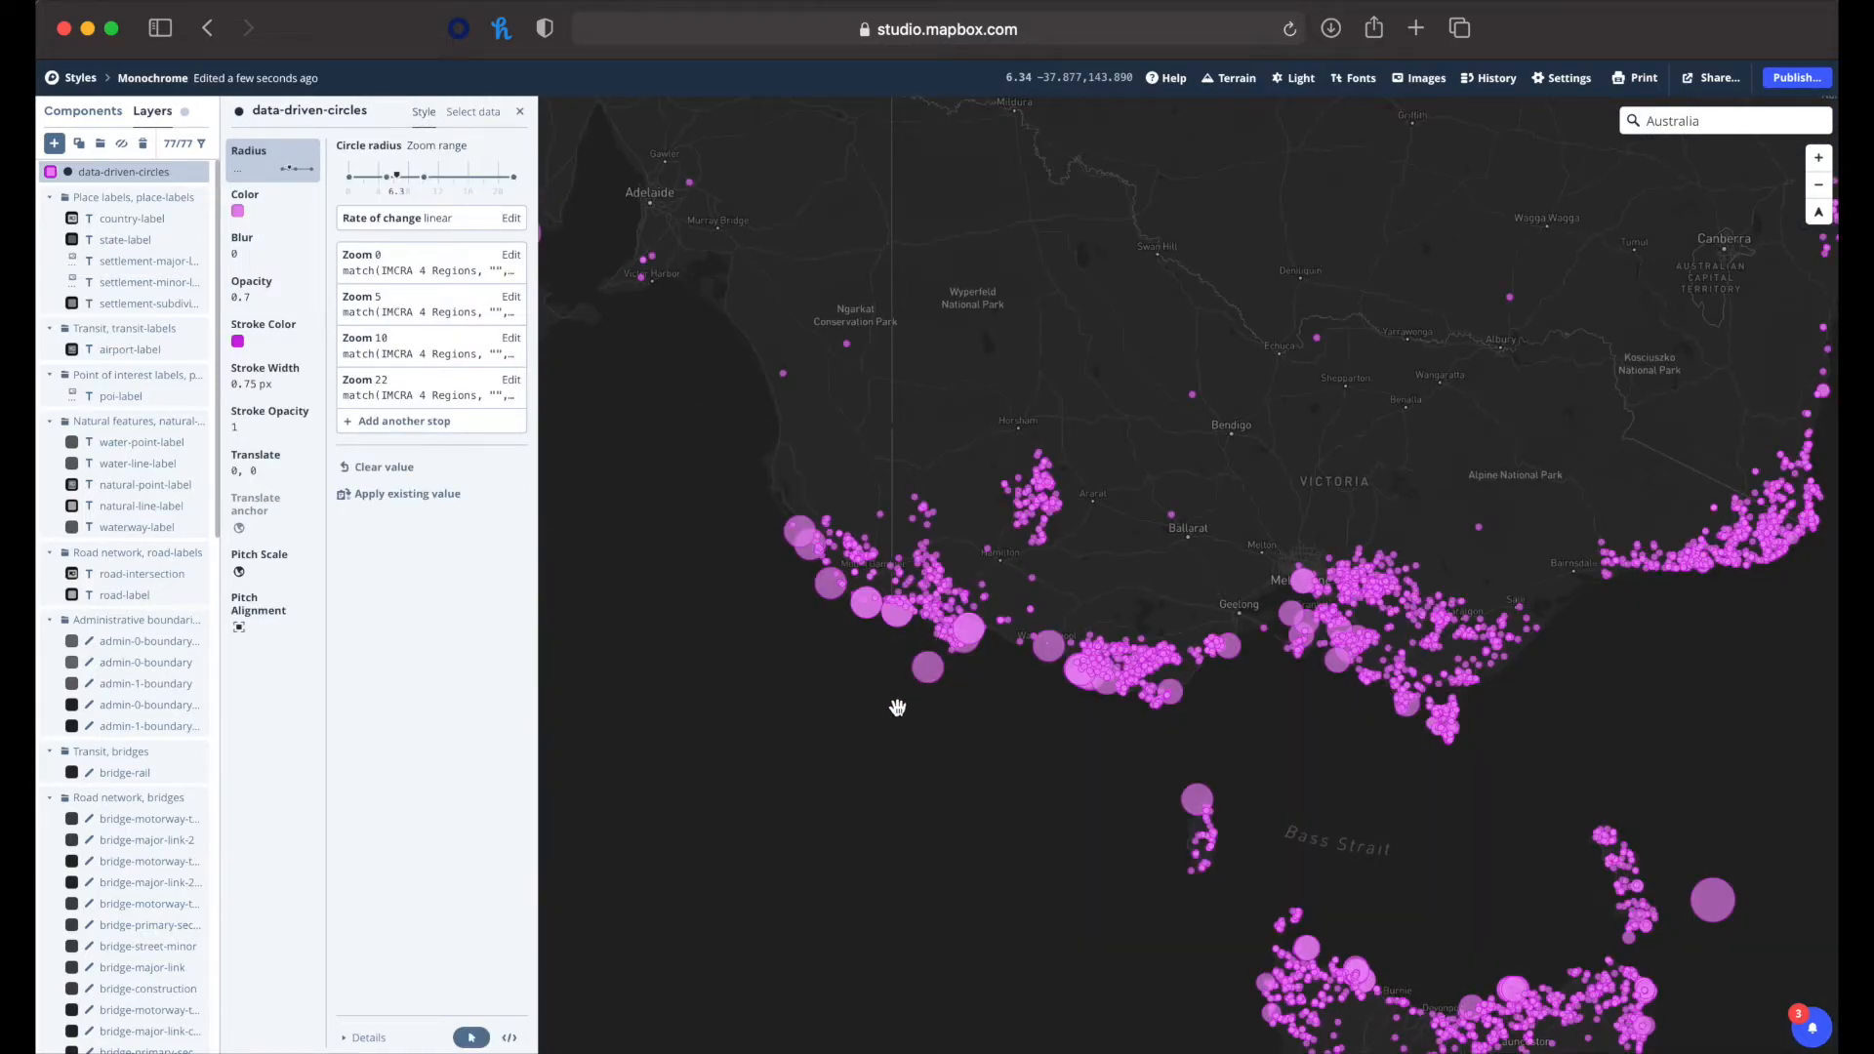
{"action": "scroll", "coordinate": [897, 707], "scroll_direction": "down", "scroll_amount": 1}
{"action": "scroll", "coordinate": [898, 707], "scroll_direction": "up", "scroll_amount": 1}
{"action": "left_click_drag", "start_coordinate": [1119, 777], "coordinate": [993, 667]}
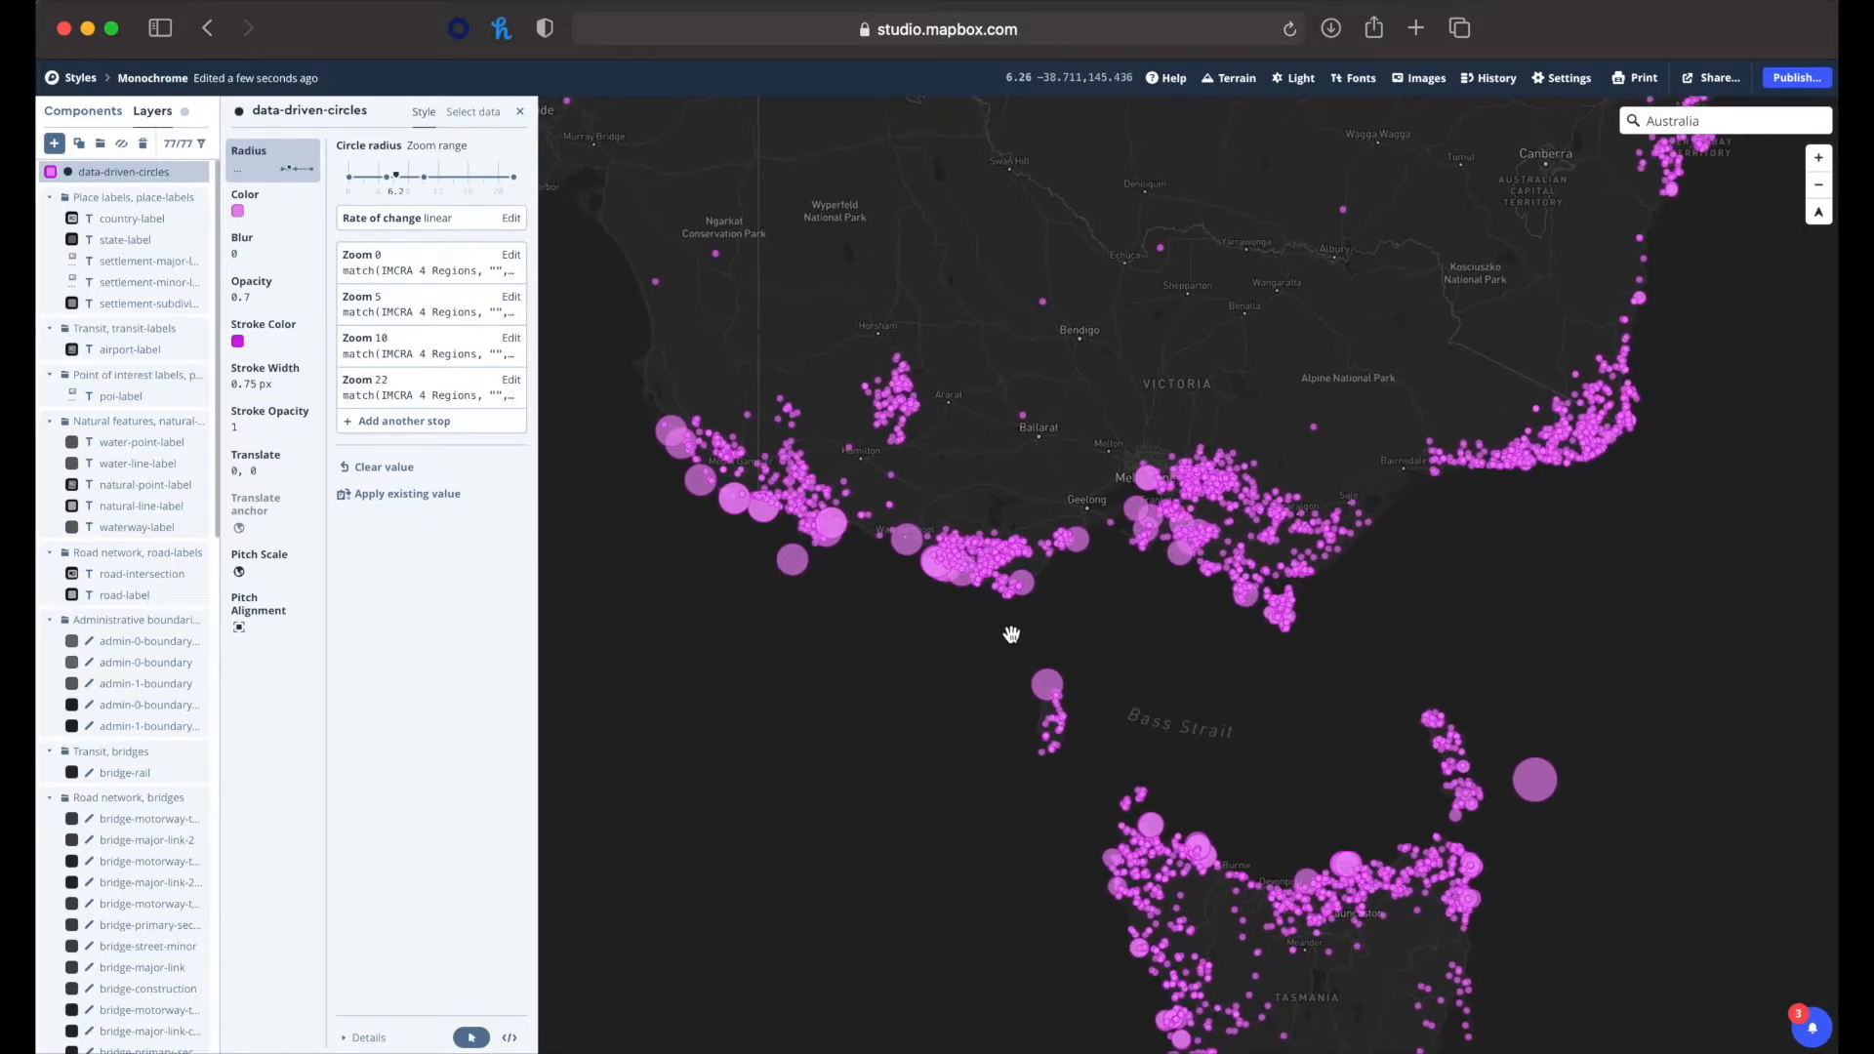
{"action": "scroll", "coordinate": [1064, 732], "scroll_direction": "down", "scroll_amount": 3}
{"action": "scroll", "coordinate": [1062, 730], "scroll_direction": "up", "scroll_amount": 10}
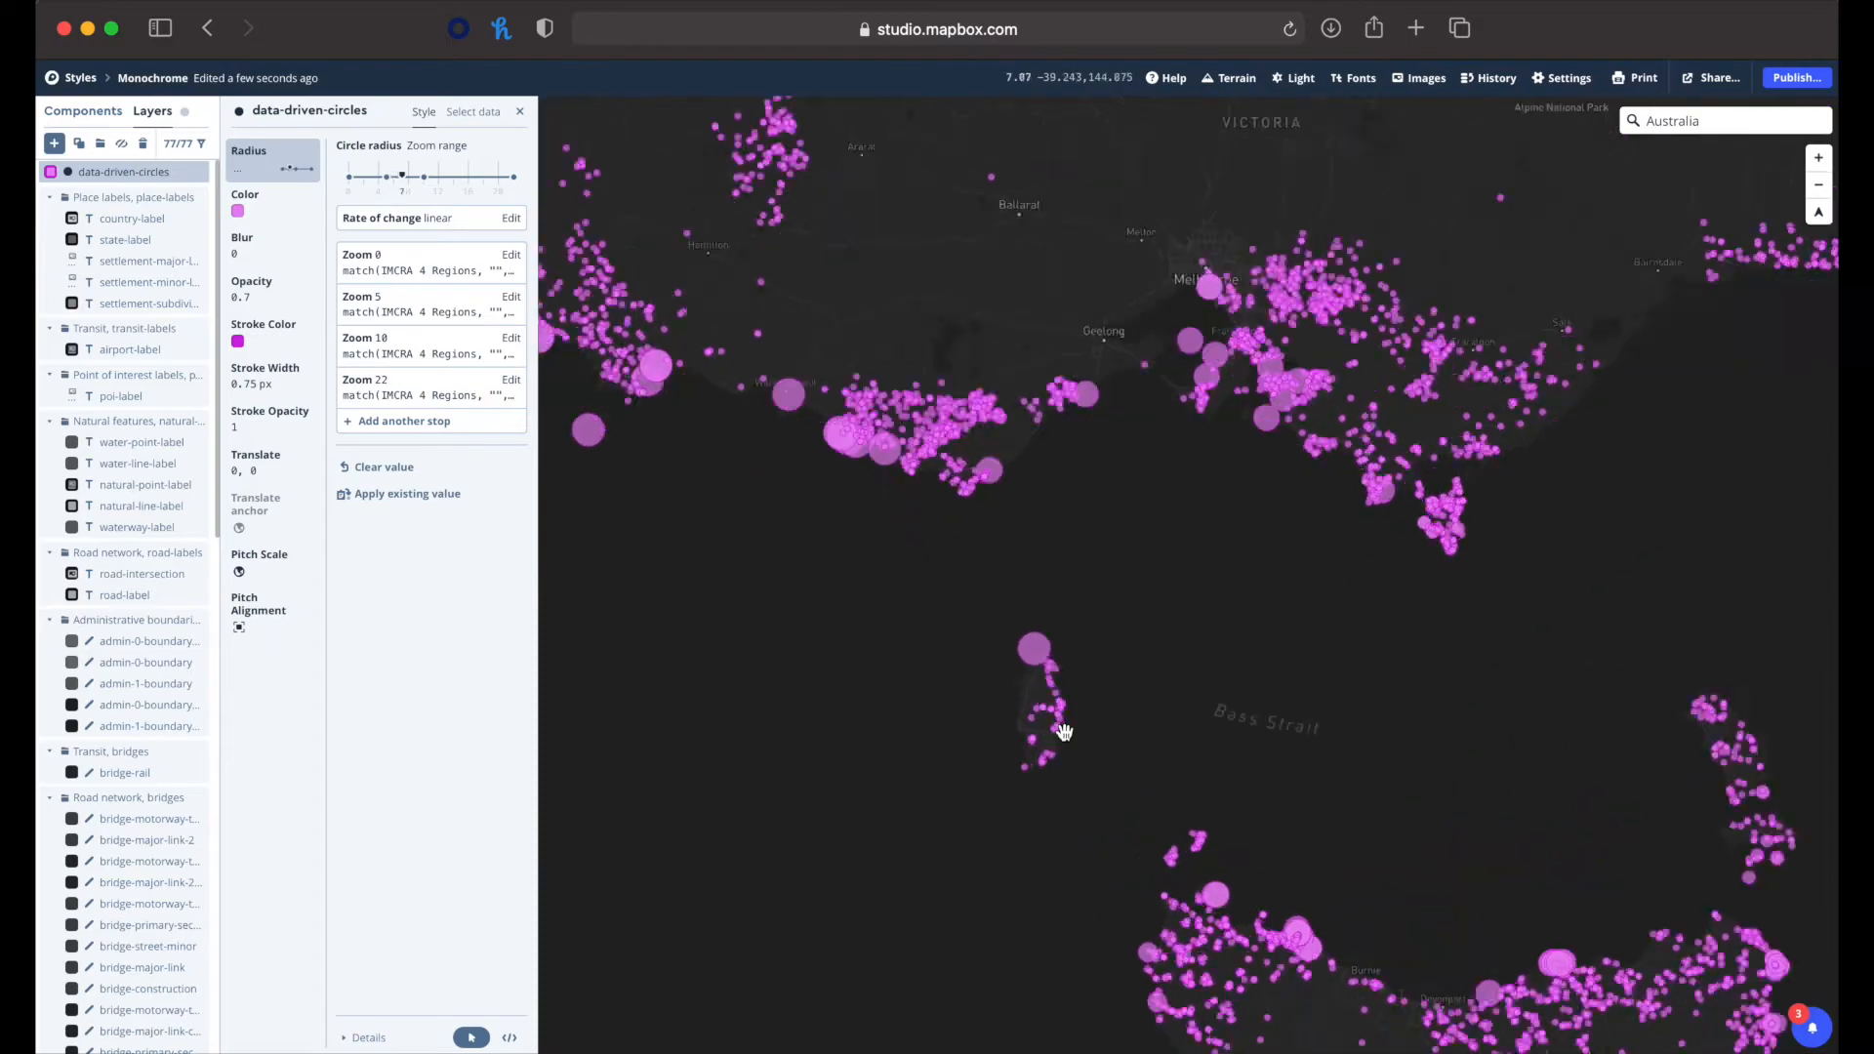
{"action": "scroll", "coordinate": [939, 371], "scroll_direction": "up", "scroll_amount": 5}
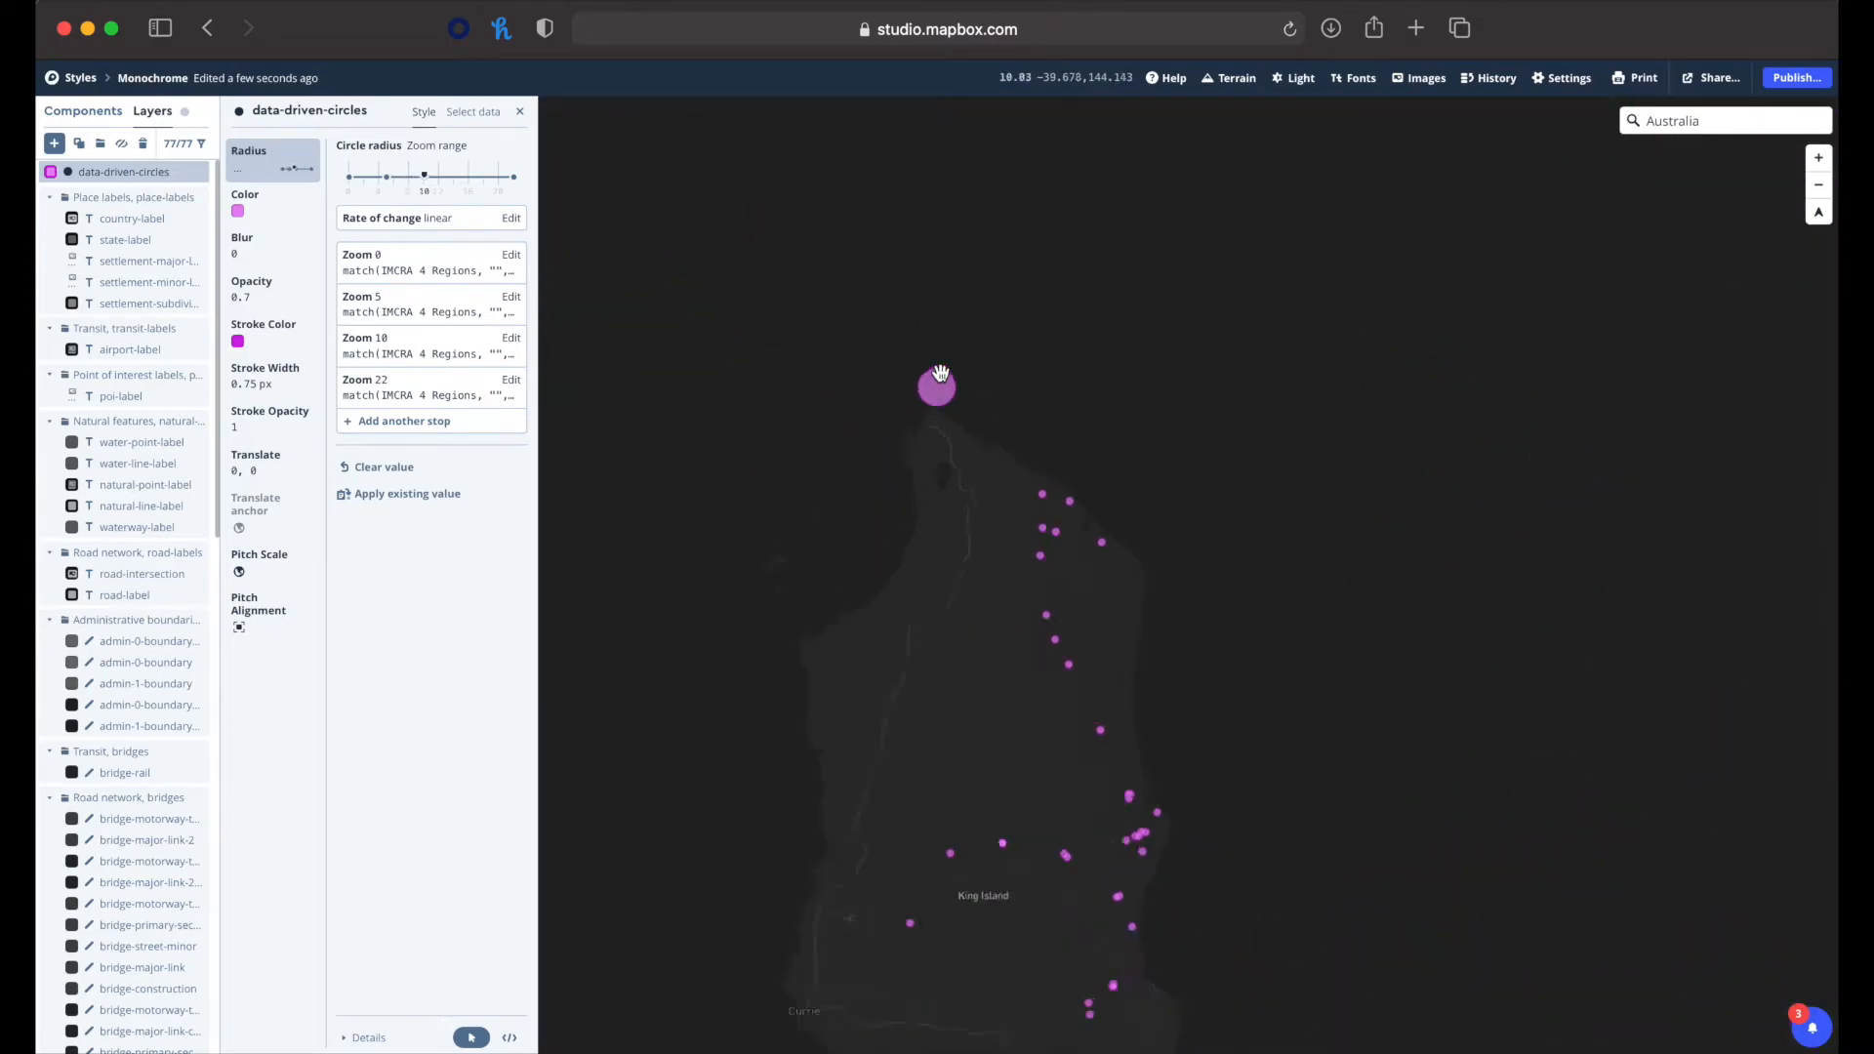
{"action": "scroll", "coordinate": [940, 371], "scroll_direction": "down", "scroll_amount": 6}
{"action": "scroll", "coordinate": [939, 372], "scroll_direction": "down", "scroll_amount": 5}
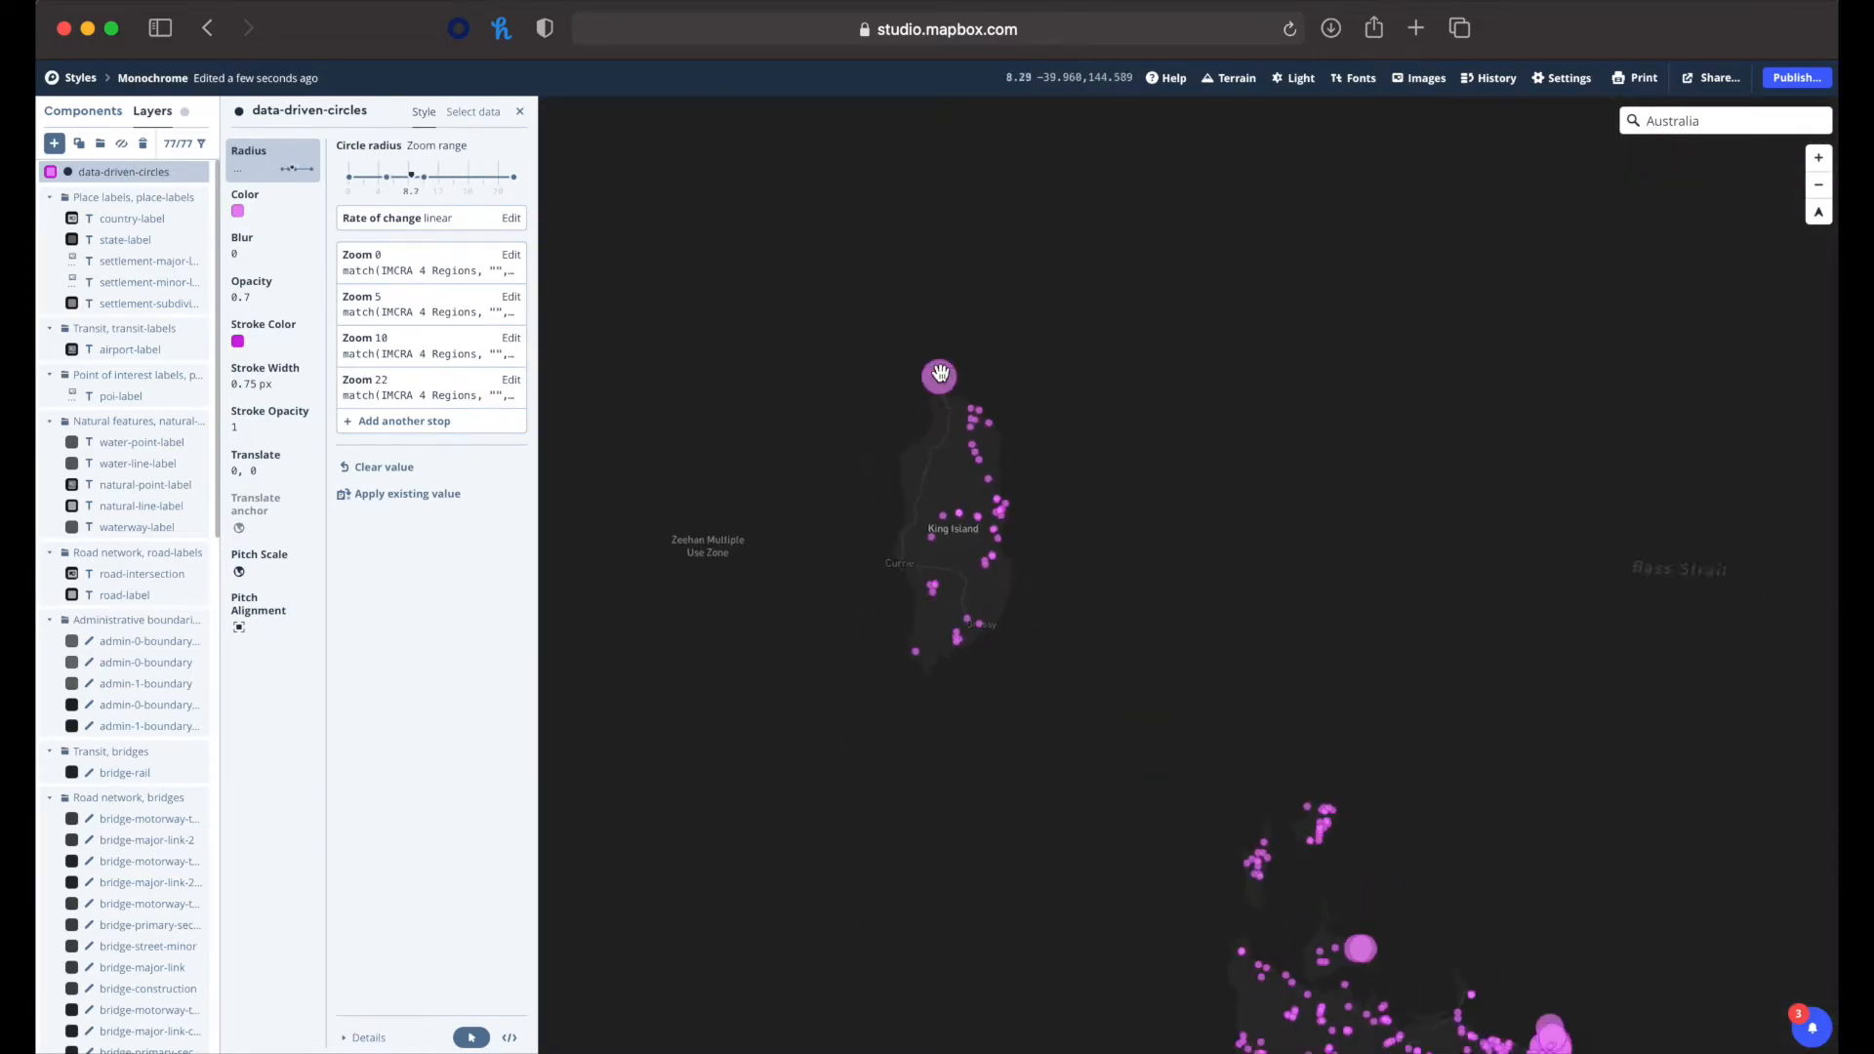
{"action": "scroll", "coordinate": [939, 373], "scroll_direction": "down", "scroll_amount": 2}
{"action": "left_click_drag", "start_coordinate": [895, 322], "coordinate": [958, 405]}
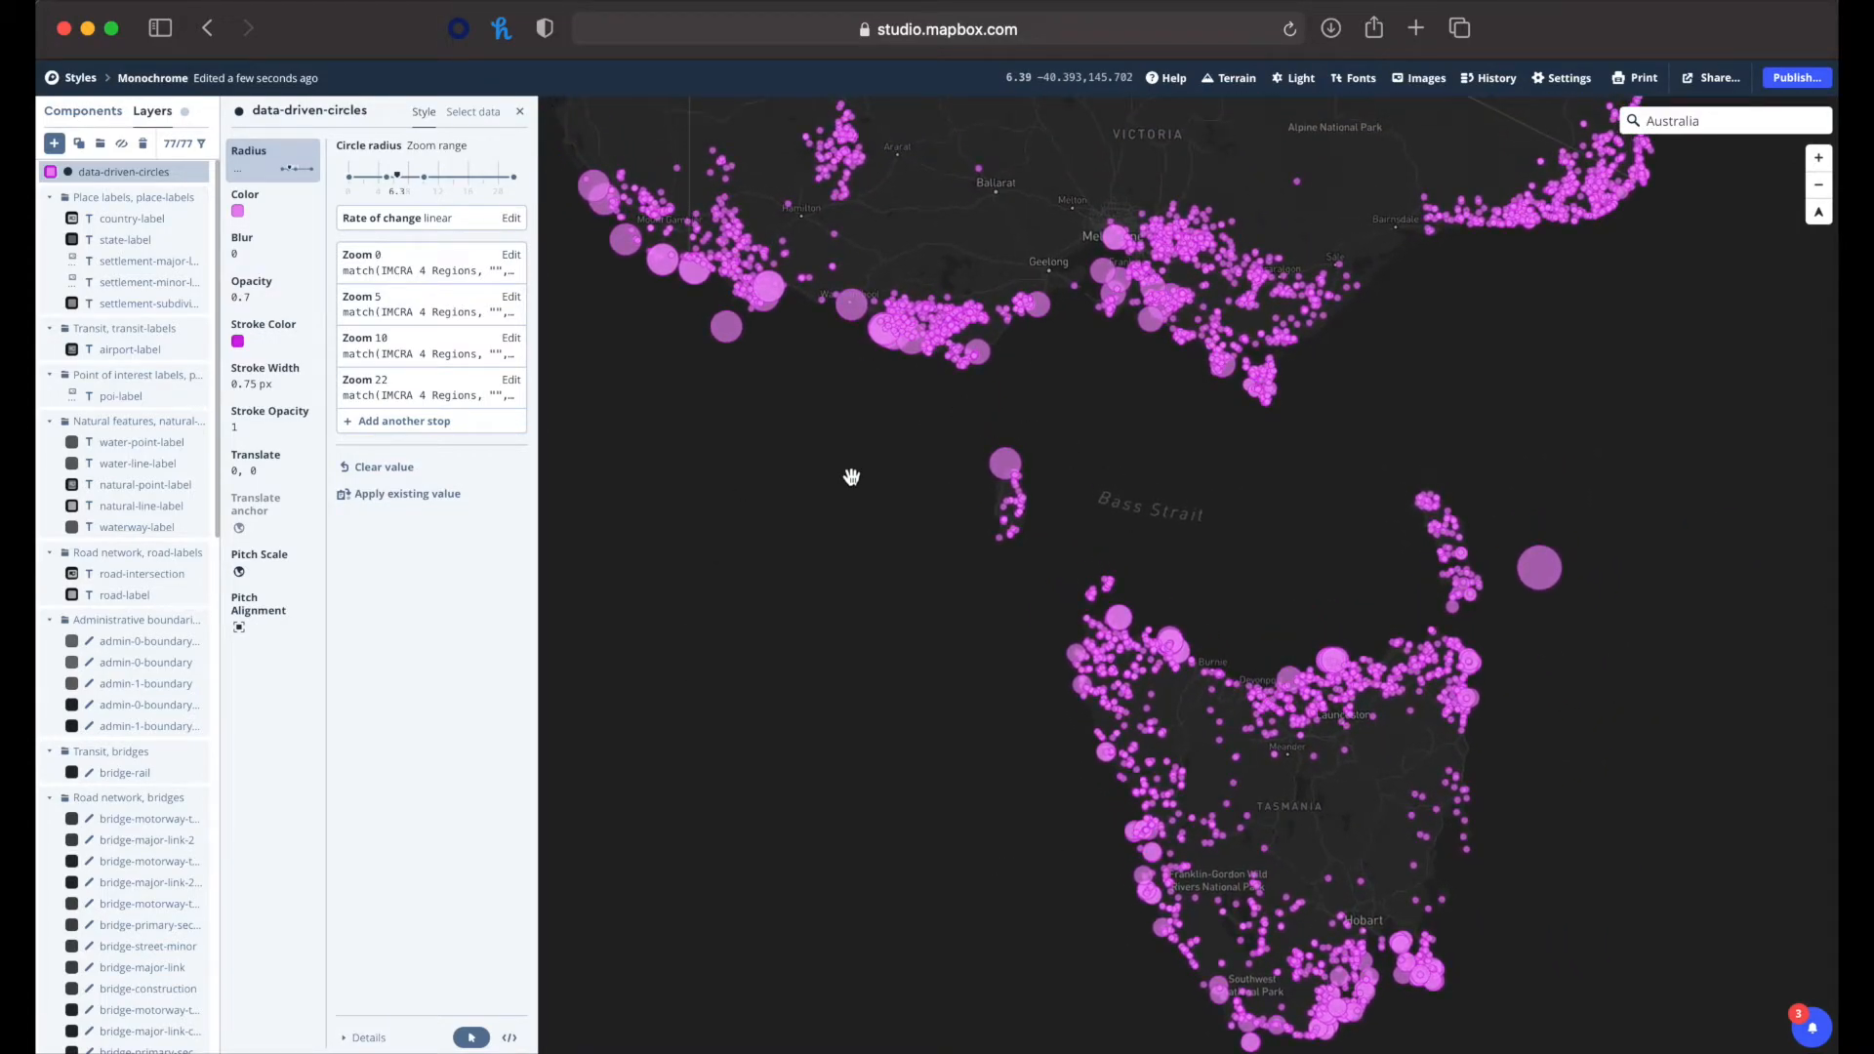
- Add a choropleth data visualization component using point layer 2 of source 2, and eject it into a layer
{"action": "left_click", "coordinate": [83, 111]}
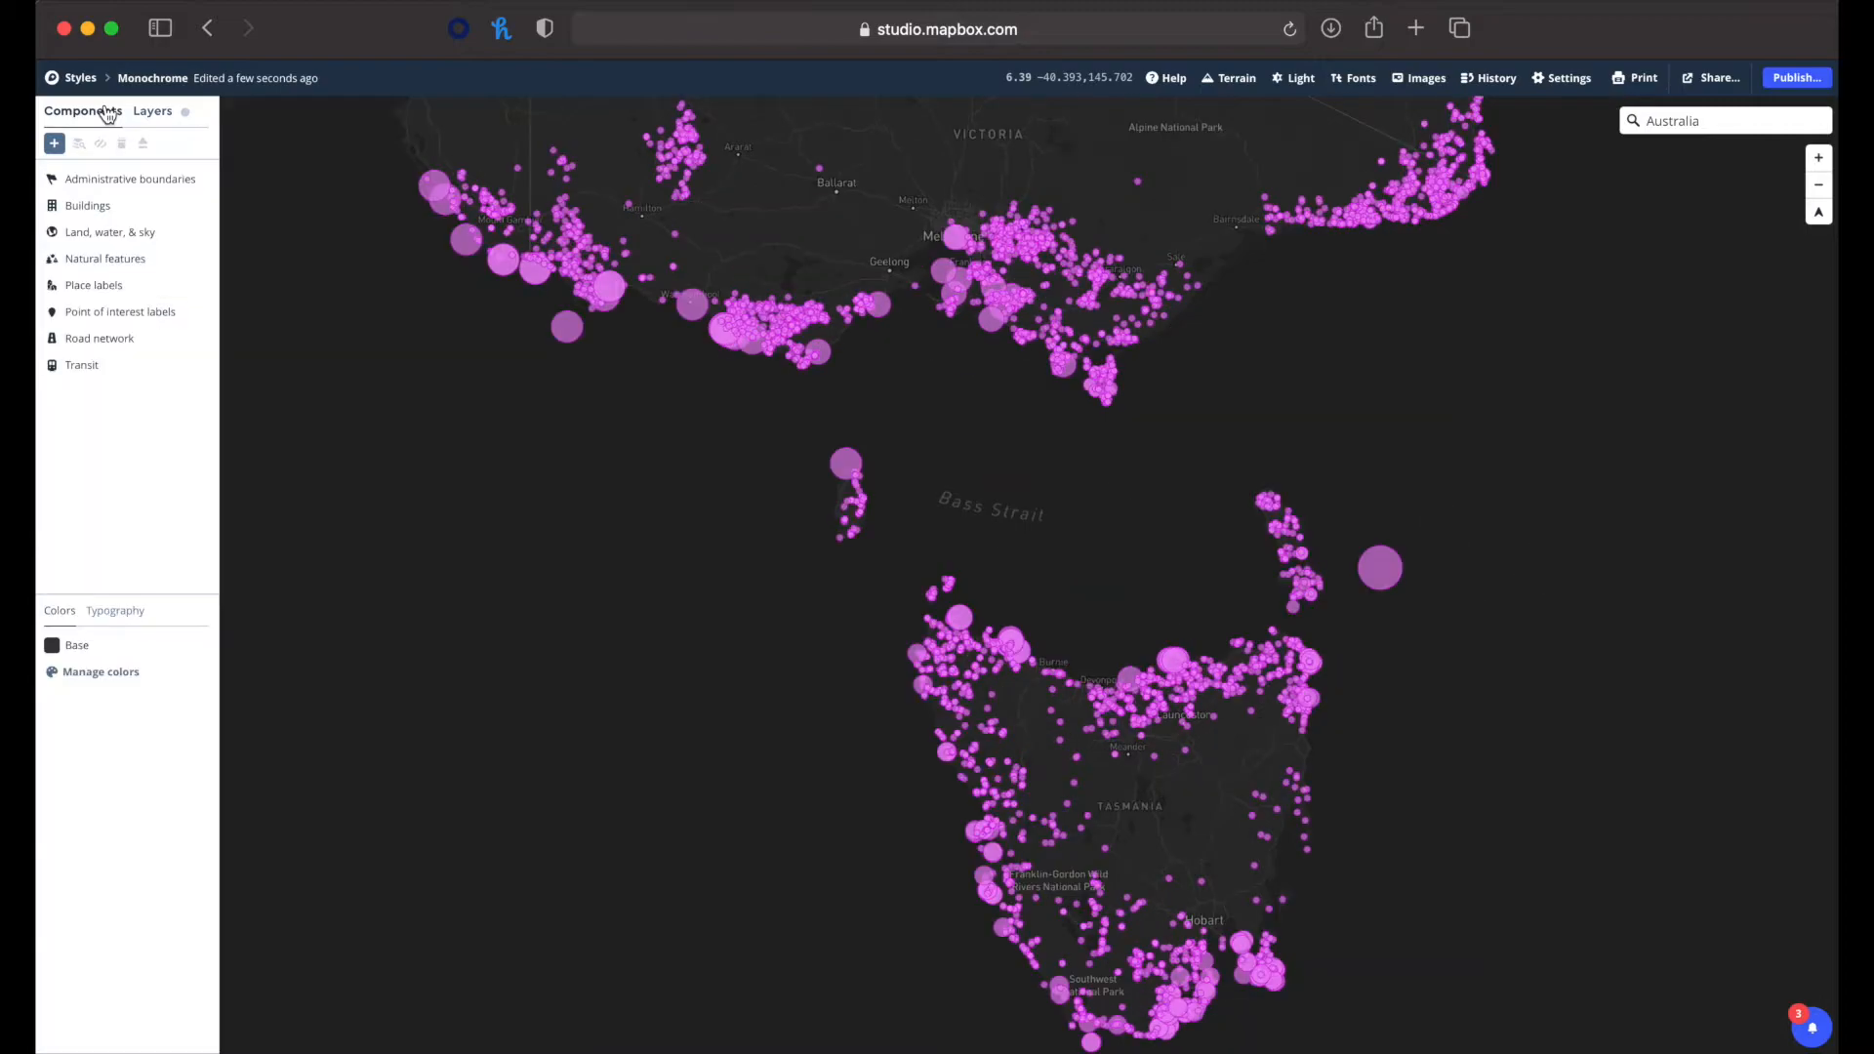
{"action": "left_click", "coordinate": [55, 143]}
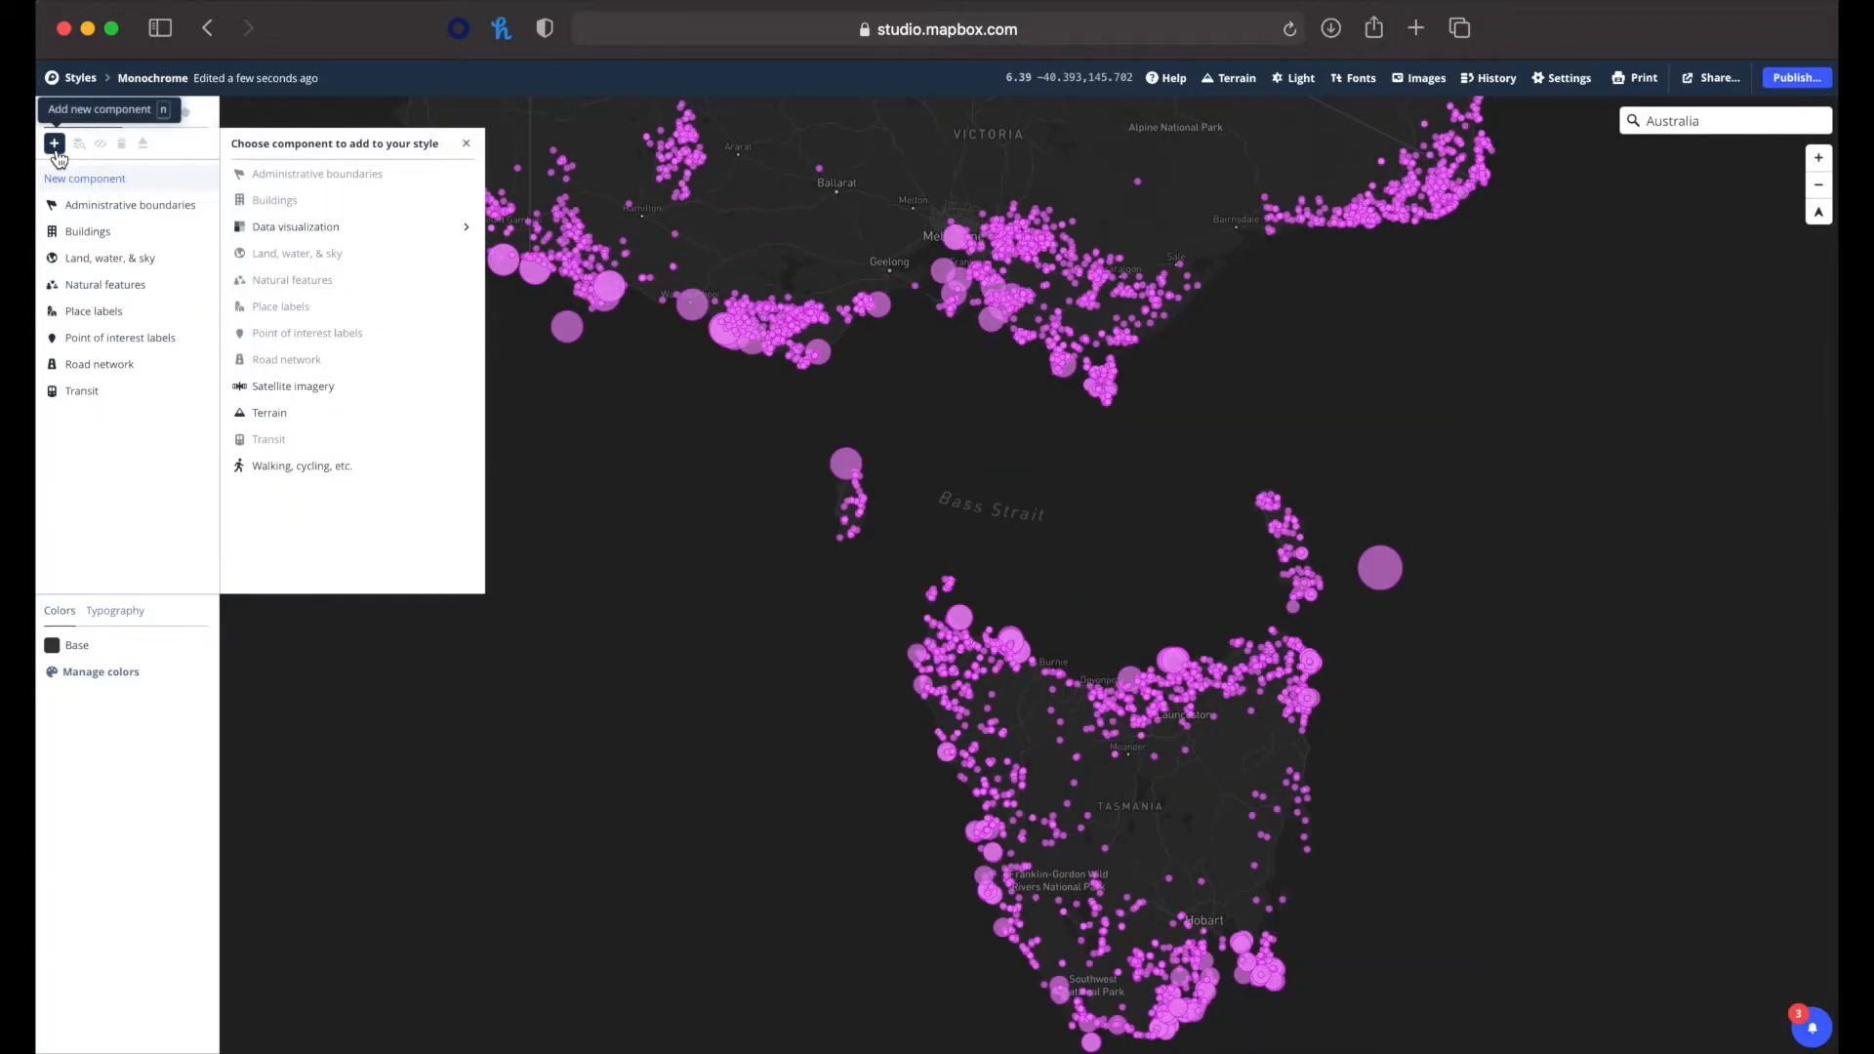
{"action": "left_click", "coordinate": [301, 226]}
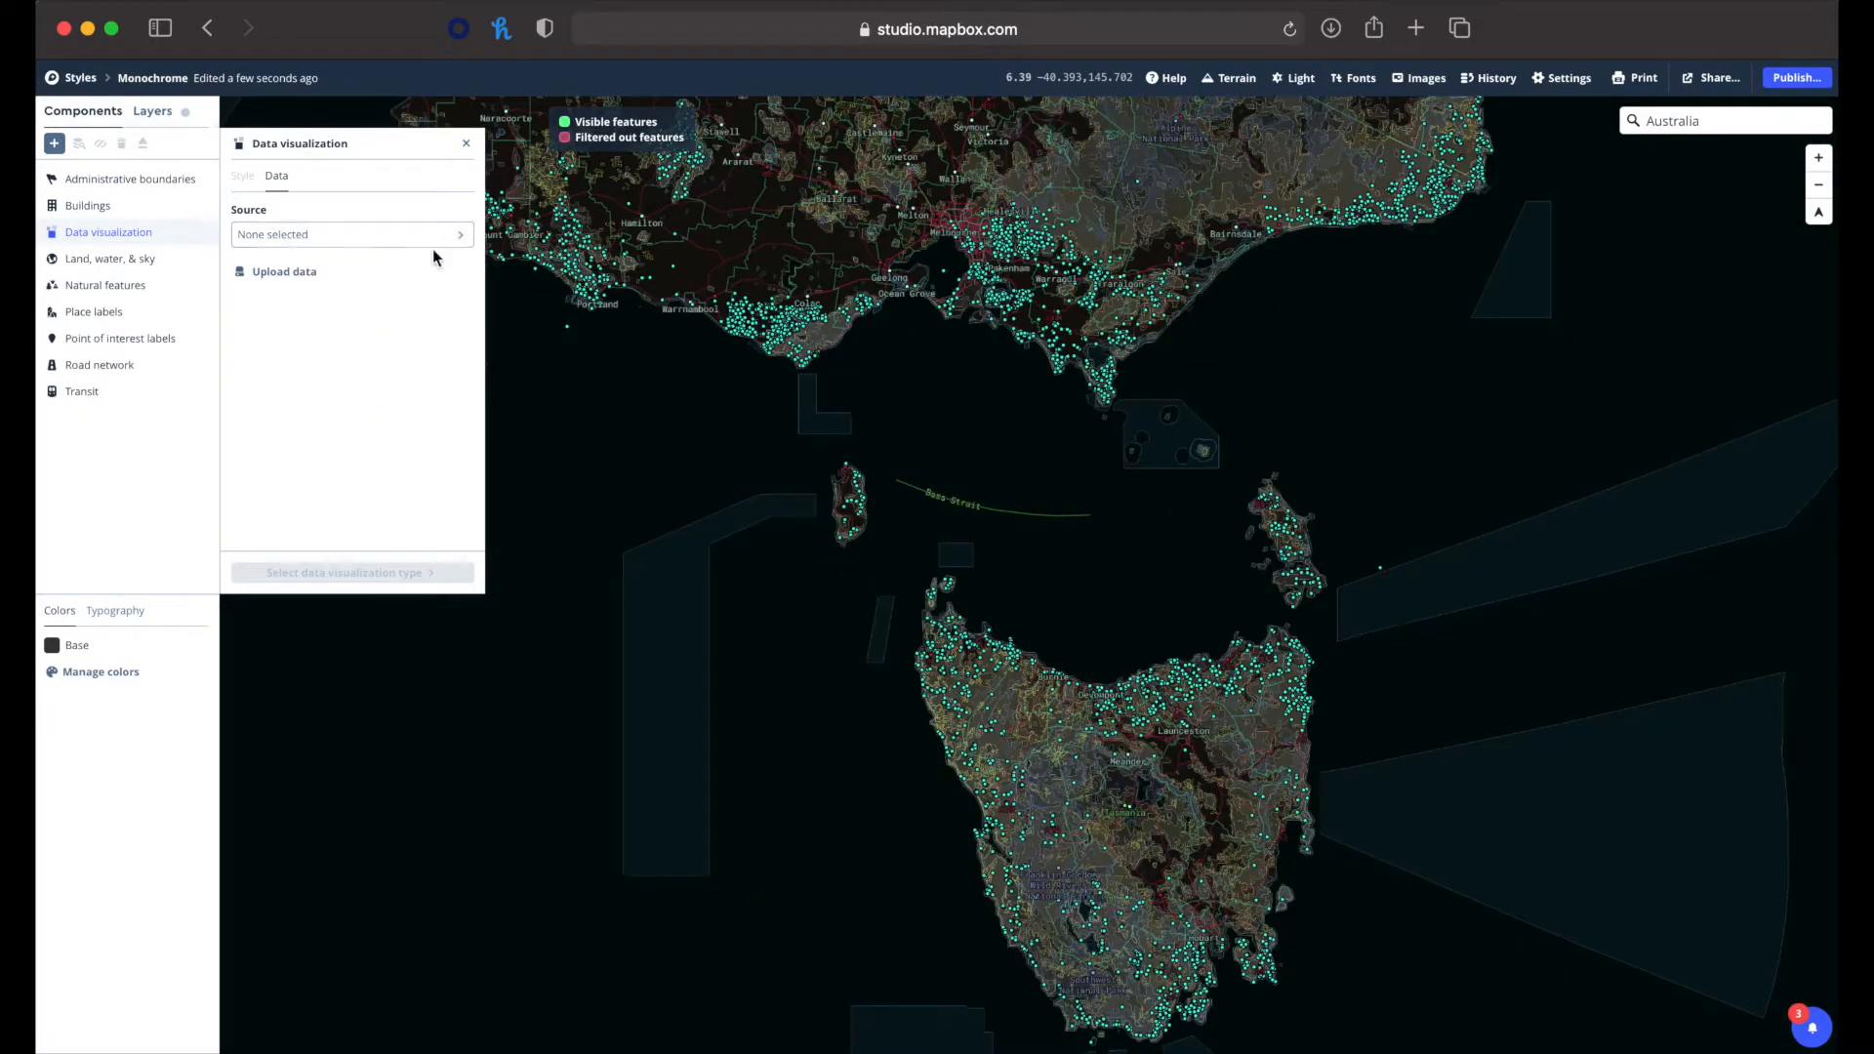
{"action": "left_click", "coordinate": [436, 239]}
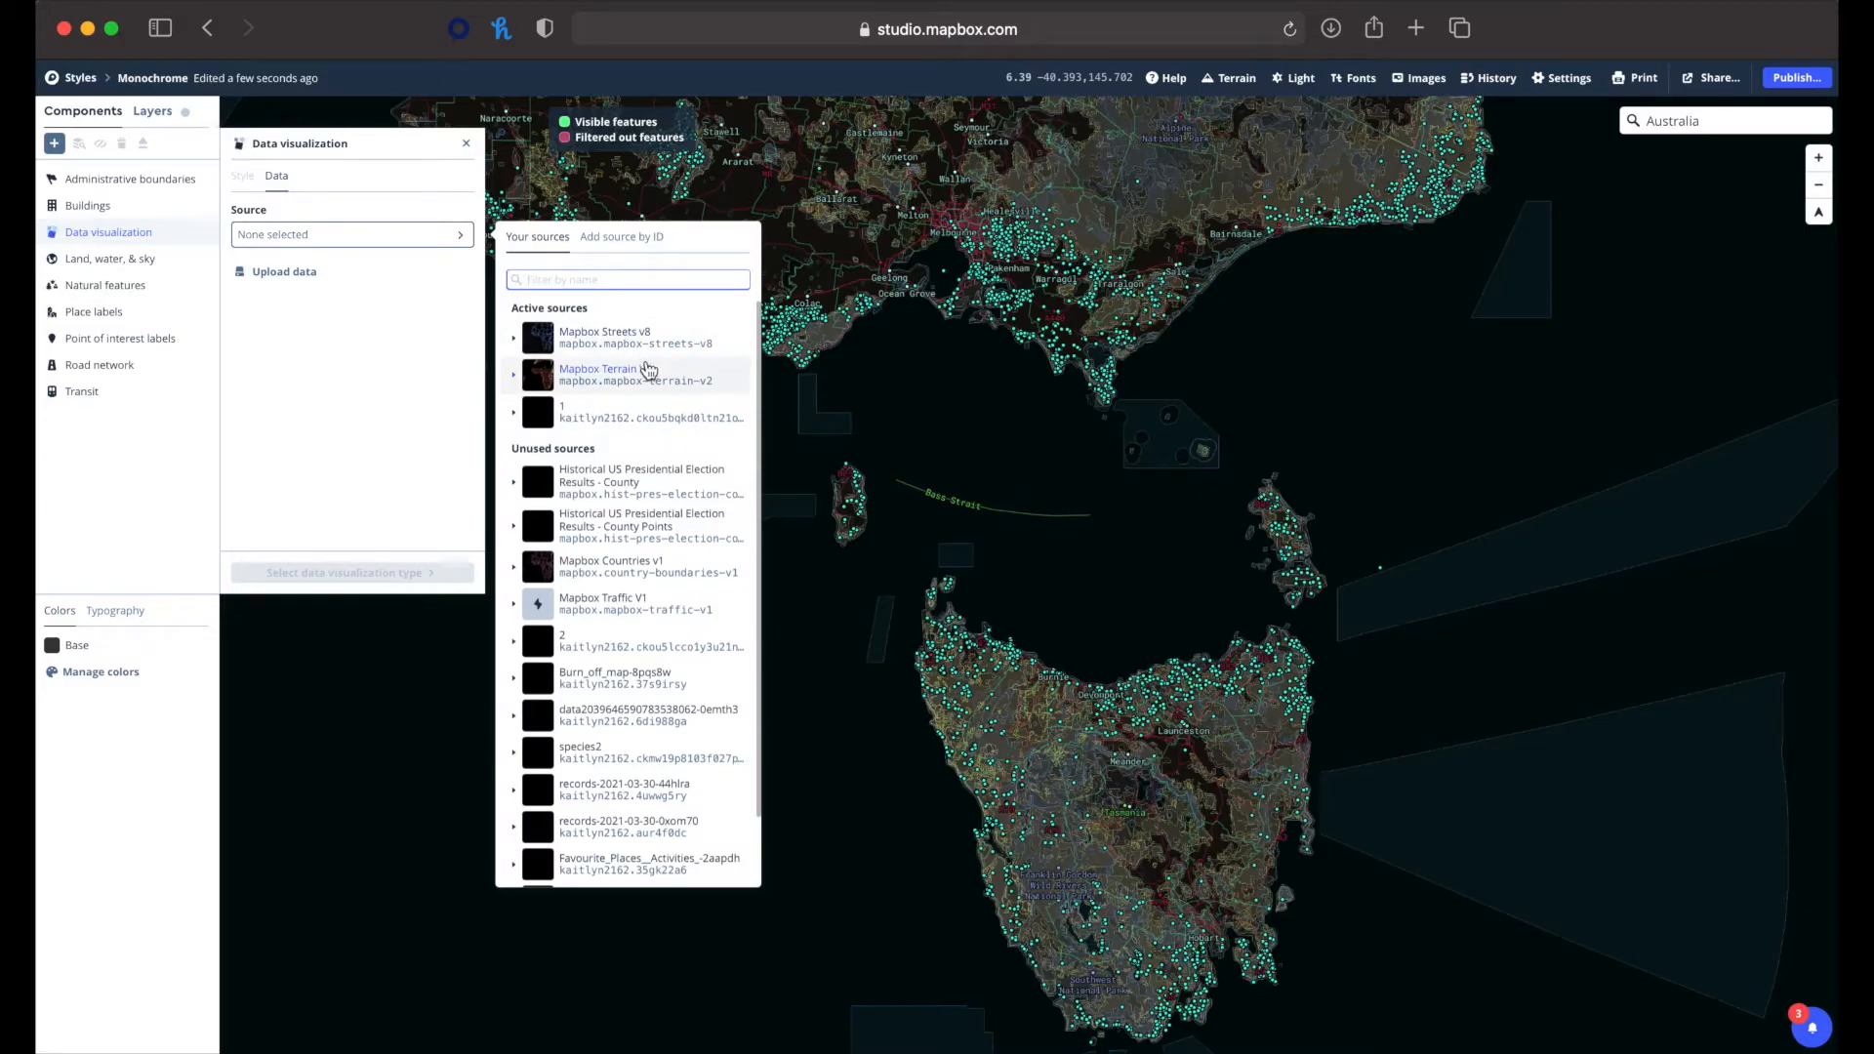
{"action": "left_click", "coordinate": [627, 656]}
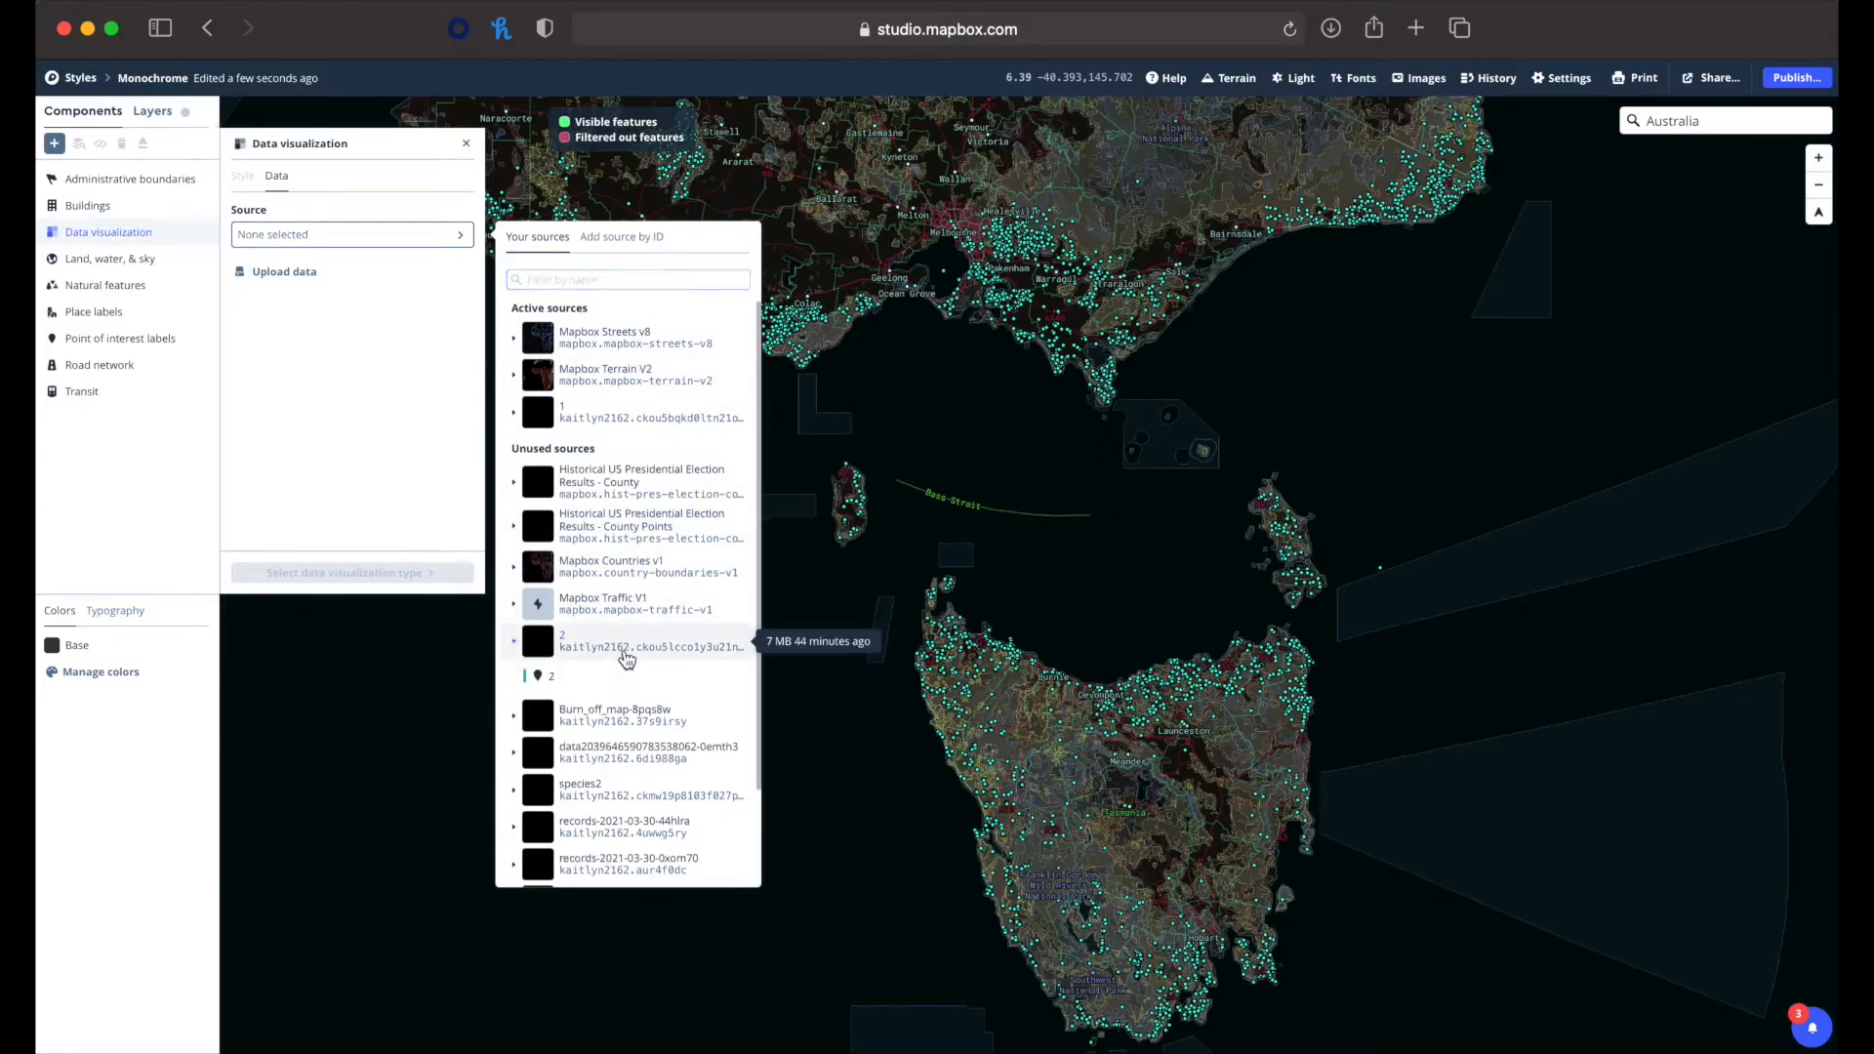
{"action": "left_click", "coordinate": [623, 676]}
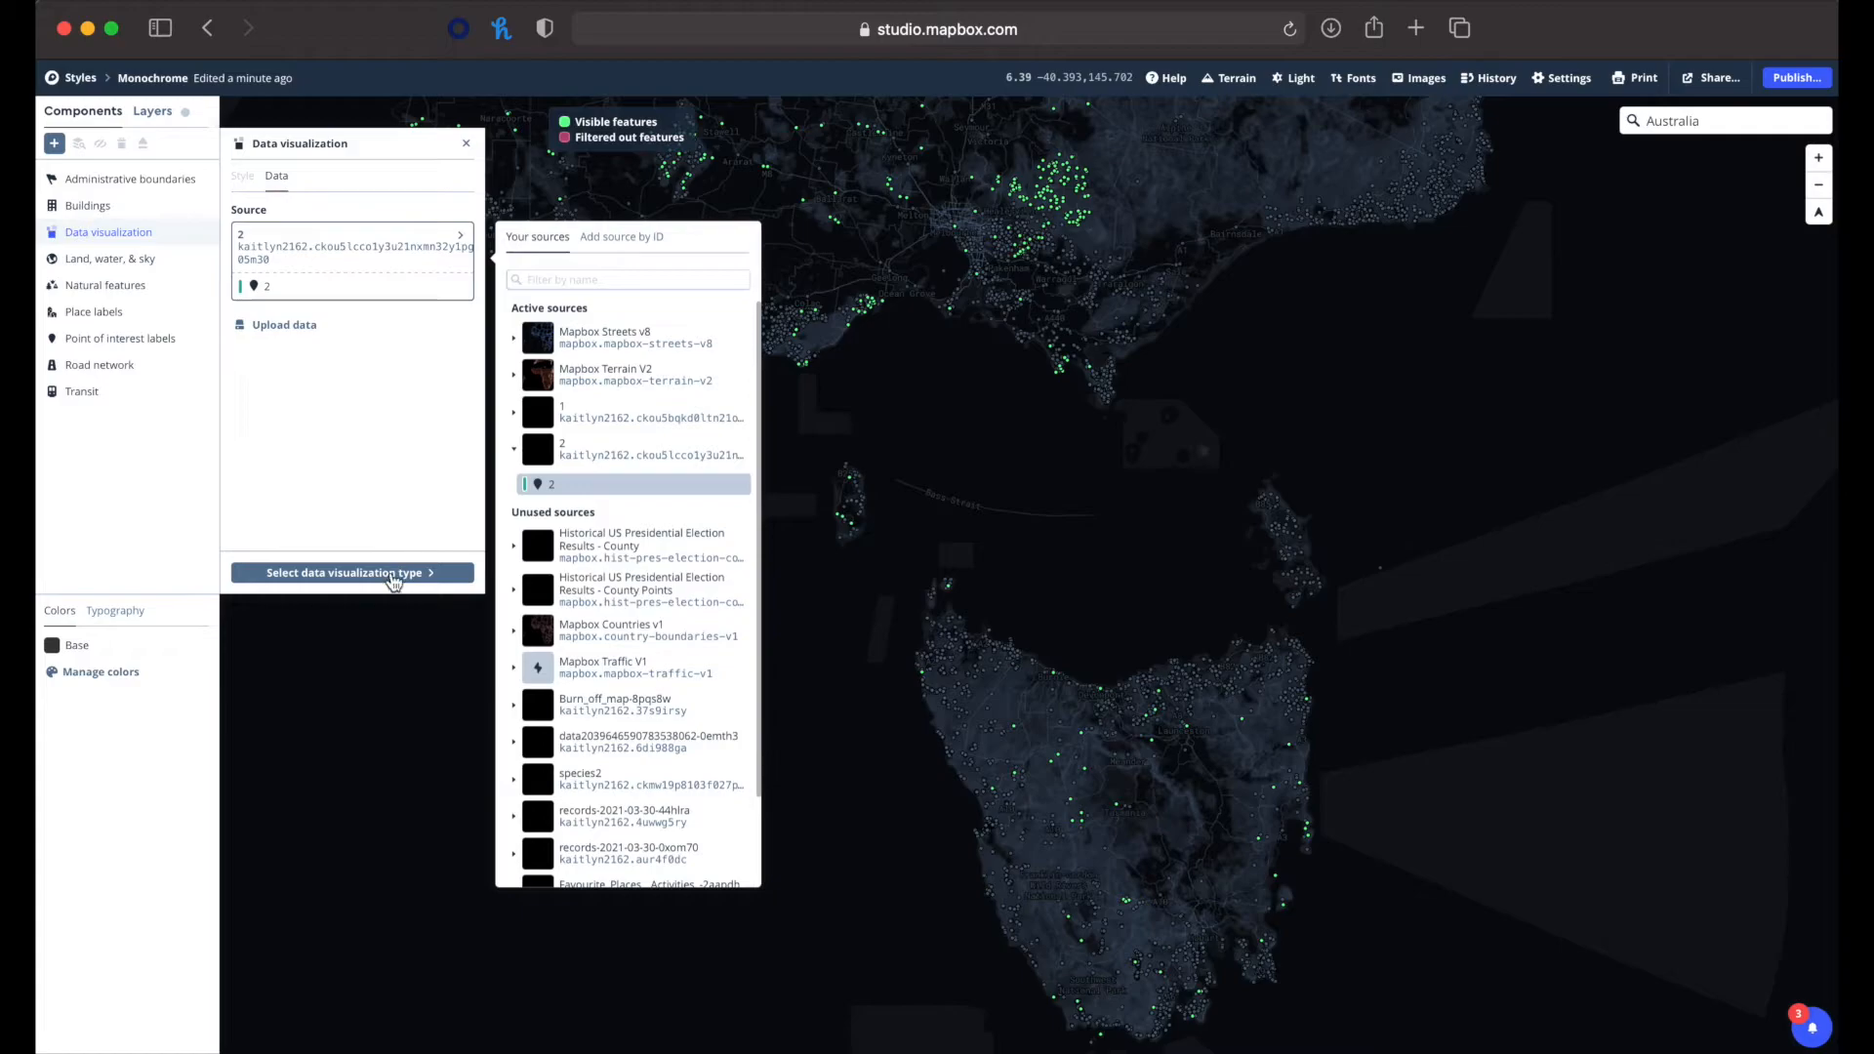
{"action": "left_click", "coordinate": [400, 577]}
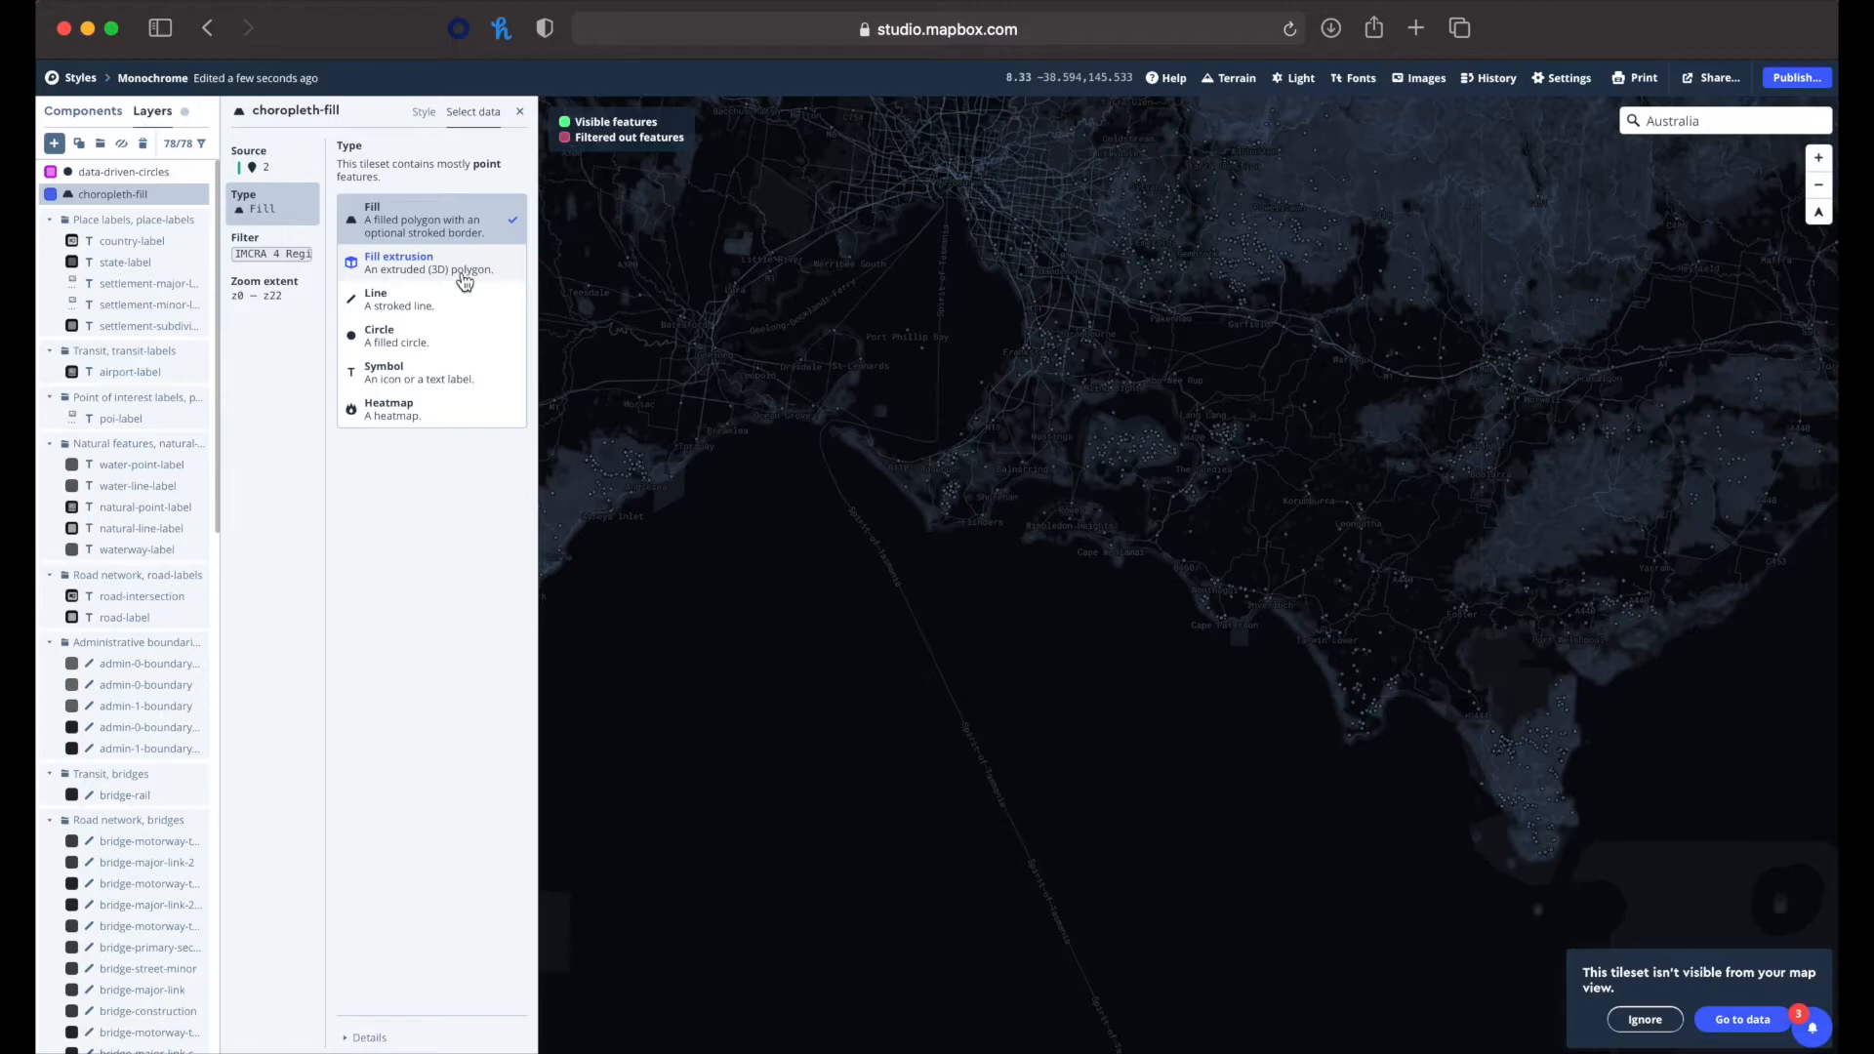
- Change the choropleth-fill layer's type to Heatmap, accept the loss of styling, and view the heatmap over southeastern Australia
{"action": "left_click", "coordinate": [454, 411]}
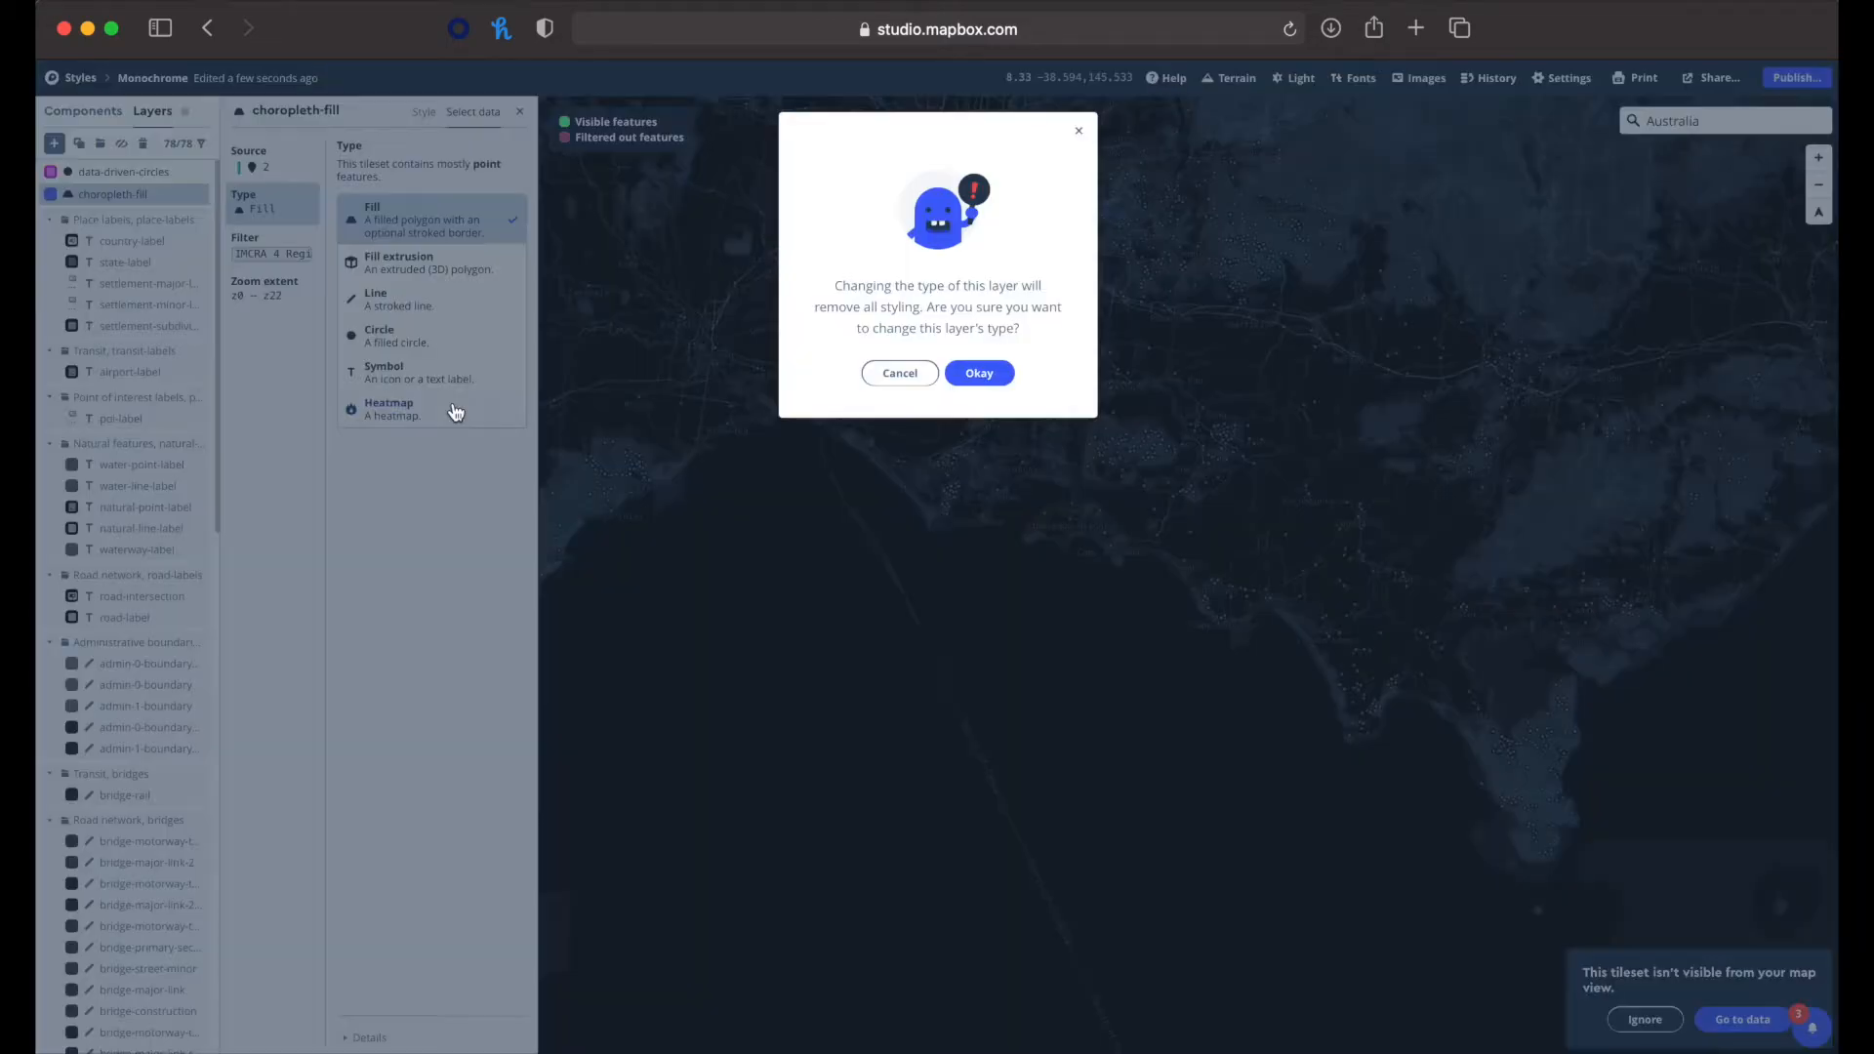
{"action": "left_click", "coordinate": [980, 371]}
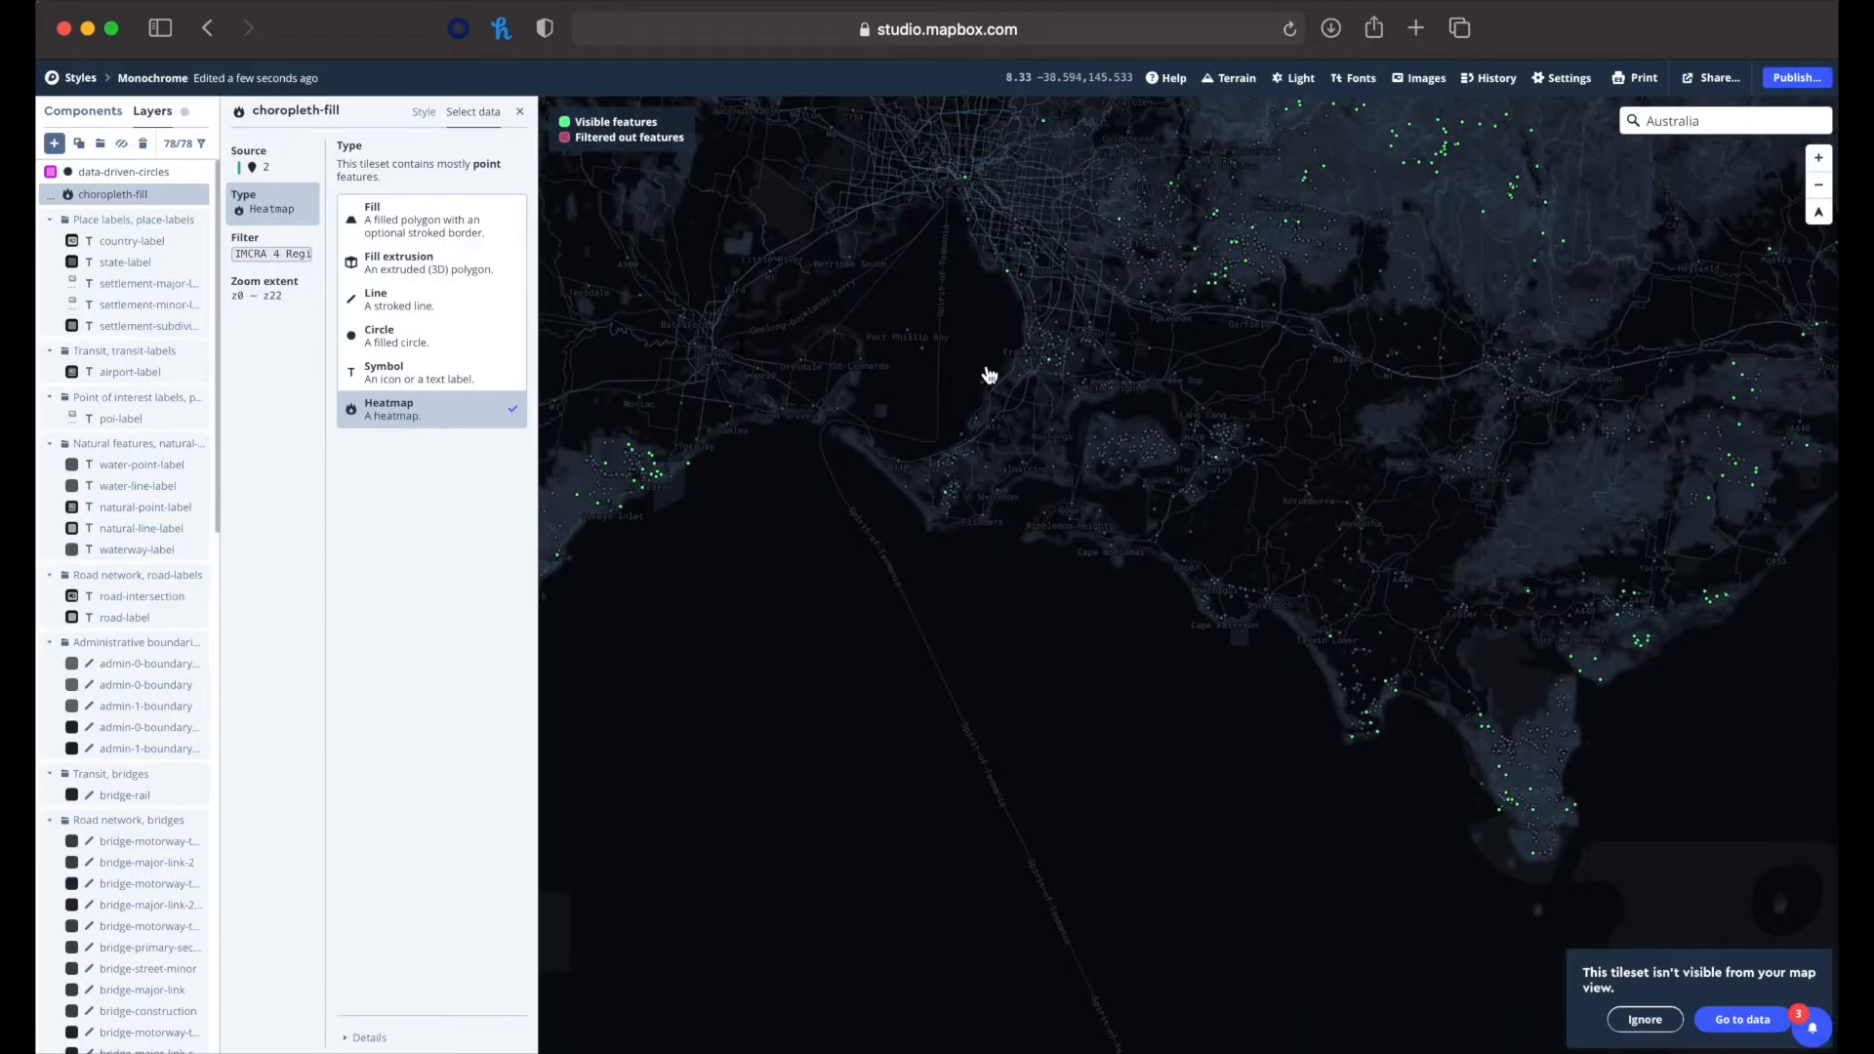
{"action": "left_click", "coordinate": [889, 745]}
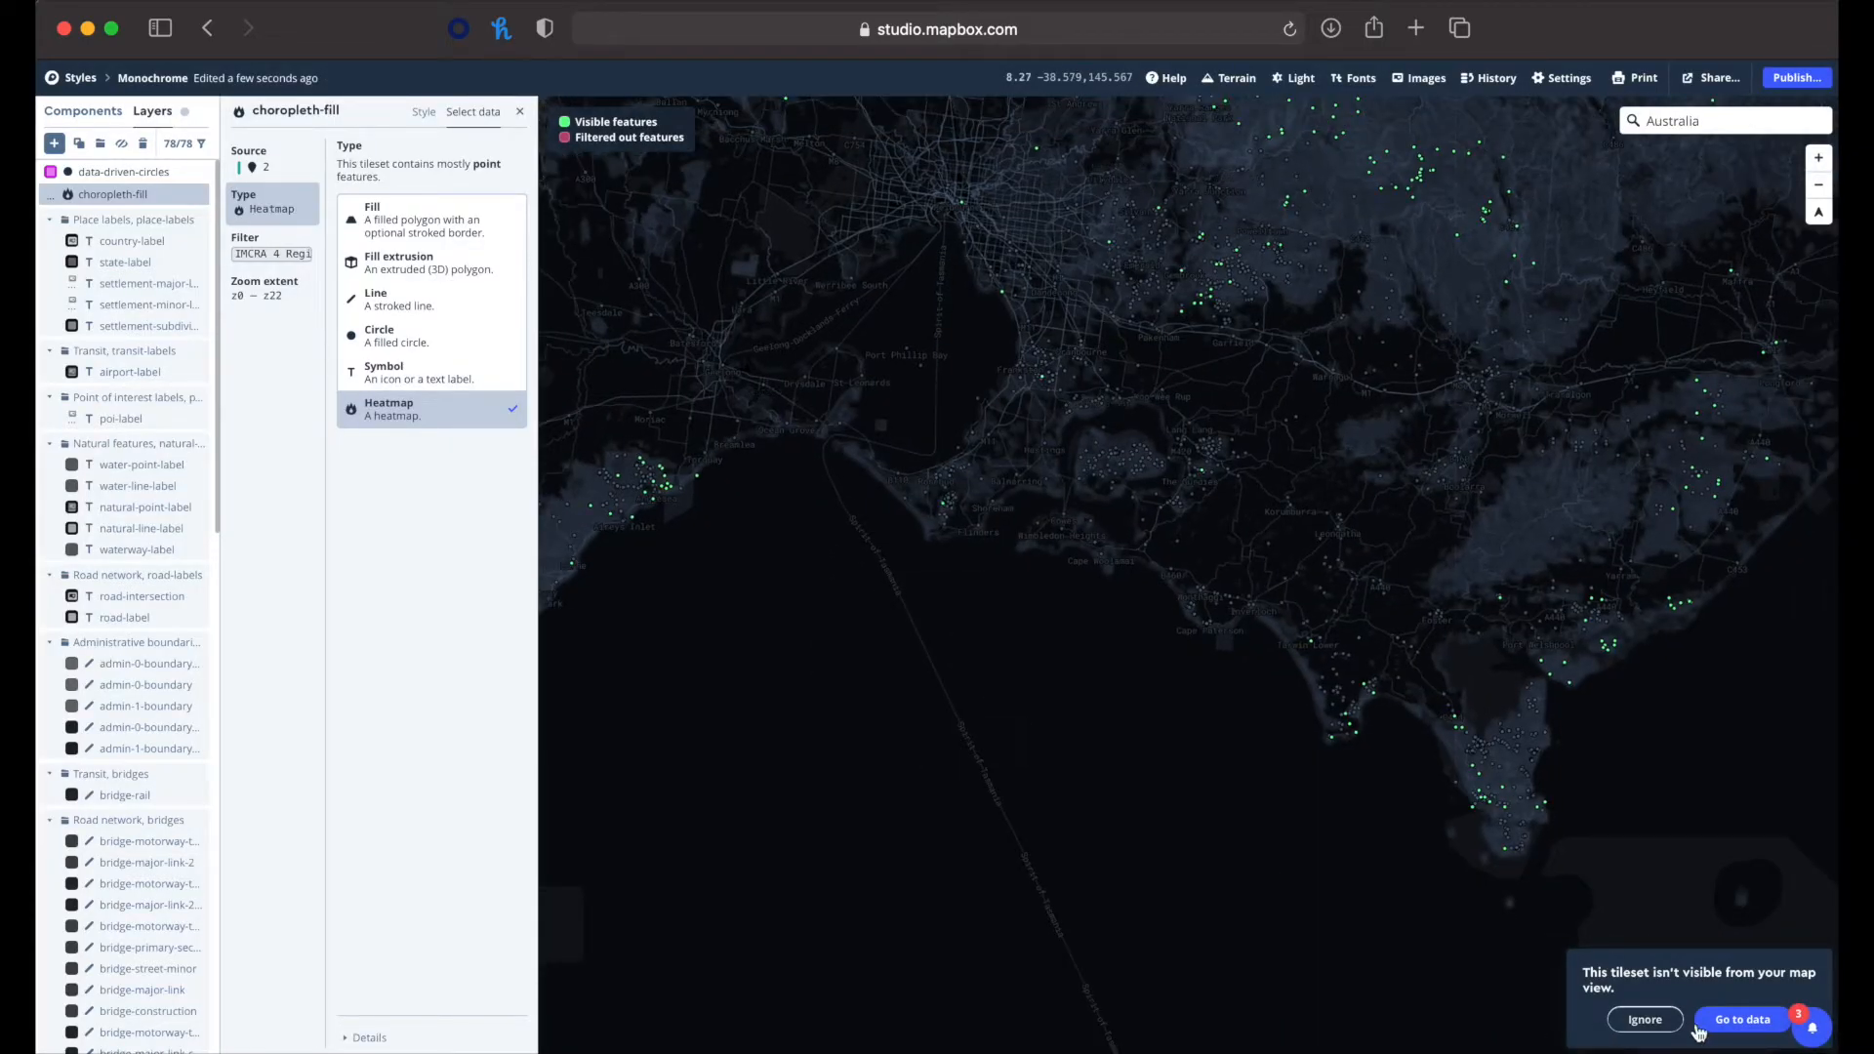
{"action": "left_click", "coordinate": [1725, 1026]}
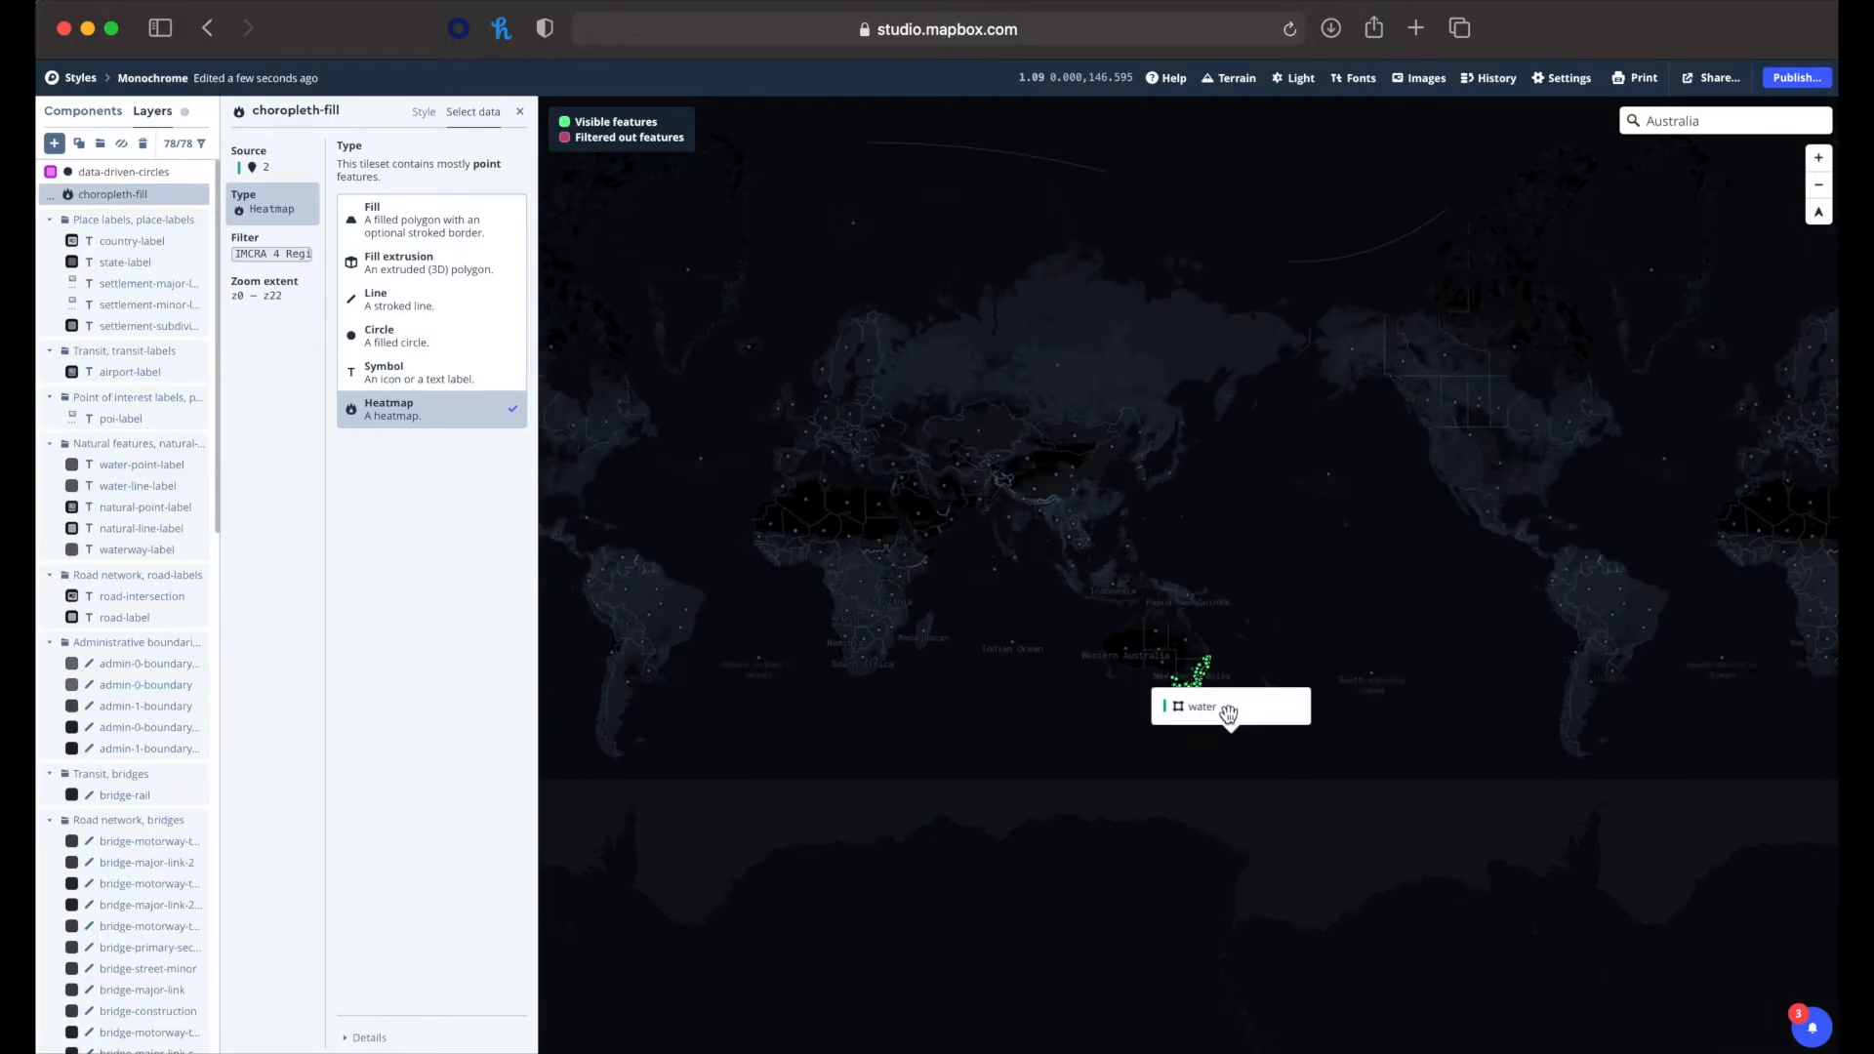
{"action": "scroll", "coordinate": [1198, 685], "scroll_direction": "up", "scroll_amount": 5}
{"action": "scroll", "coordinate": [1205, 690], "scroll_direction": "up", "scroll_amount": 8}
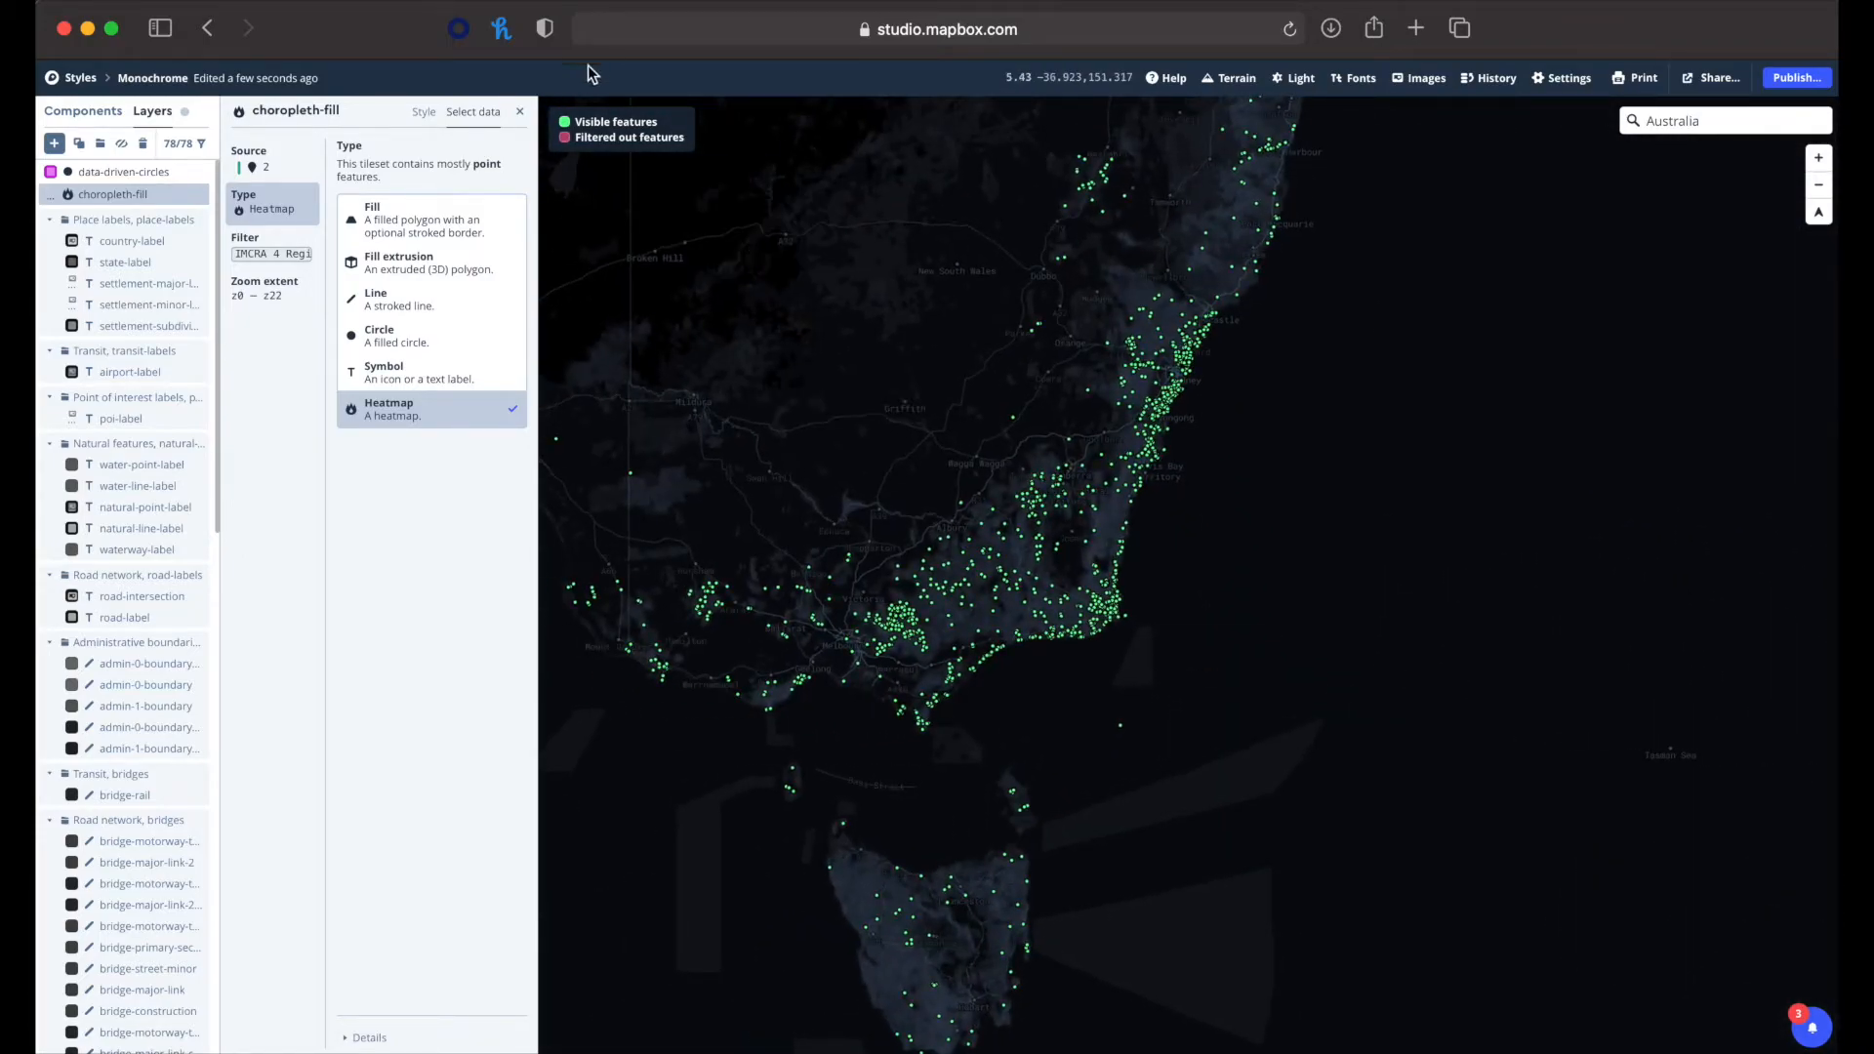
{"action": "left_click", "coordinate": [426, 112]}
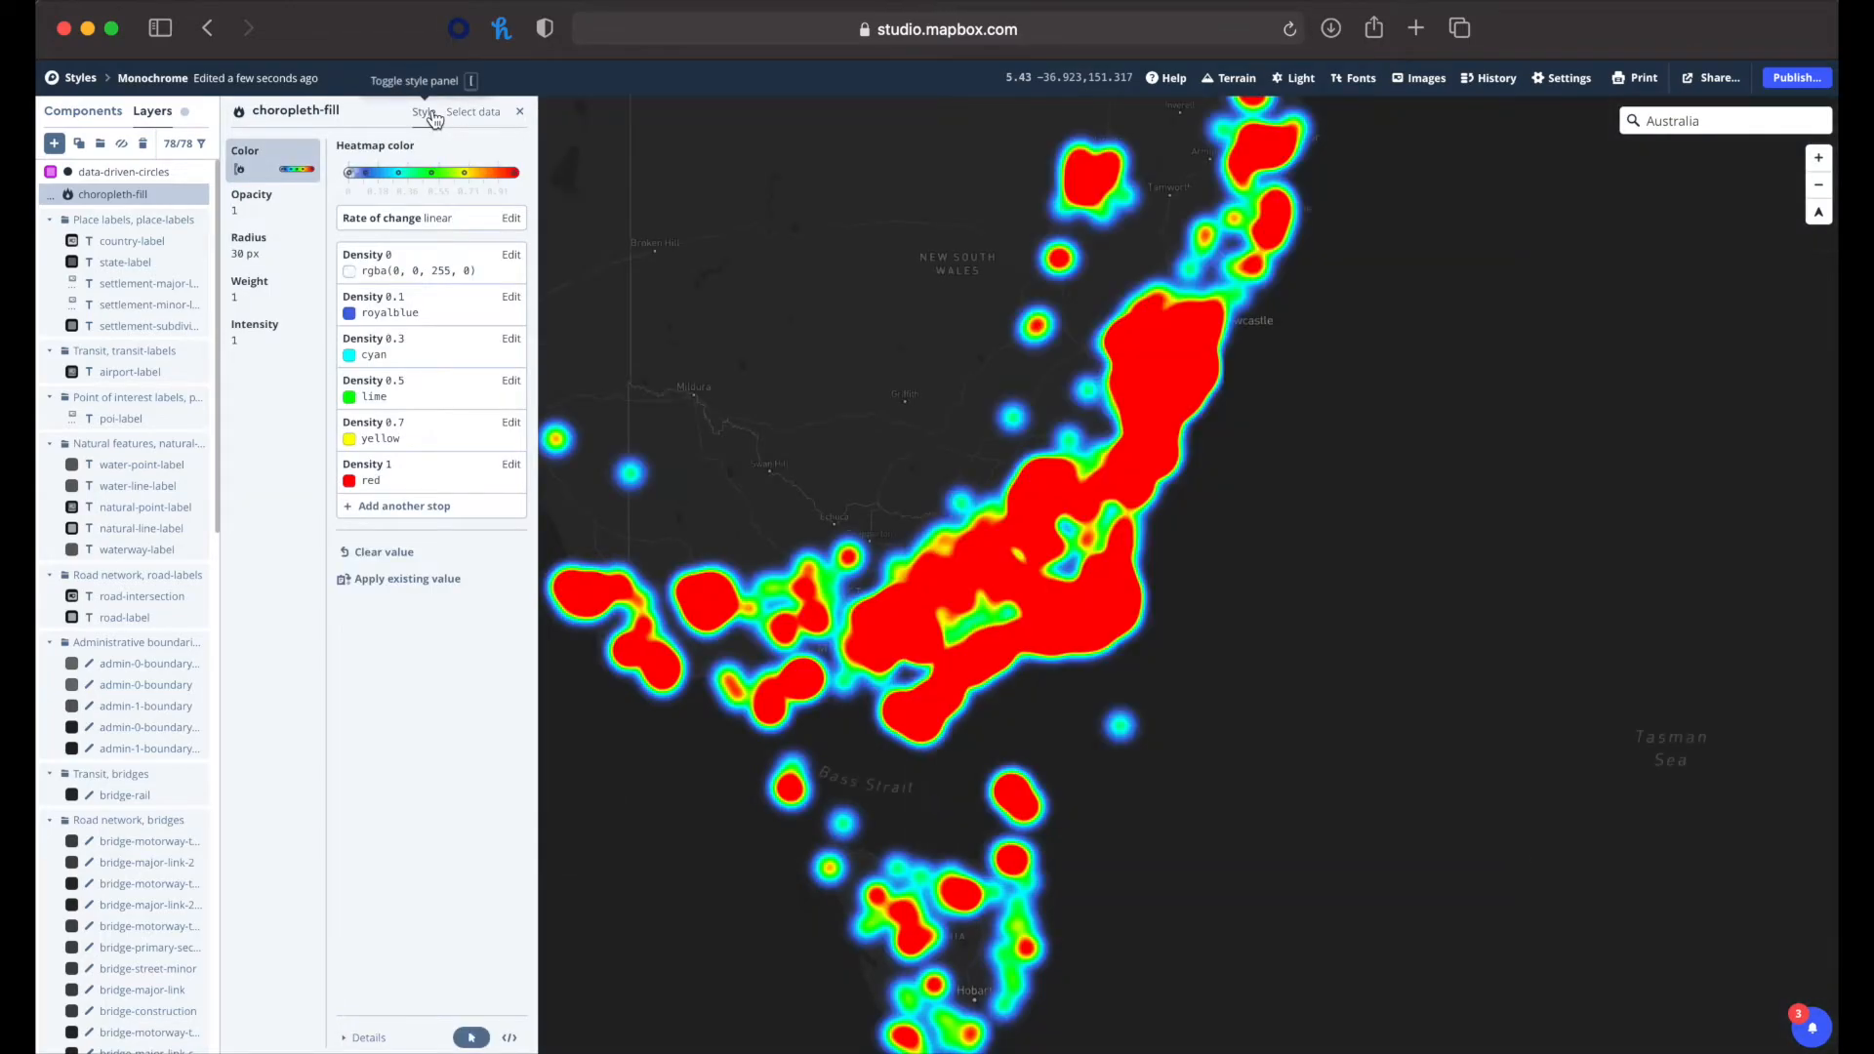
{"action": "scroll", "coordinate": [1238, 422], "scroll_direction": "down", "scroll_amount": 2}
{"action": "scroll", "coordinate": [1237, 422], "scroll_direction": "down", "scroll_amount": 2}
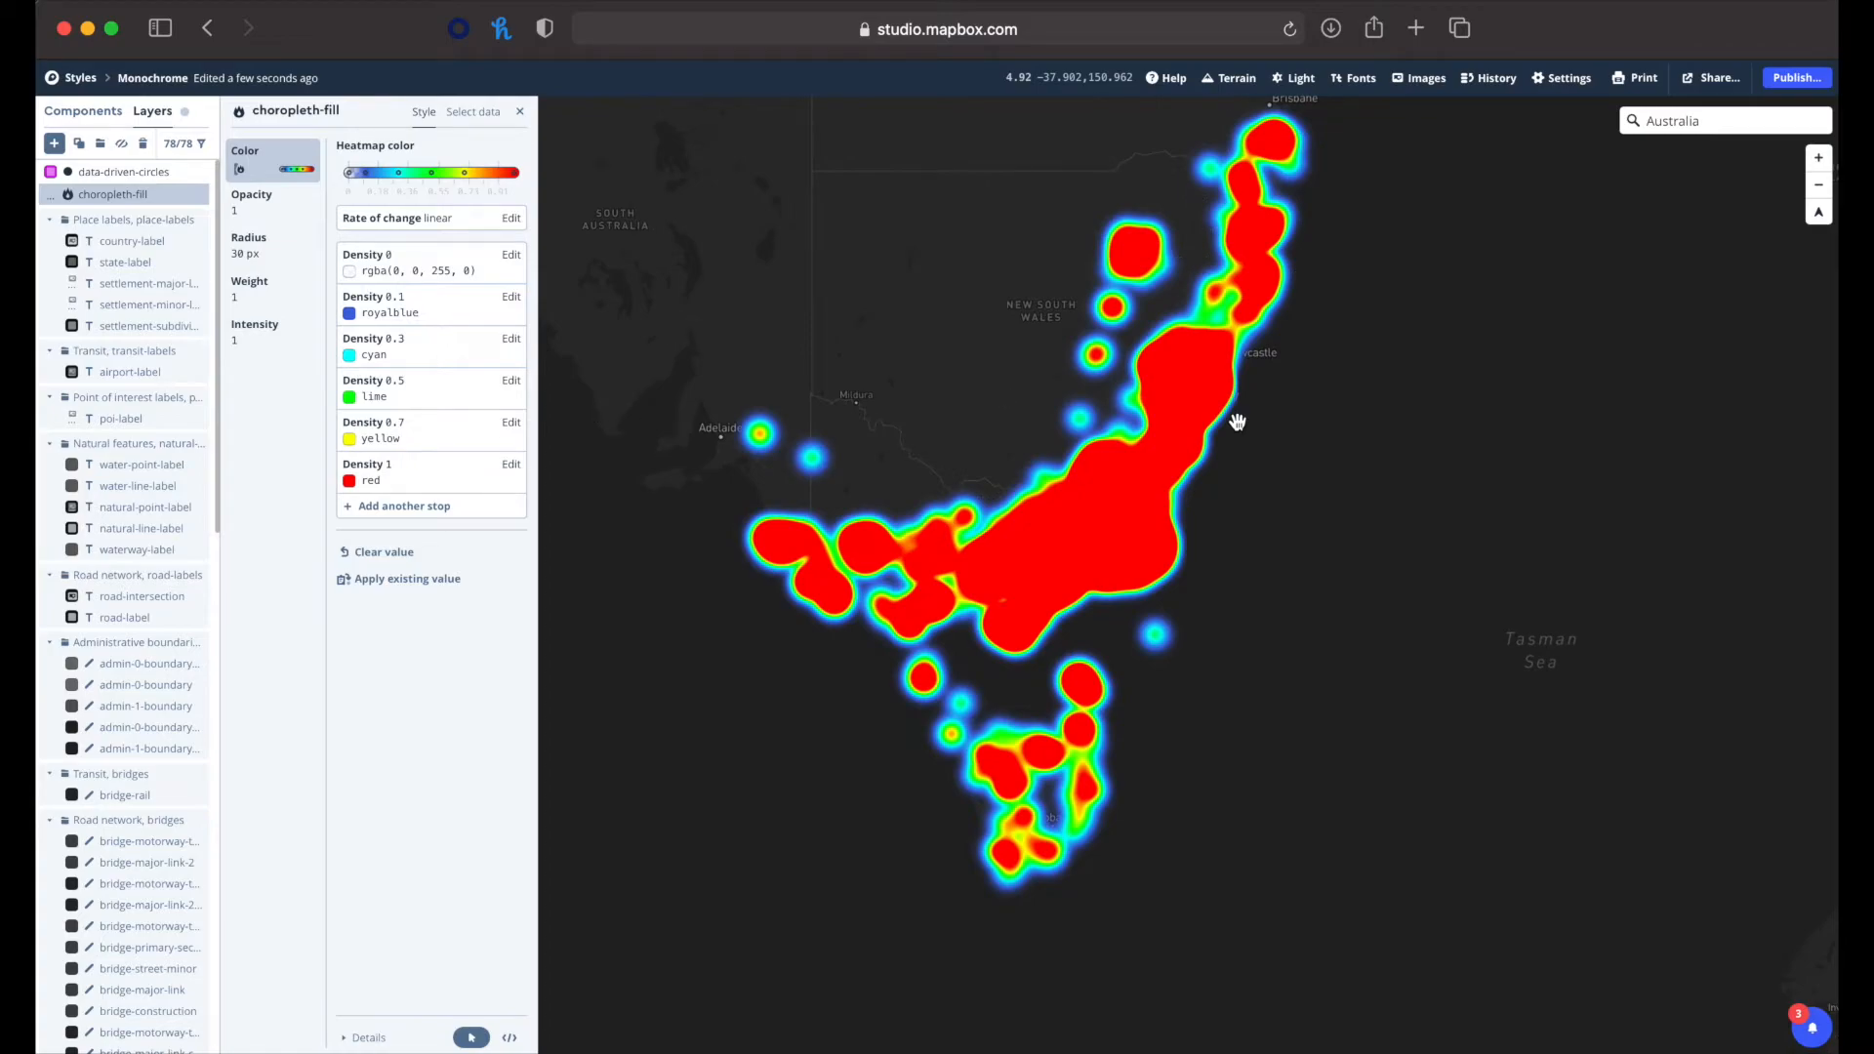
{"action": "scroll", "coordinate": [1238, 421], "scroll_direction": "down", "scroll_amount": 1}
{"action": "scroll", "coordinate": [1237, 422], "scroll_direction": "down", "scroll_amount": 1}
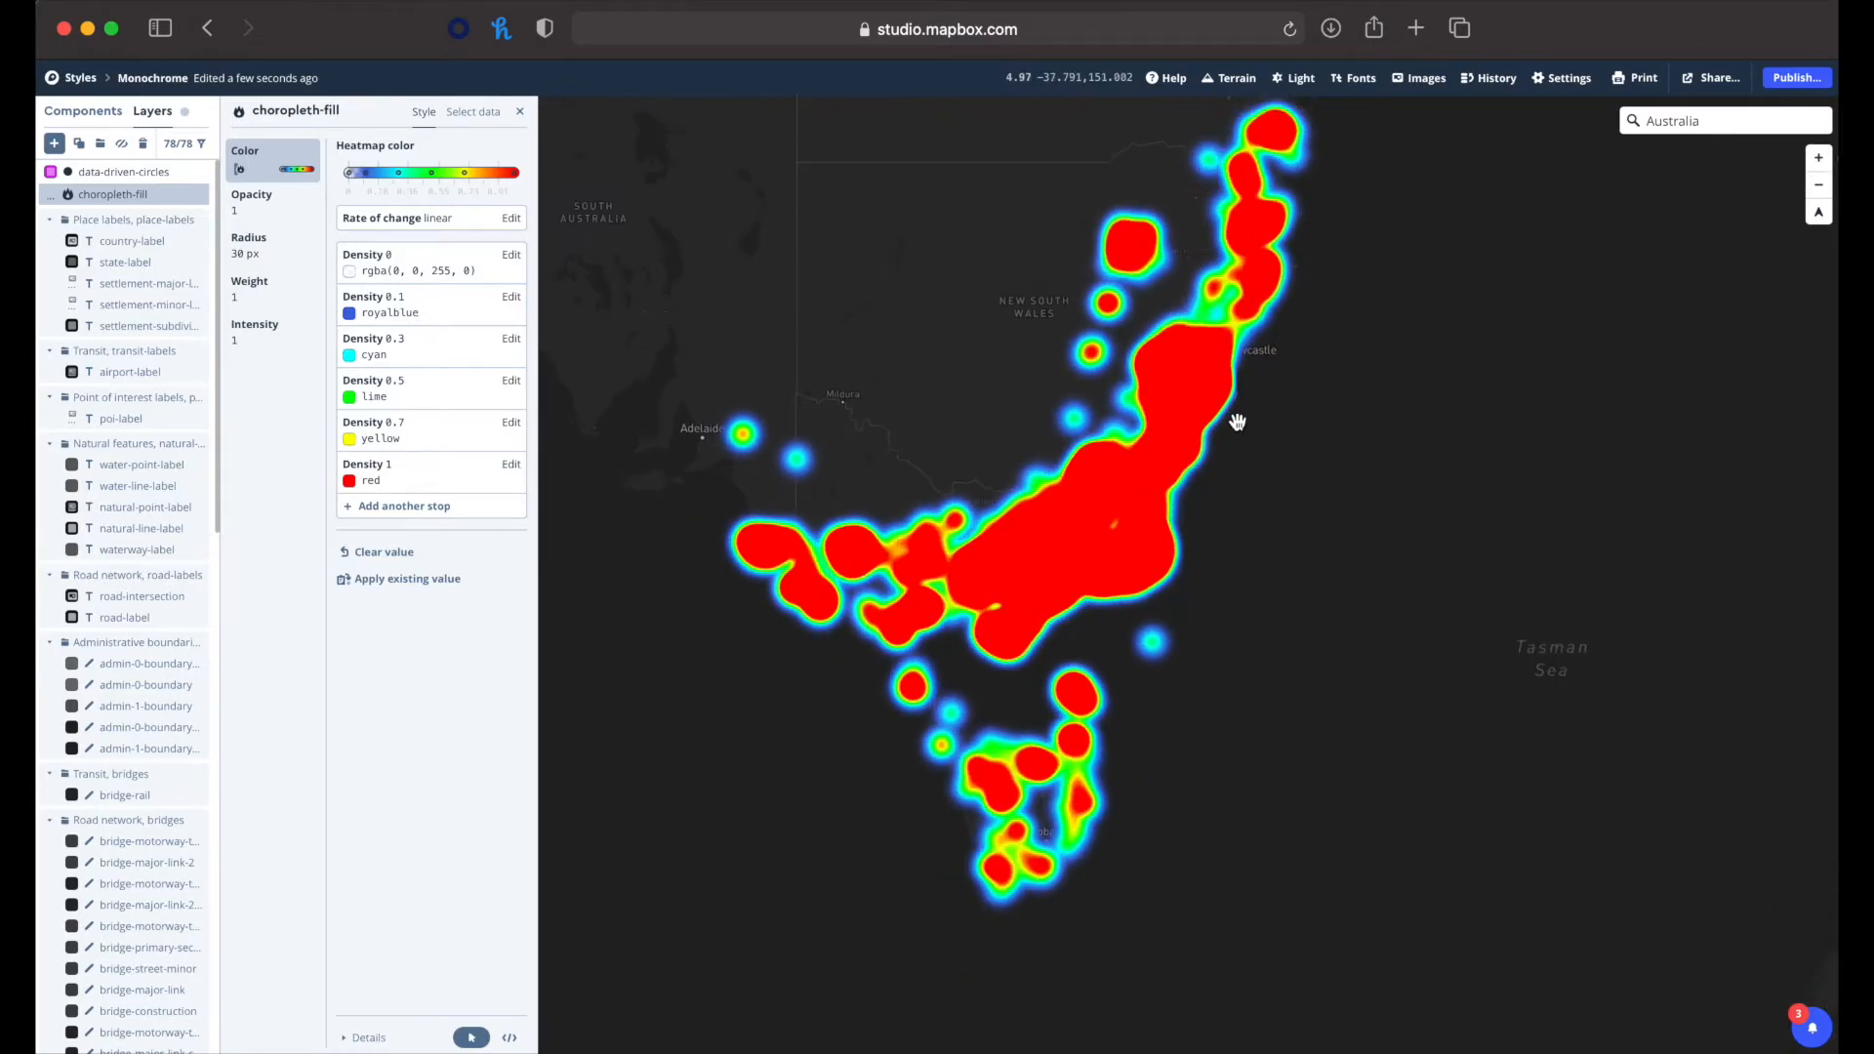
- Change the choropleth-fill layer's type from Heatmap to Circle
{"action": "left_click", "coordinate": [488, 114]}
{"action": "left_click", "coordinate": [289, 207]}
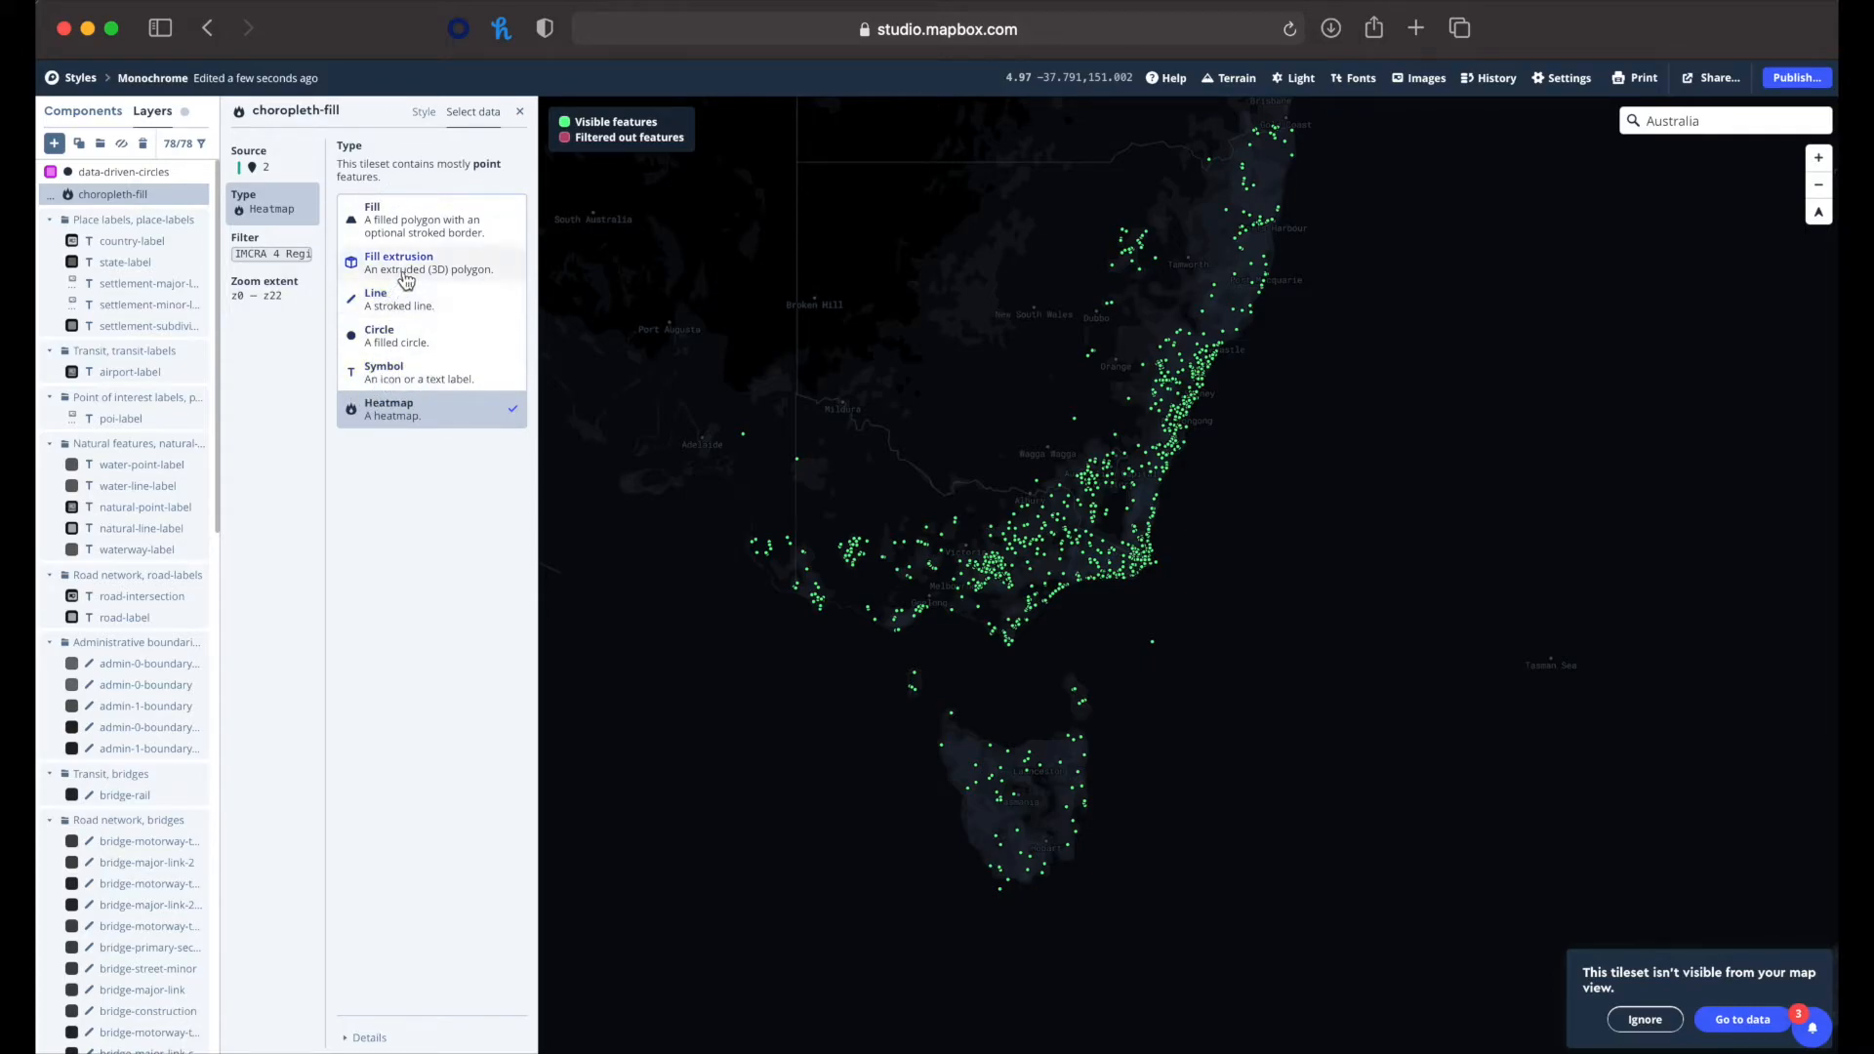
{"action": "left_click", "coordinate": [413, 339]}
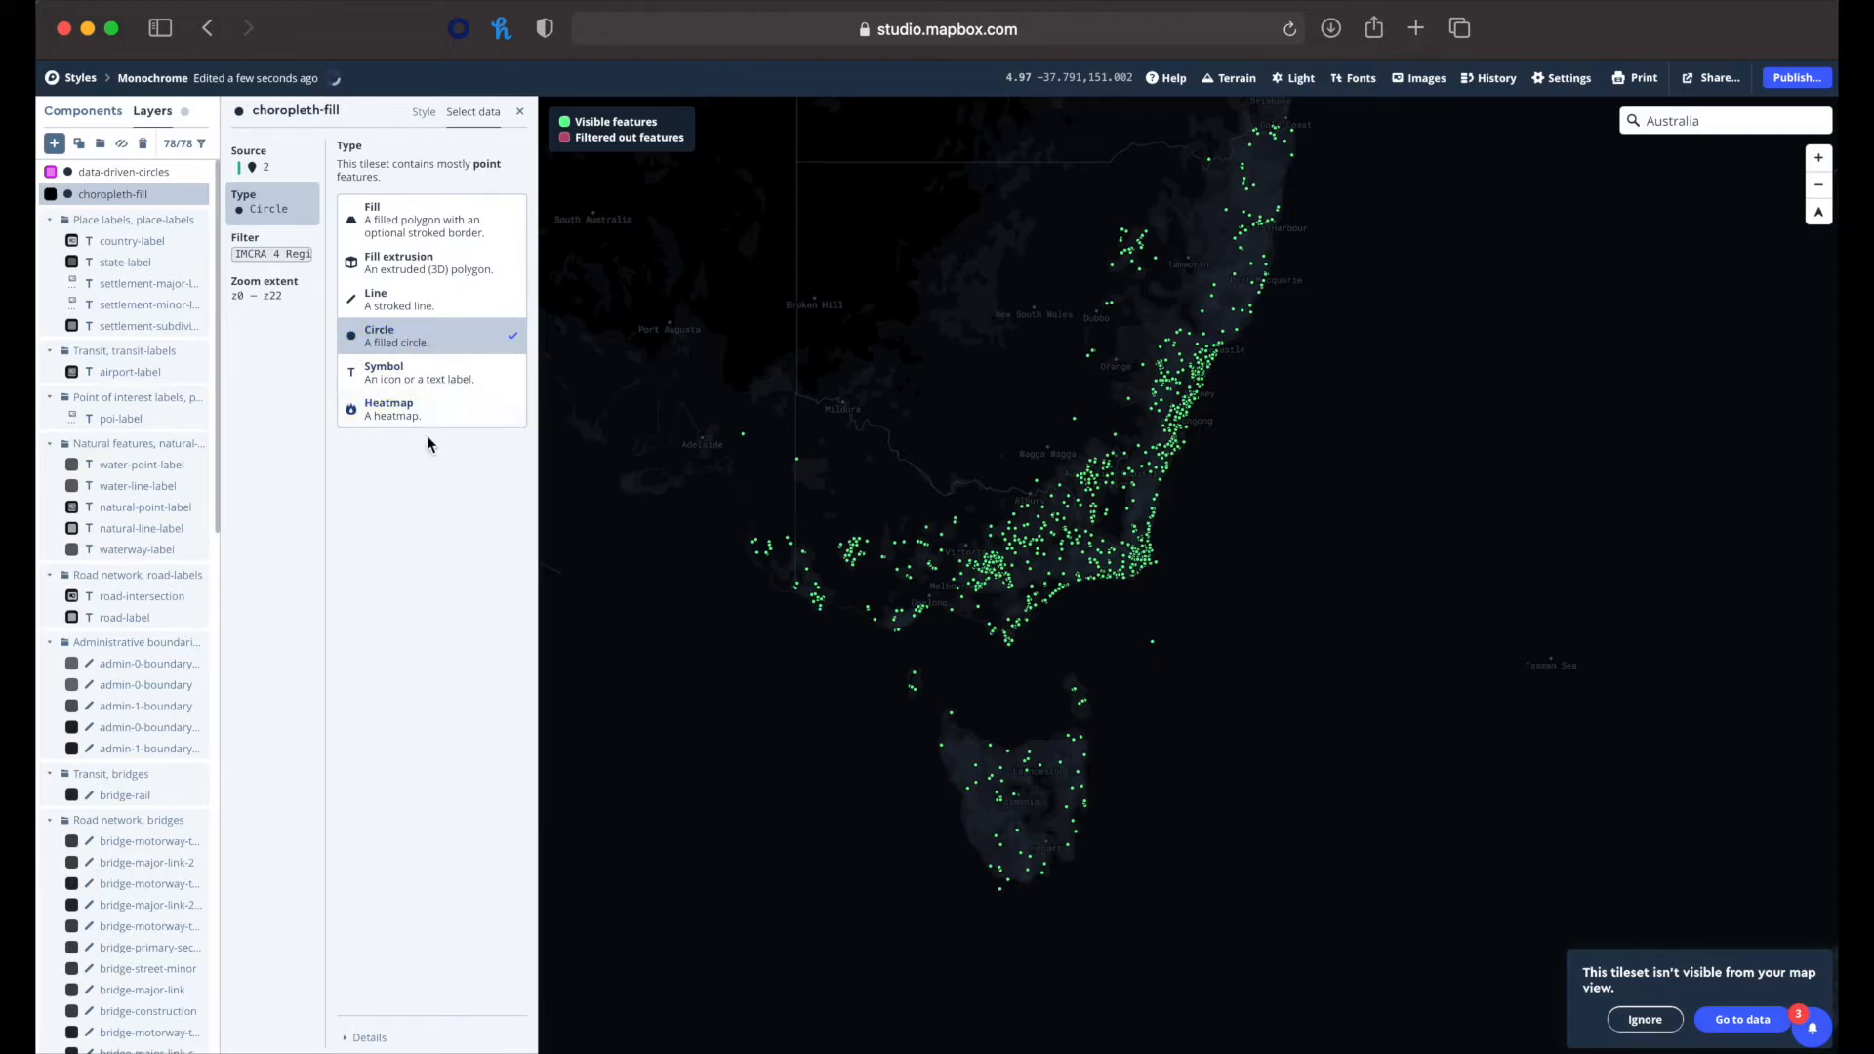
- Compare the choropleth-fill layer's circles with the data-driven circles across Victoria and New South Wales at several zoom levels
{"action": "scroll", "coordinate": [857, 518], "scroll_direction": "up", "scroll_amount": 4}
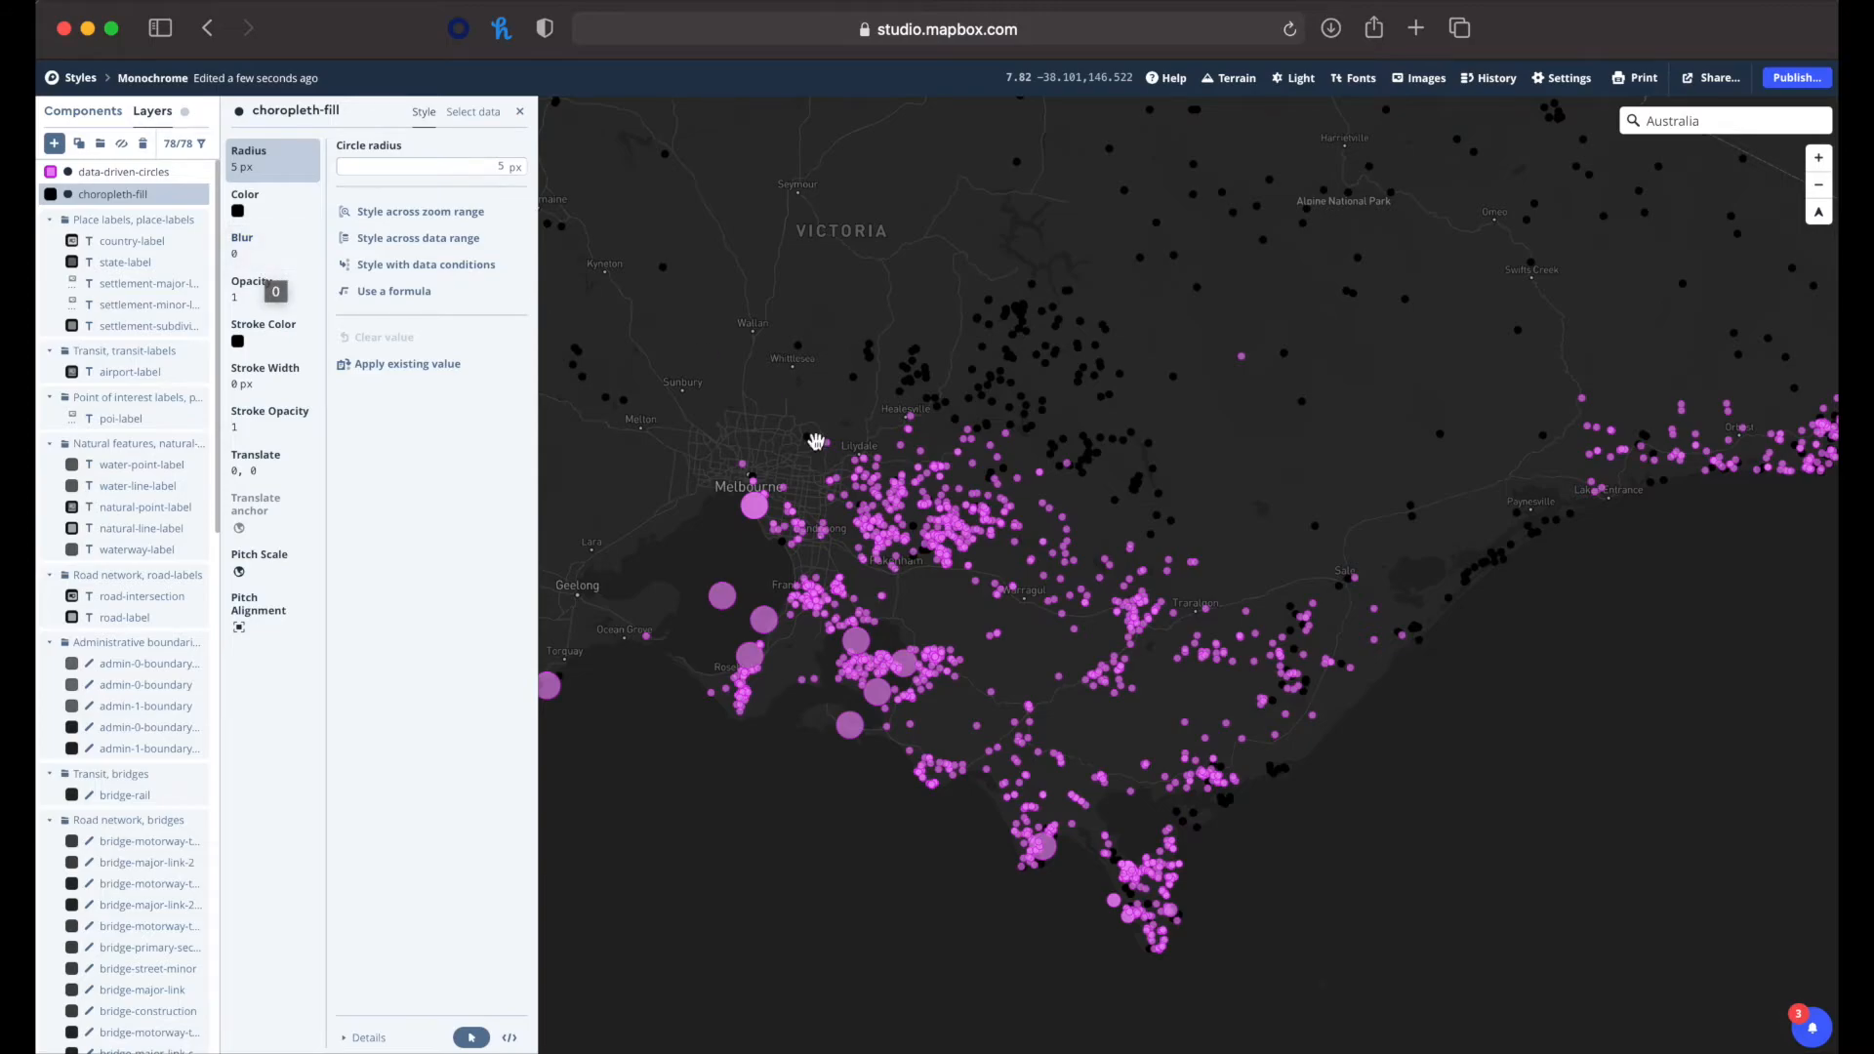
{"action": "scroll", "coordinate": [1071, 711], "scroll_direction": "down", "scroll_amount": 5}
{"action": "scroll", "coordinate": [1070, 711], "scroll_direction": "up", "scroll_amount": 3}
{"action": "scroll", "coordinate": [1070, 712], "scroll_direction": "down", "scroll_amount": 3}
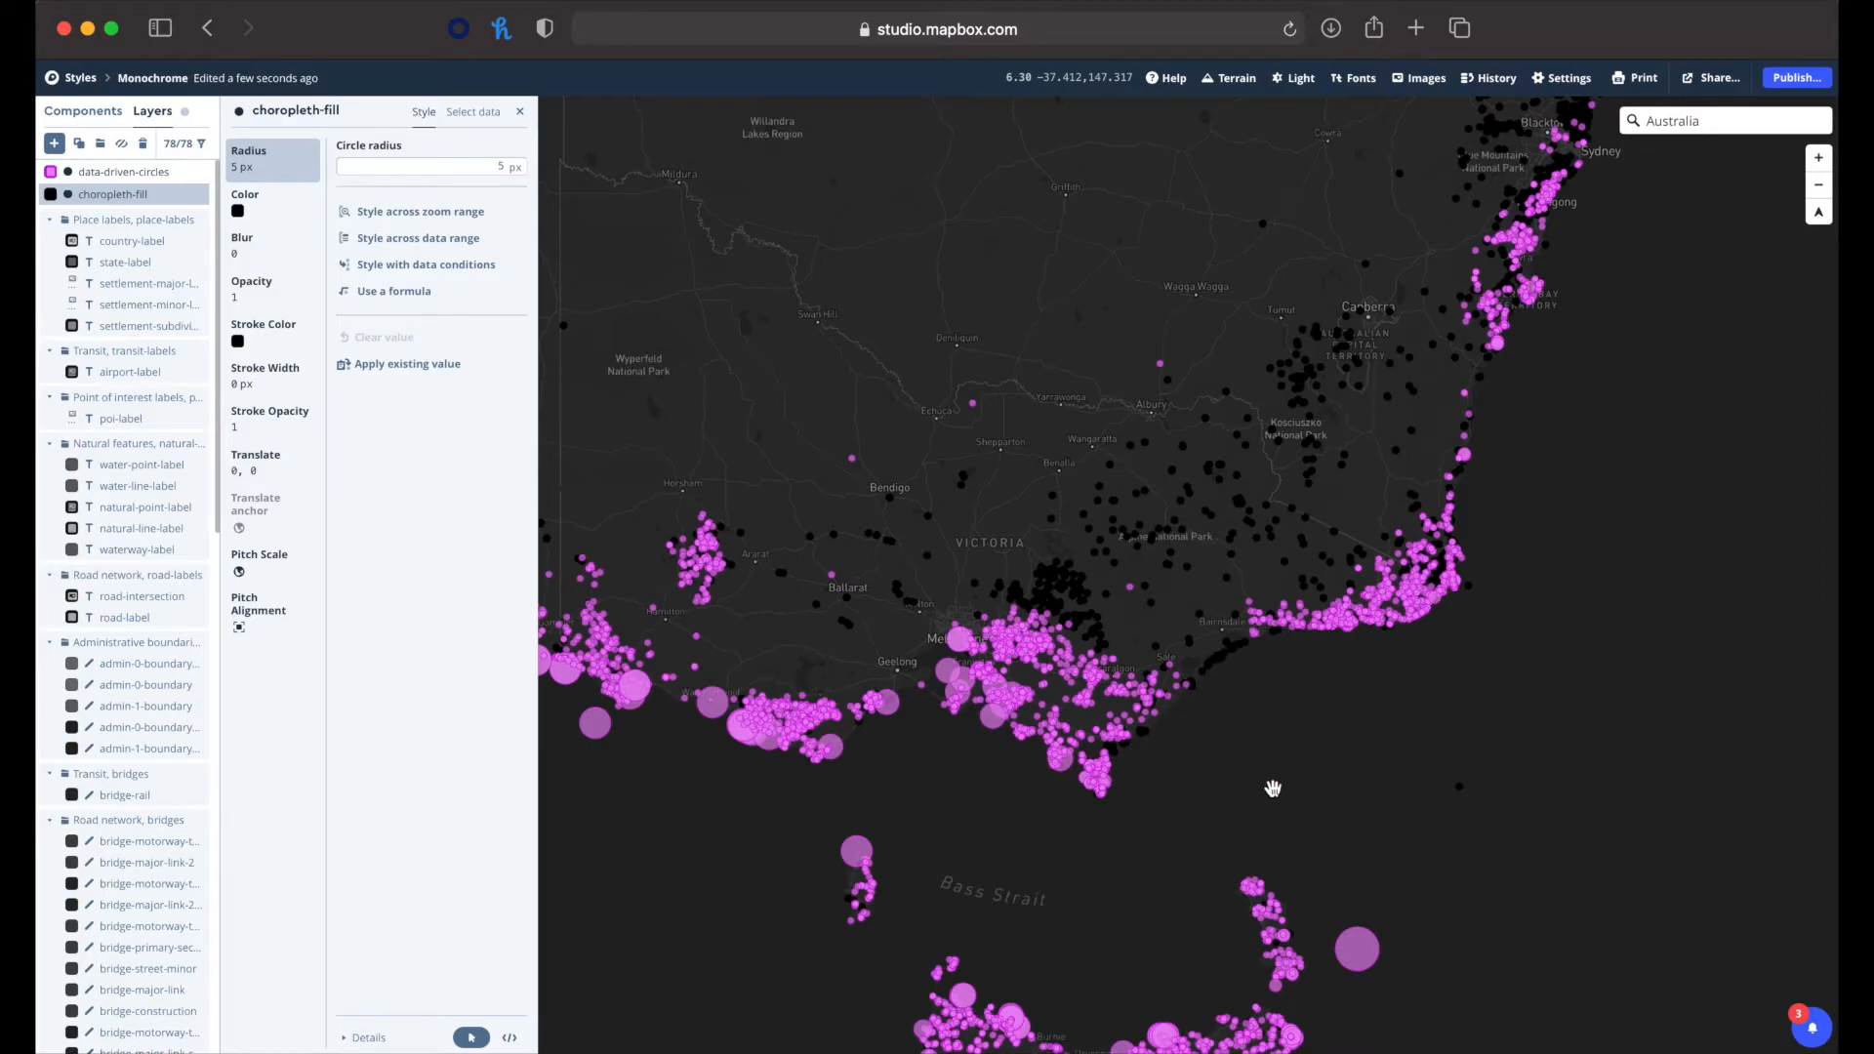
{"action": "scroll", "coordinate": [1184, 646], "scroll_direction": "up", "scroll_amount": 3}
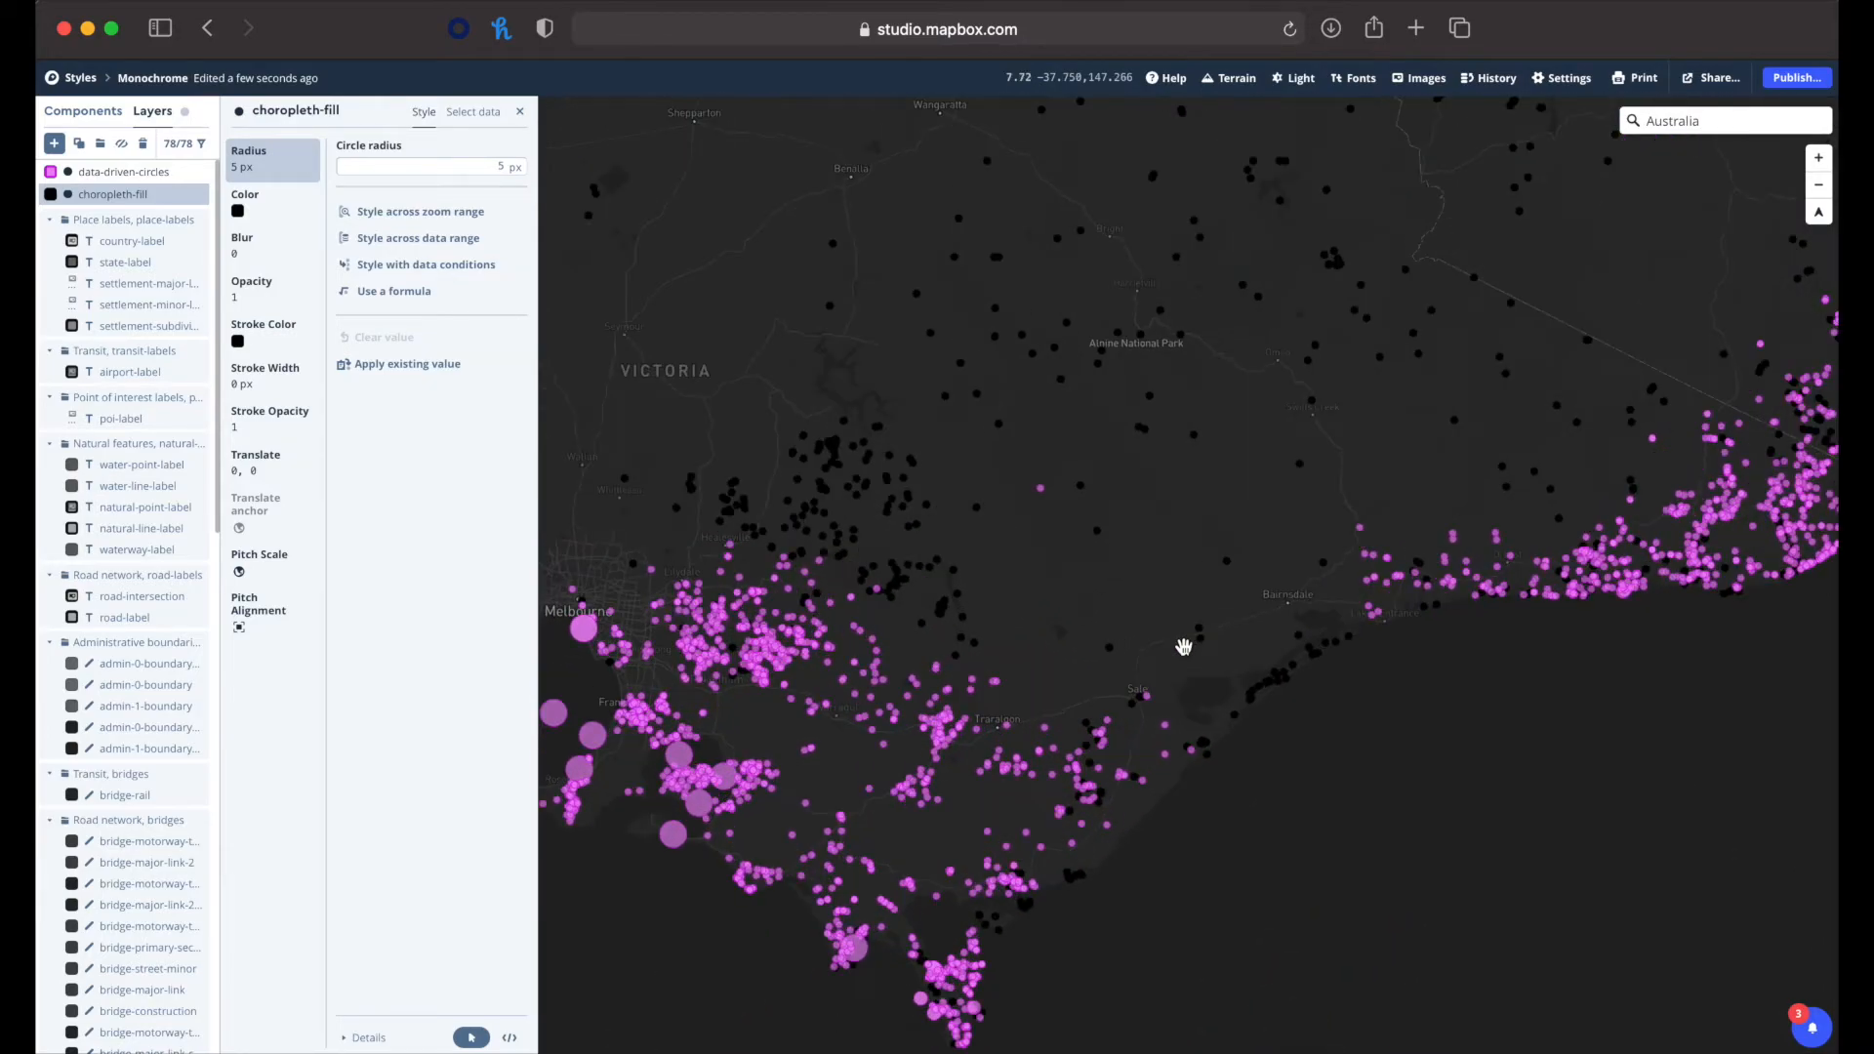
{"action": "scroll", "coordinate": [1184, 646], "scroll_direction": "down", "scroll_amount": 5}
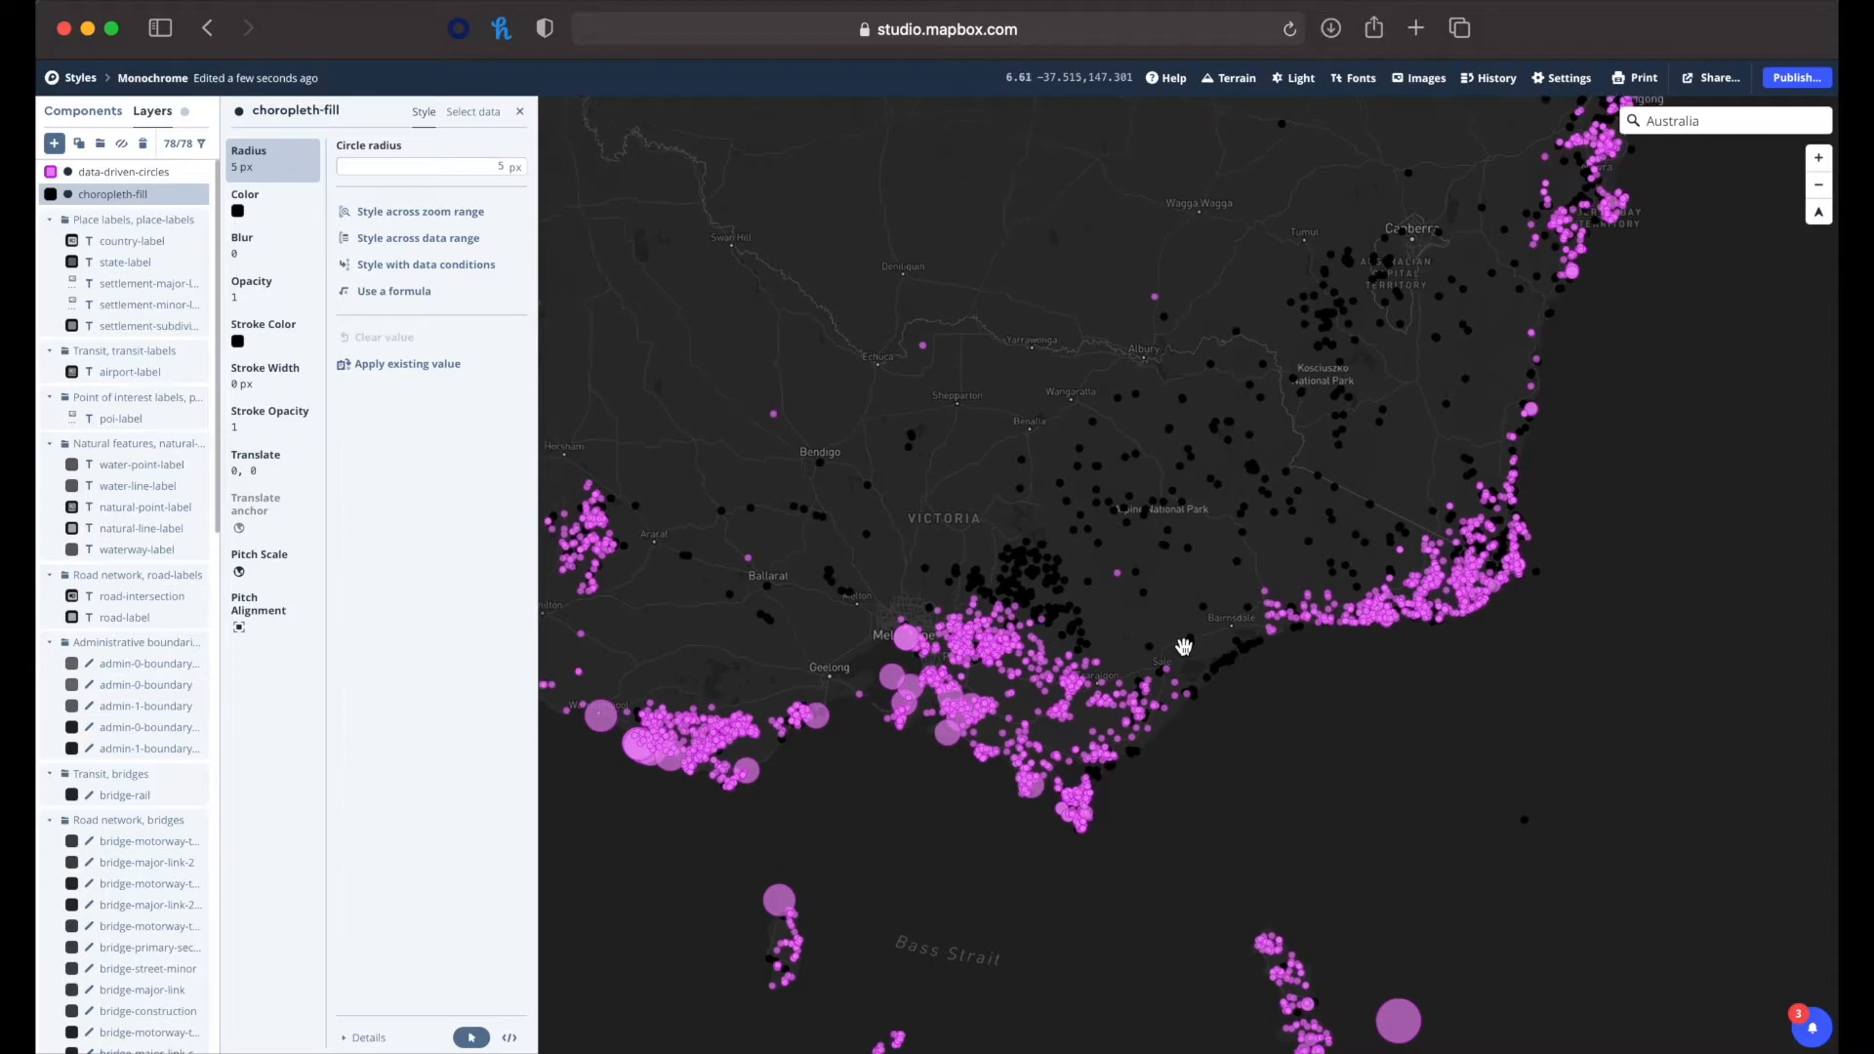
{"action": "scroll", "coordinate": [1184, 646], "scroll_direction": "up", "scroll_amount": 2}
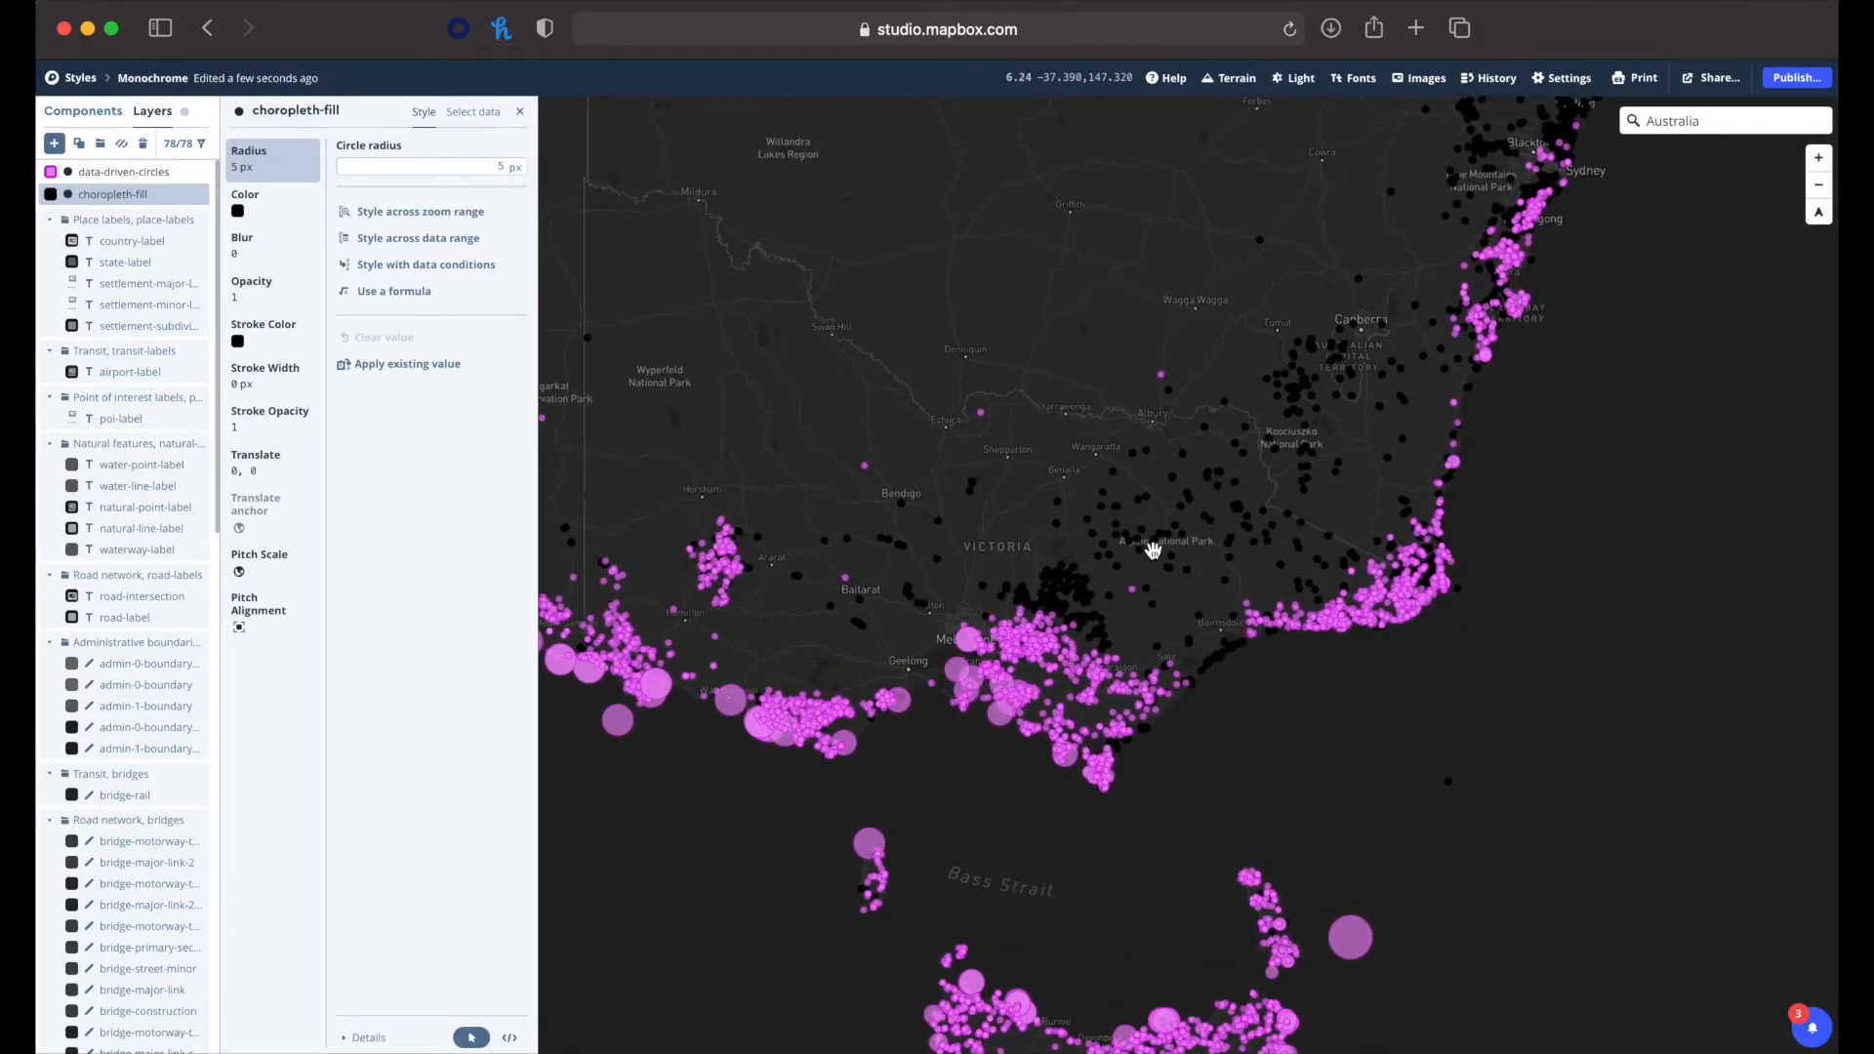
{"action": "scroll", "coordinate": [1153, 549], "scroll_direction": "up", "scroll_amount": 4}
- Set the choropleth-fill layer's circle color to green 5cd822 and check the points across Victoria
{"action": "left_click", "coordinate": [269, 213]}
{"action": "left_click", "coordinate": [414, 208]}
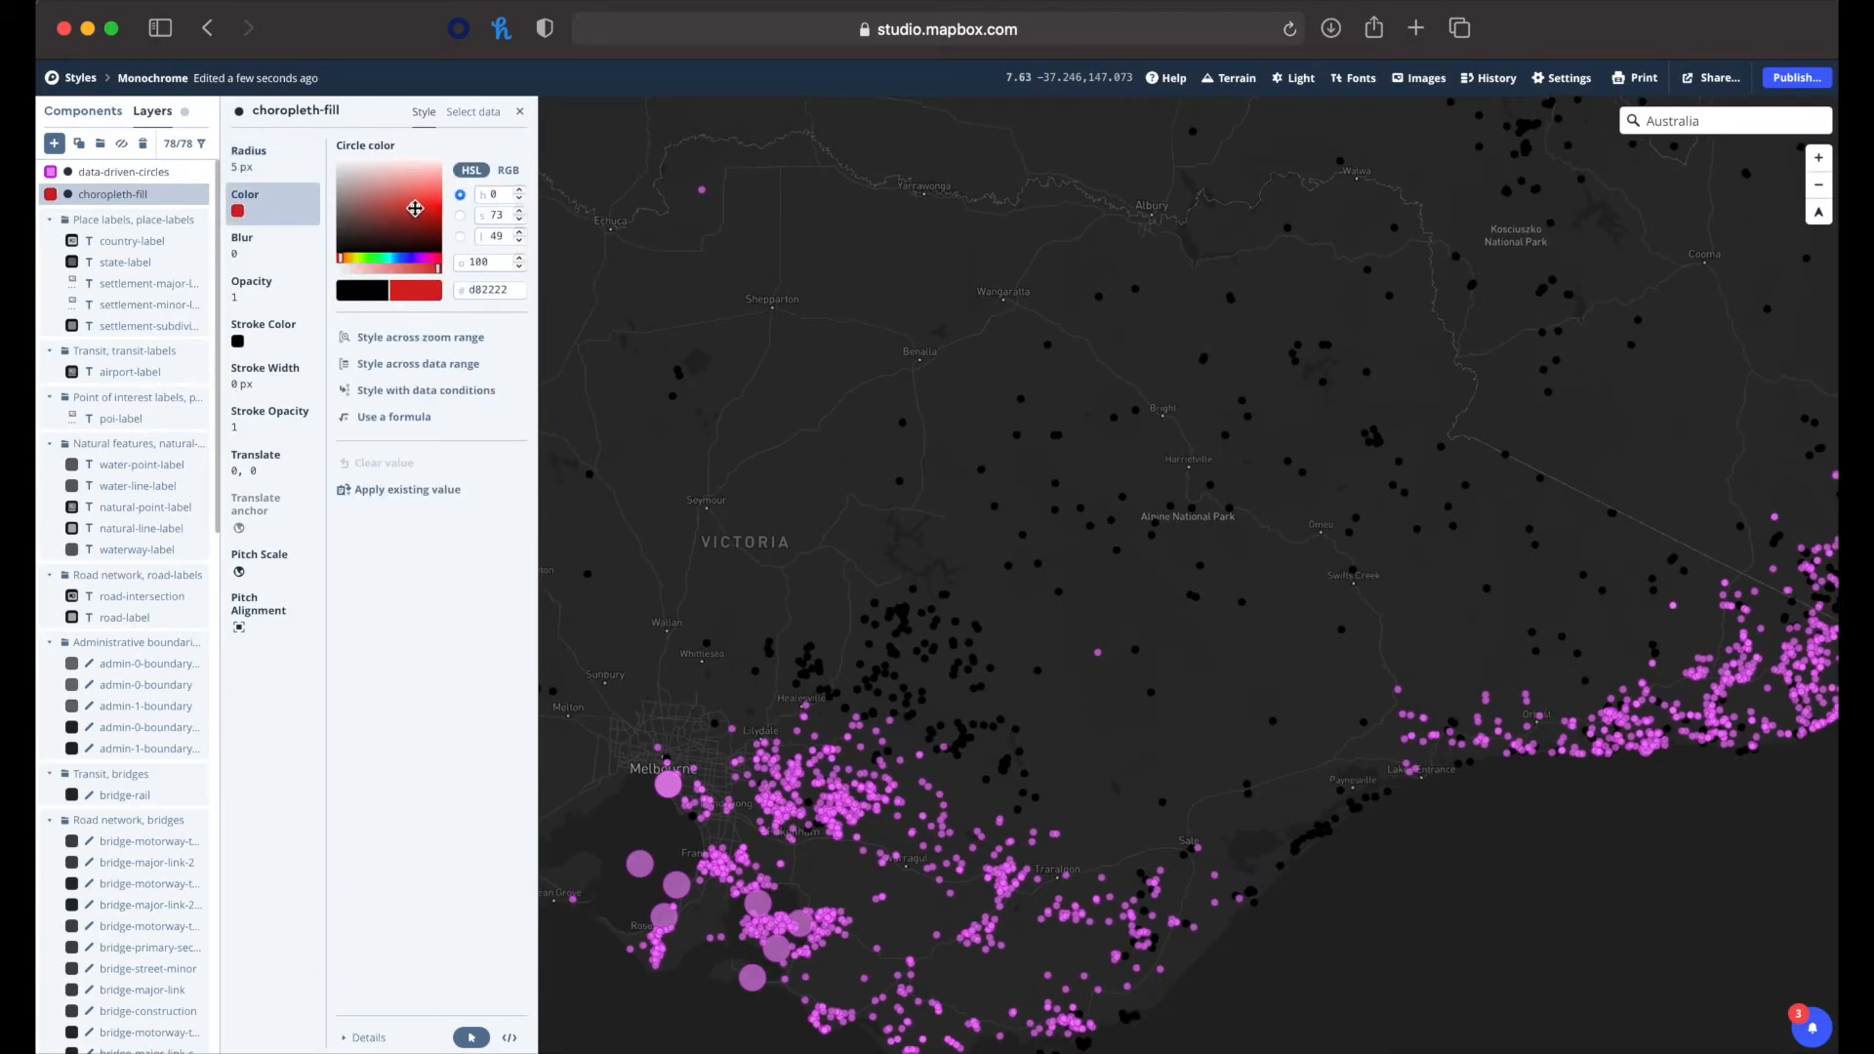
{"action": "left_click", "coordinate": [368, 259]}
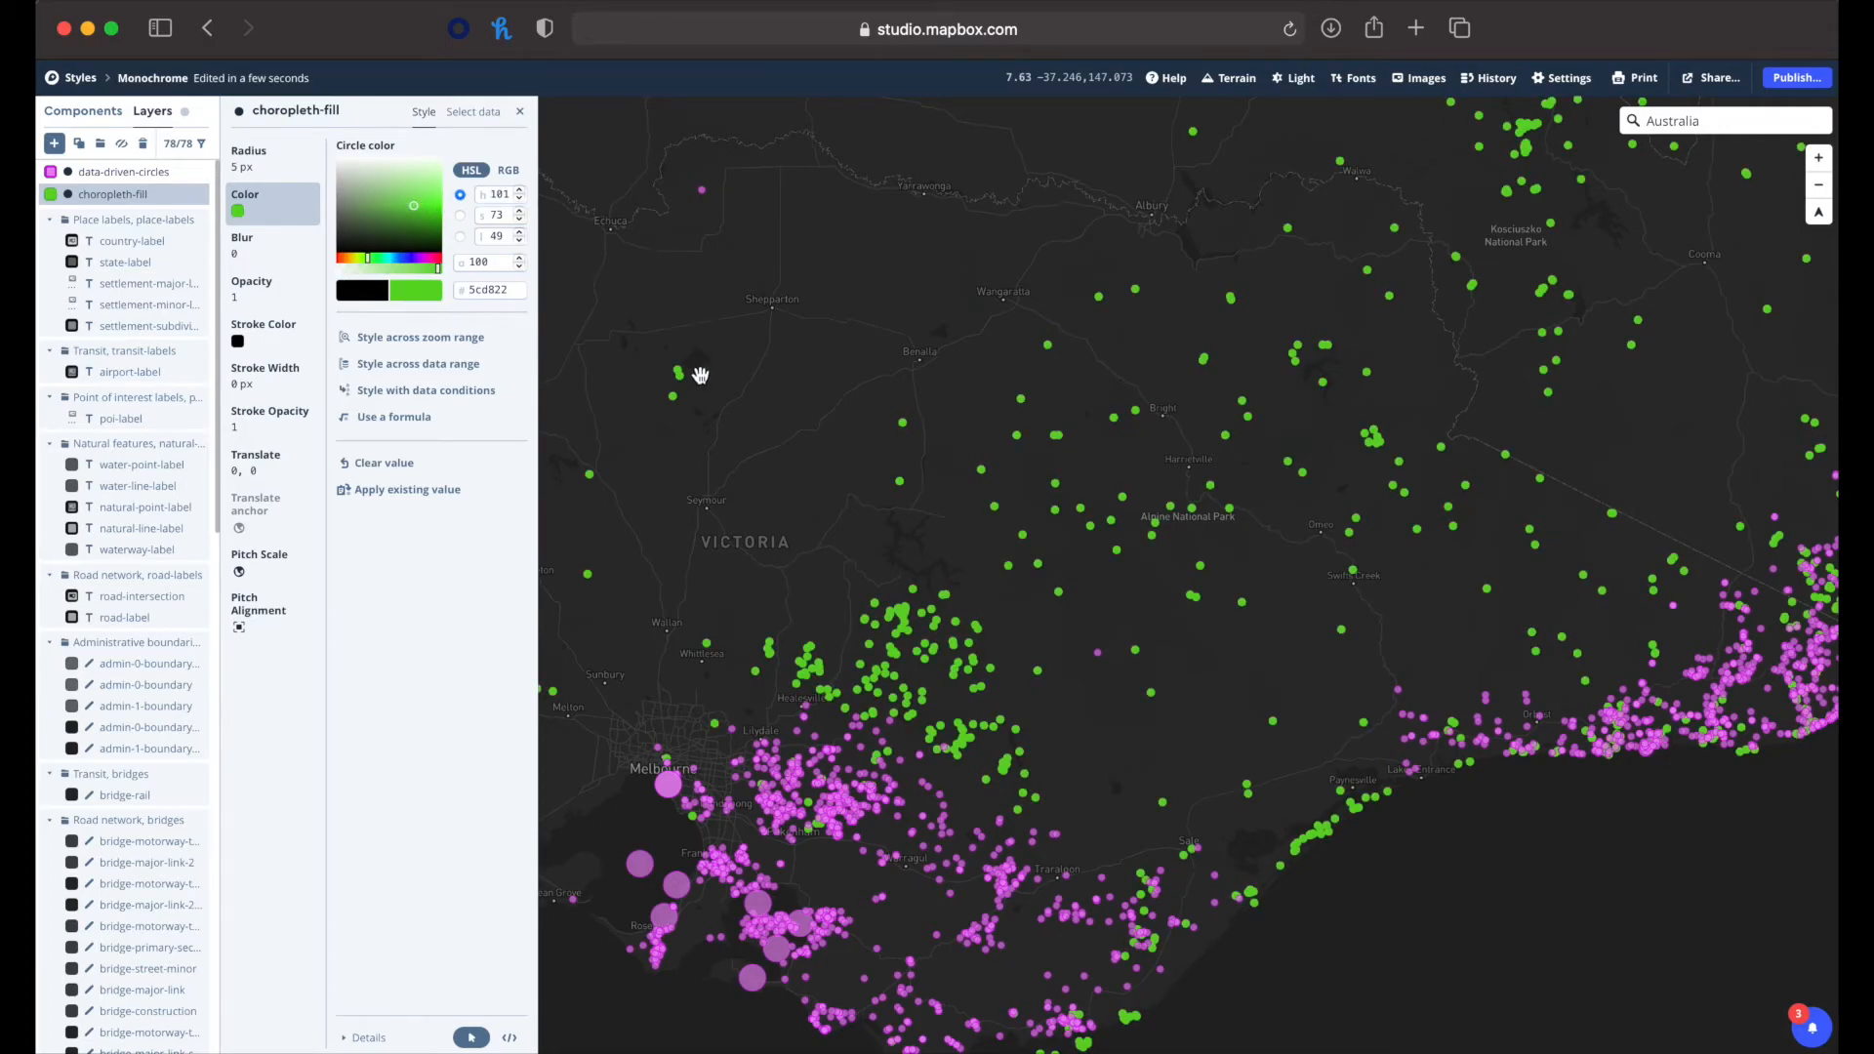
{"action": "scroll", "coordinate": [1102, 623], "scroll_direction": "up", "scroll_amount": 3}
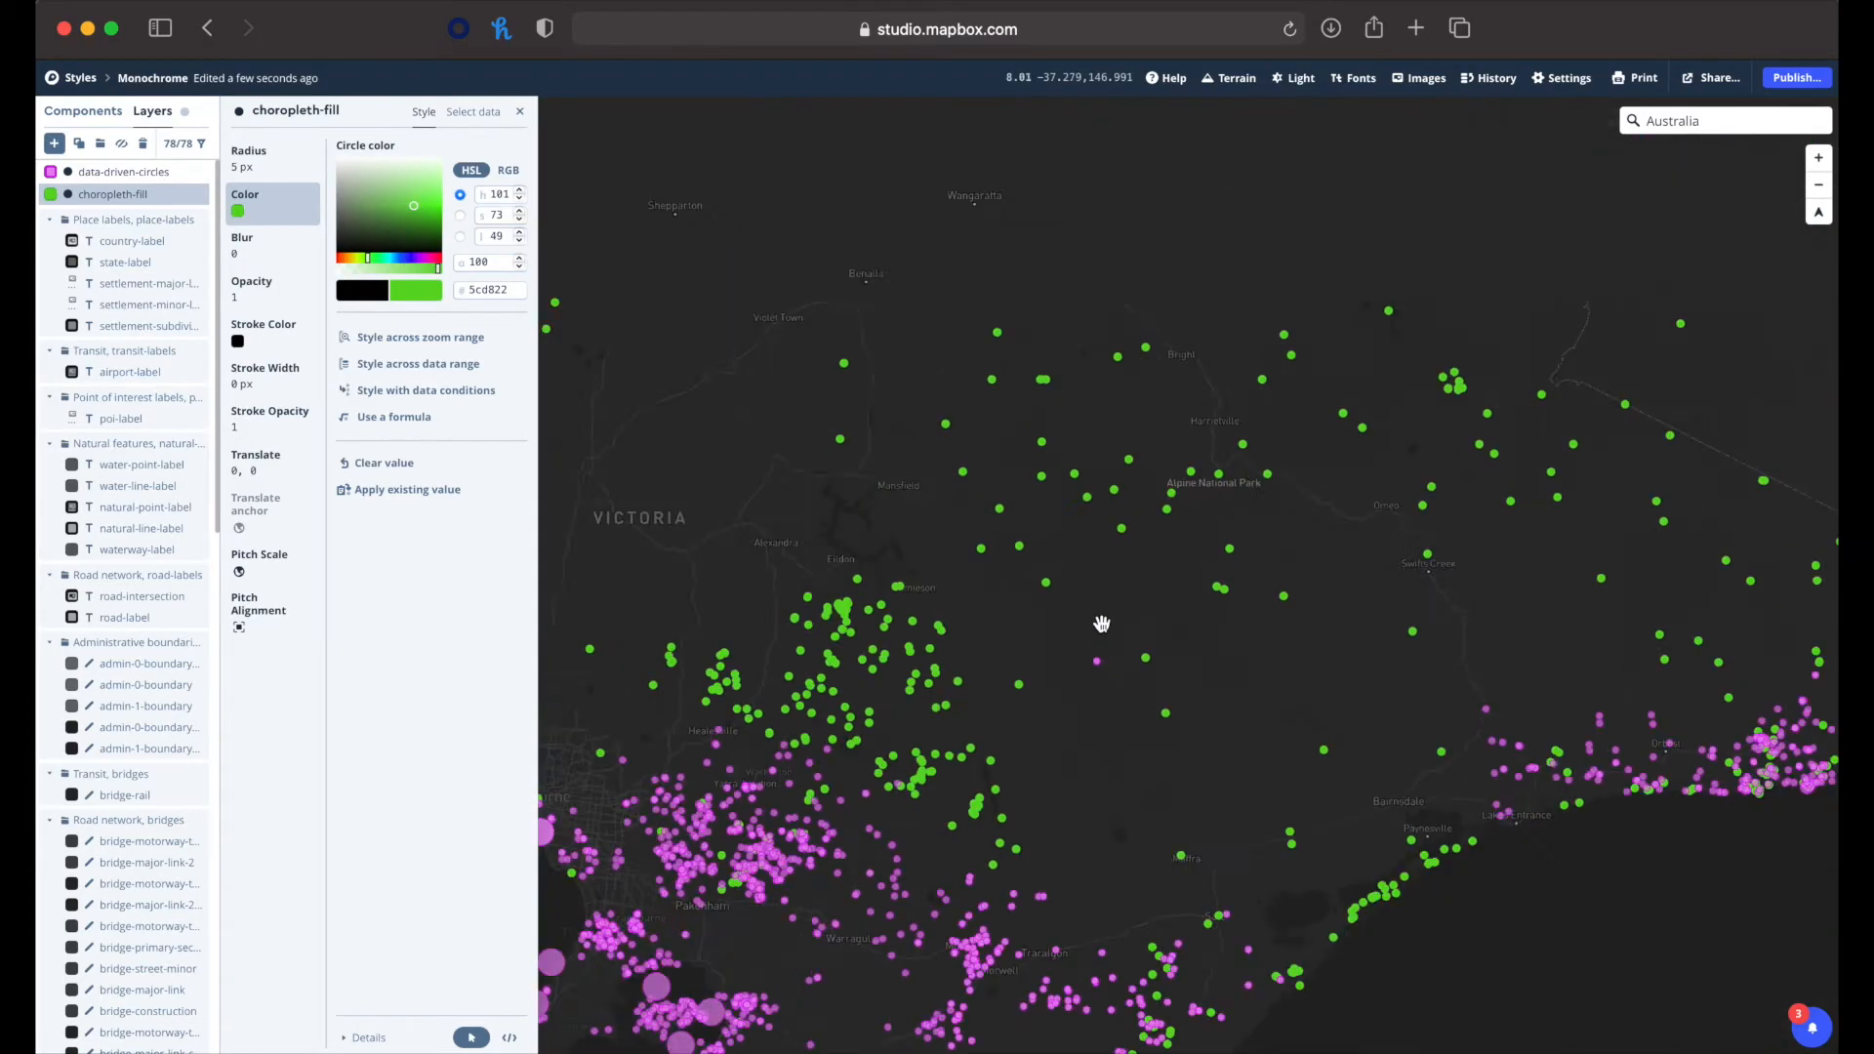
{"action": "scroll", "coordinate": [1102, 622], "scroll_direction": "down", "scroll_amount": 5}
{"action": "scroll", "coordinate": [1102, 623], "scroll_direction": "up", "scroll_amount": 3}
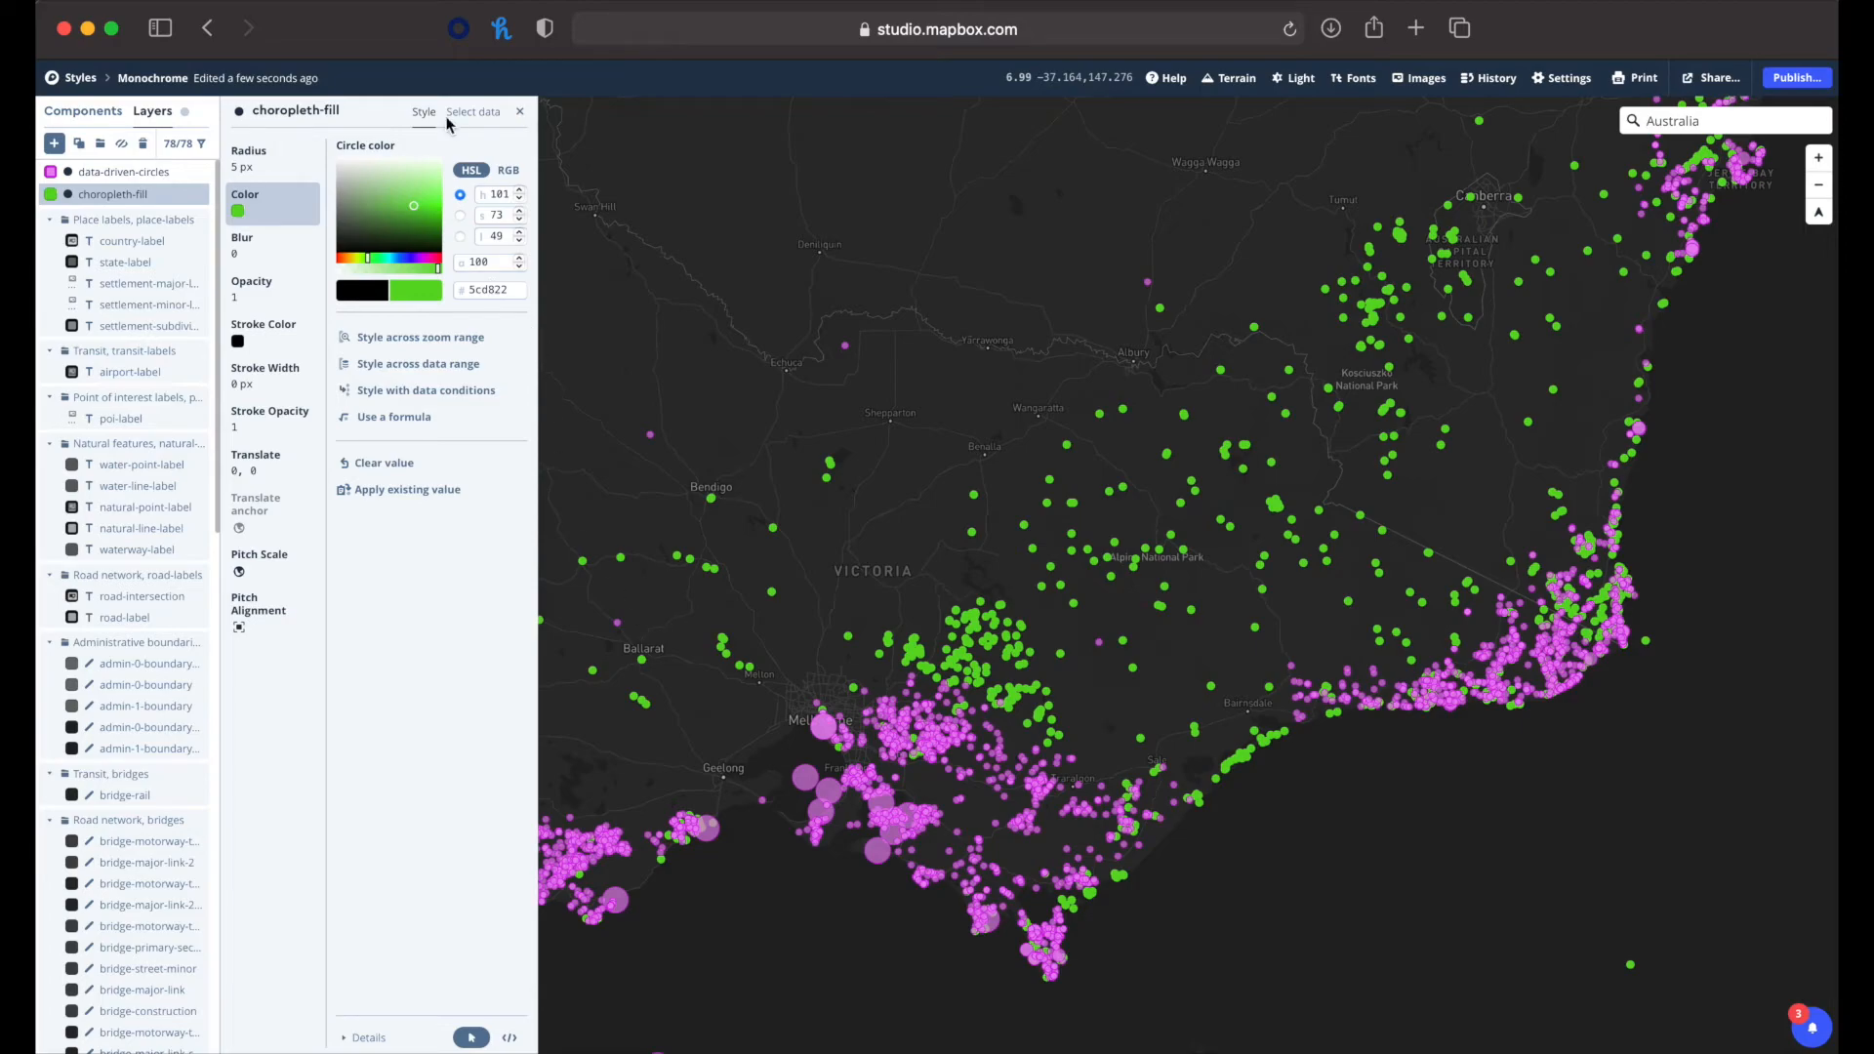
- Switch the choropleth-fill layer's type back to Heatmap, accept the loss of styling, and show its style settings
{"action": "left_click", "coordinate": [487, 117]}
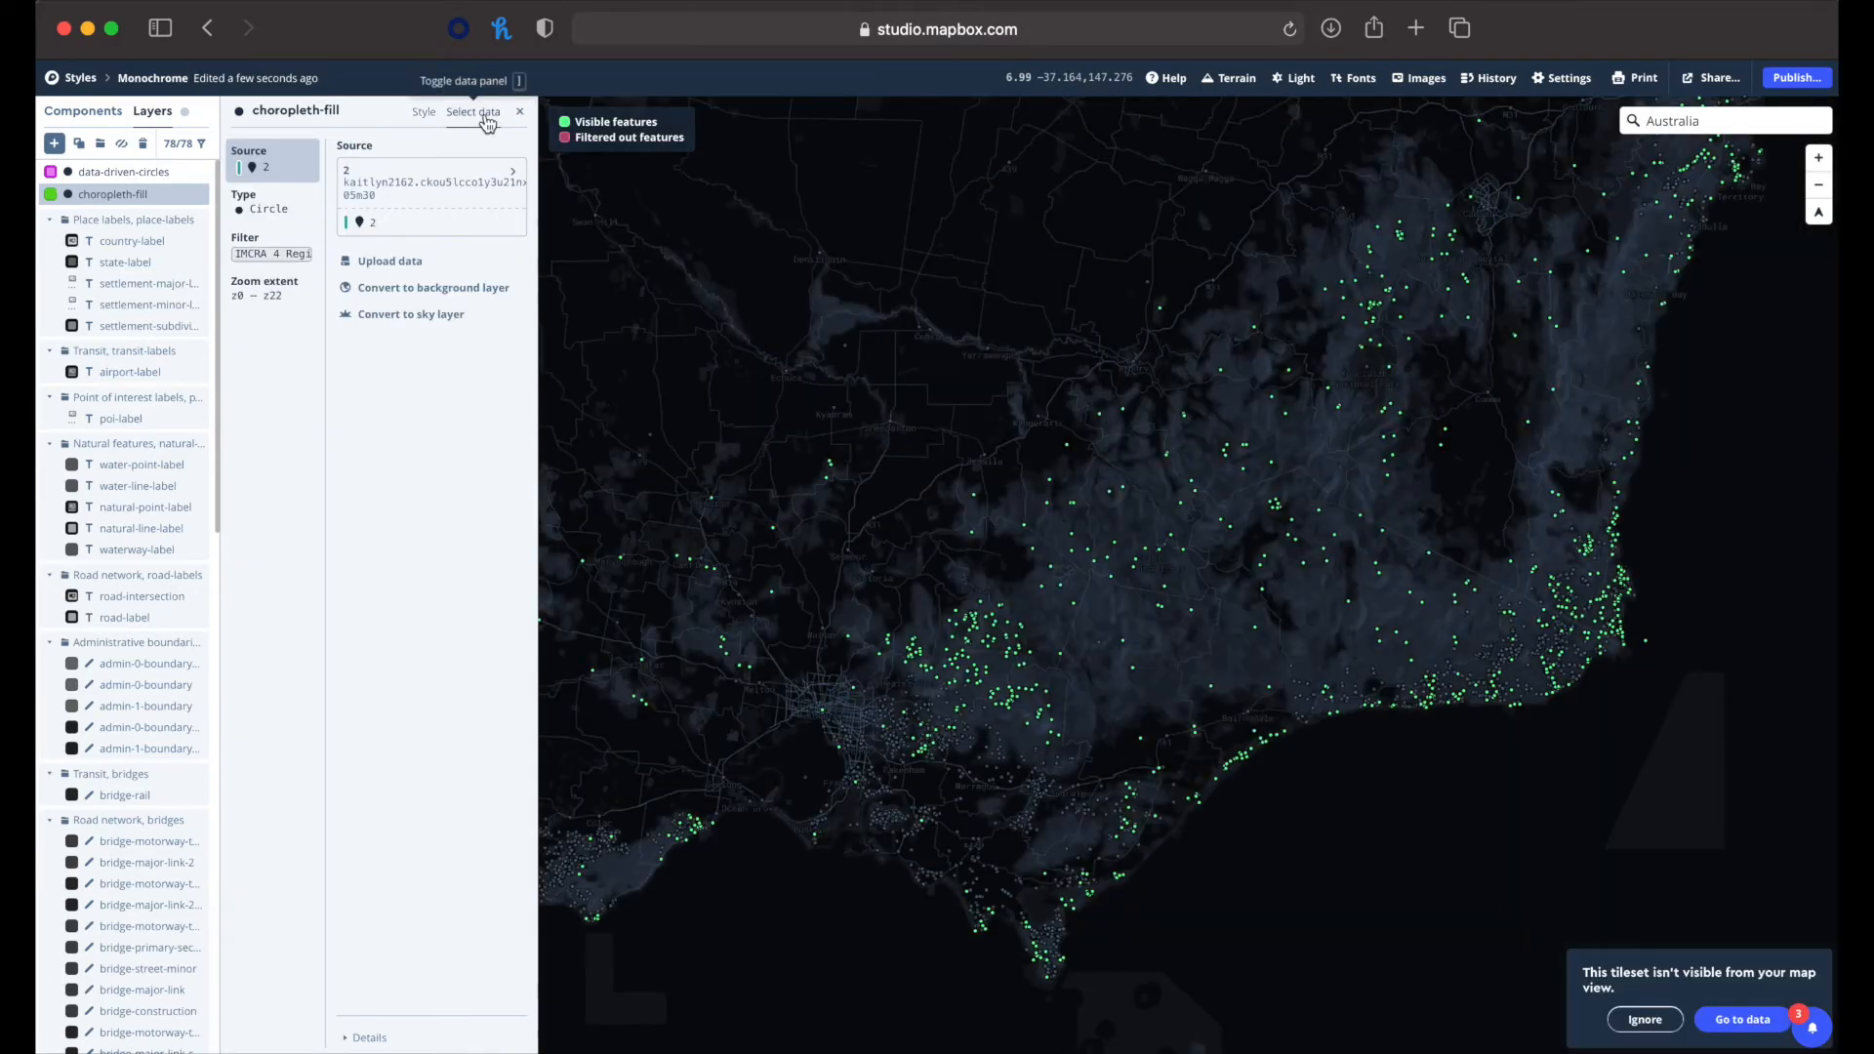
{"action": "left_click", "coordinate": [261, 202]}
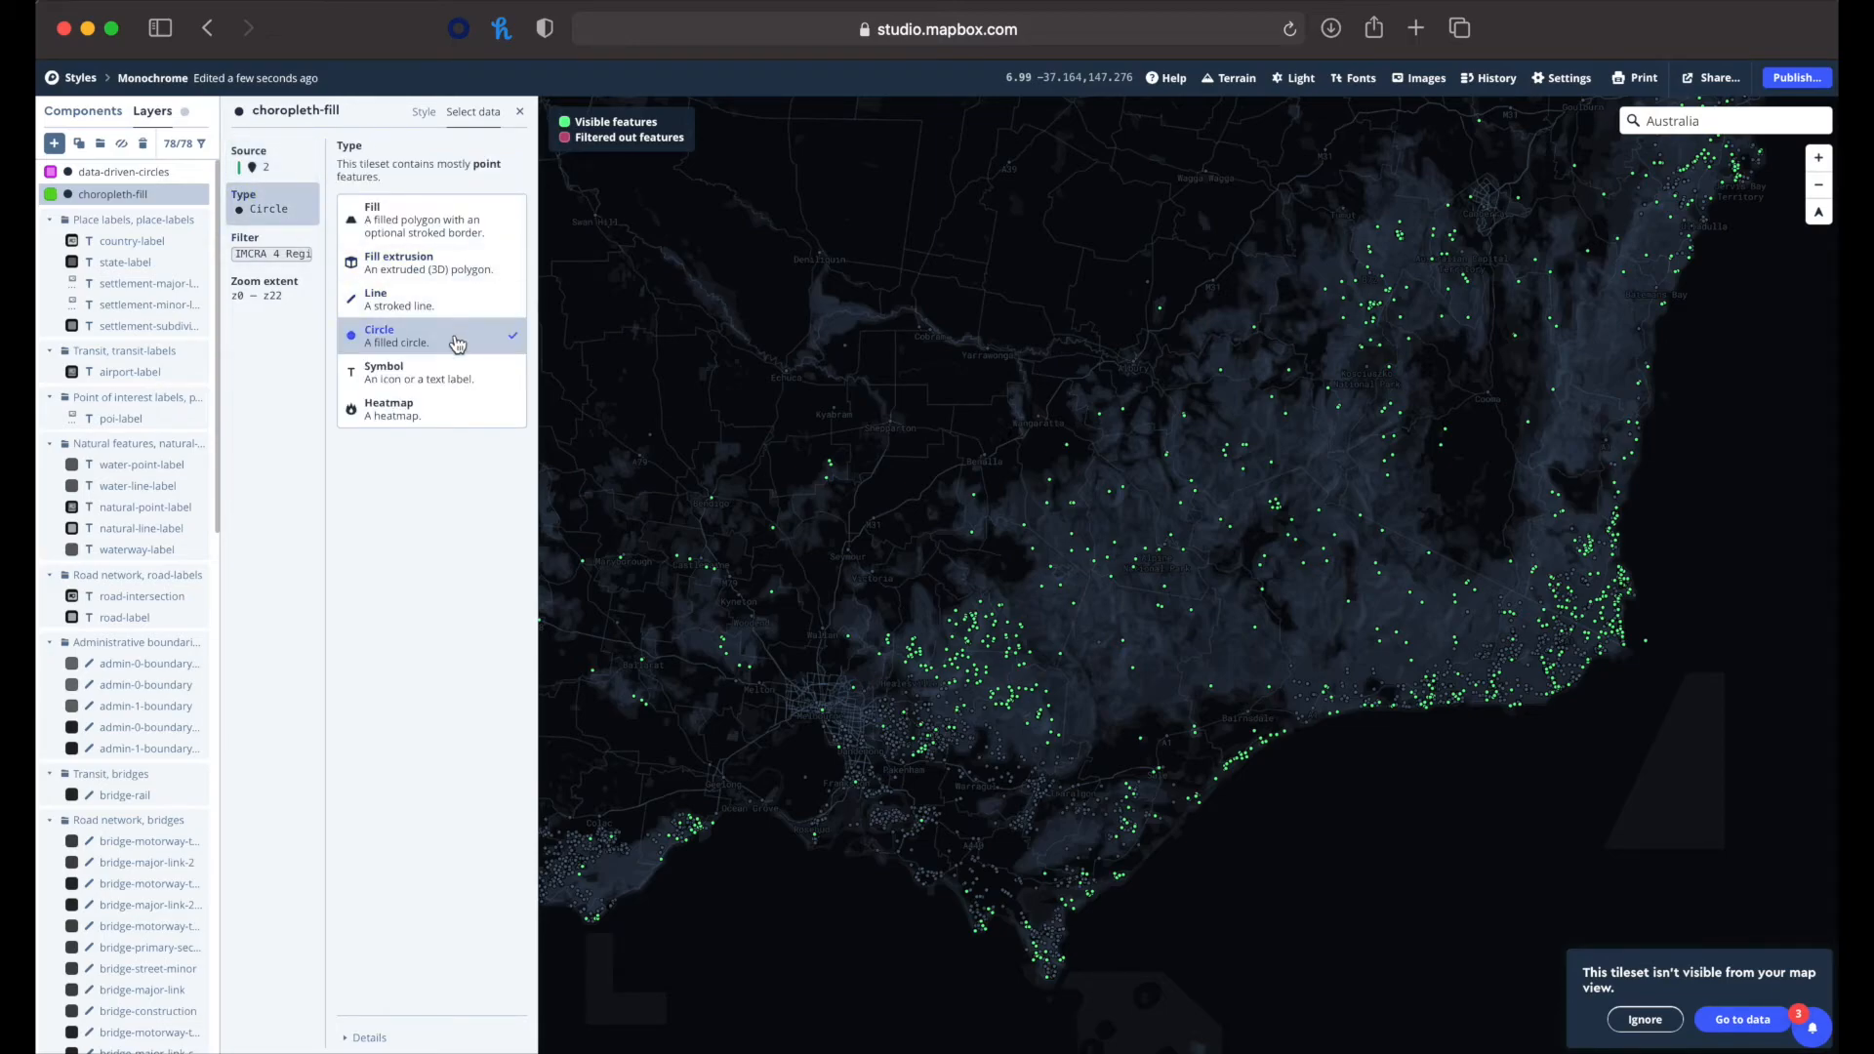
{"action": "left_click", "coordinate": [447, 414]}
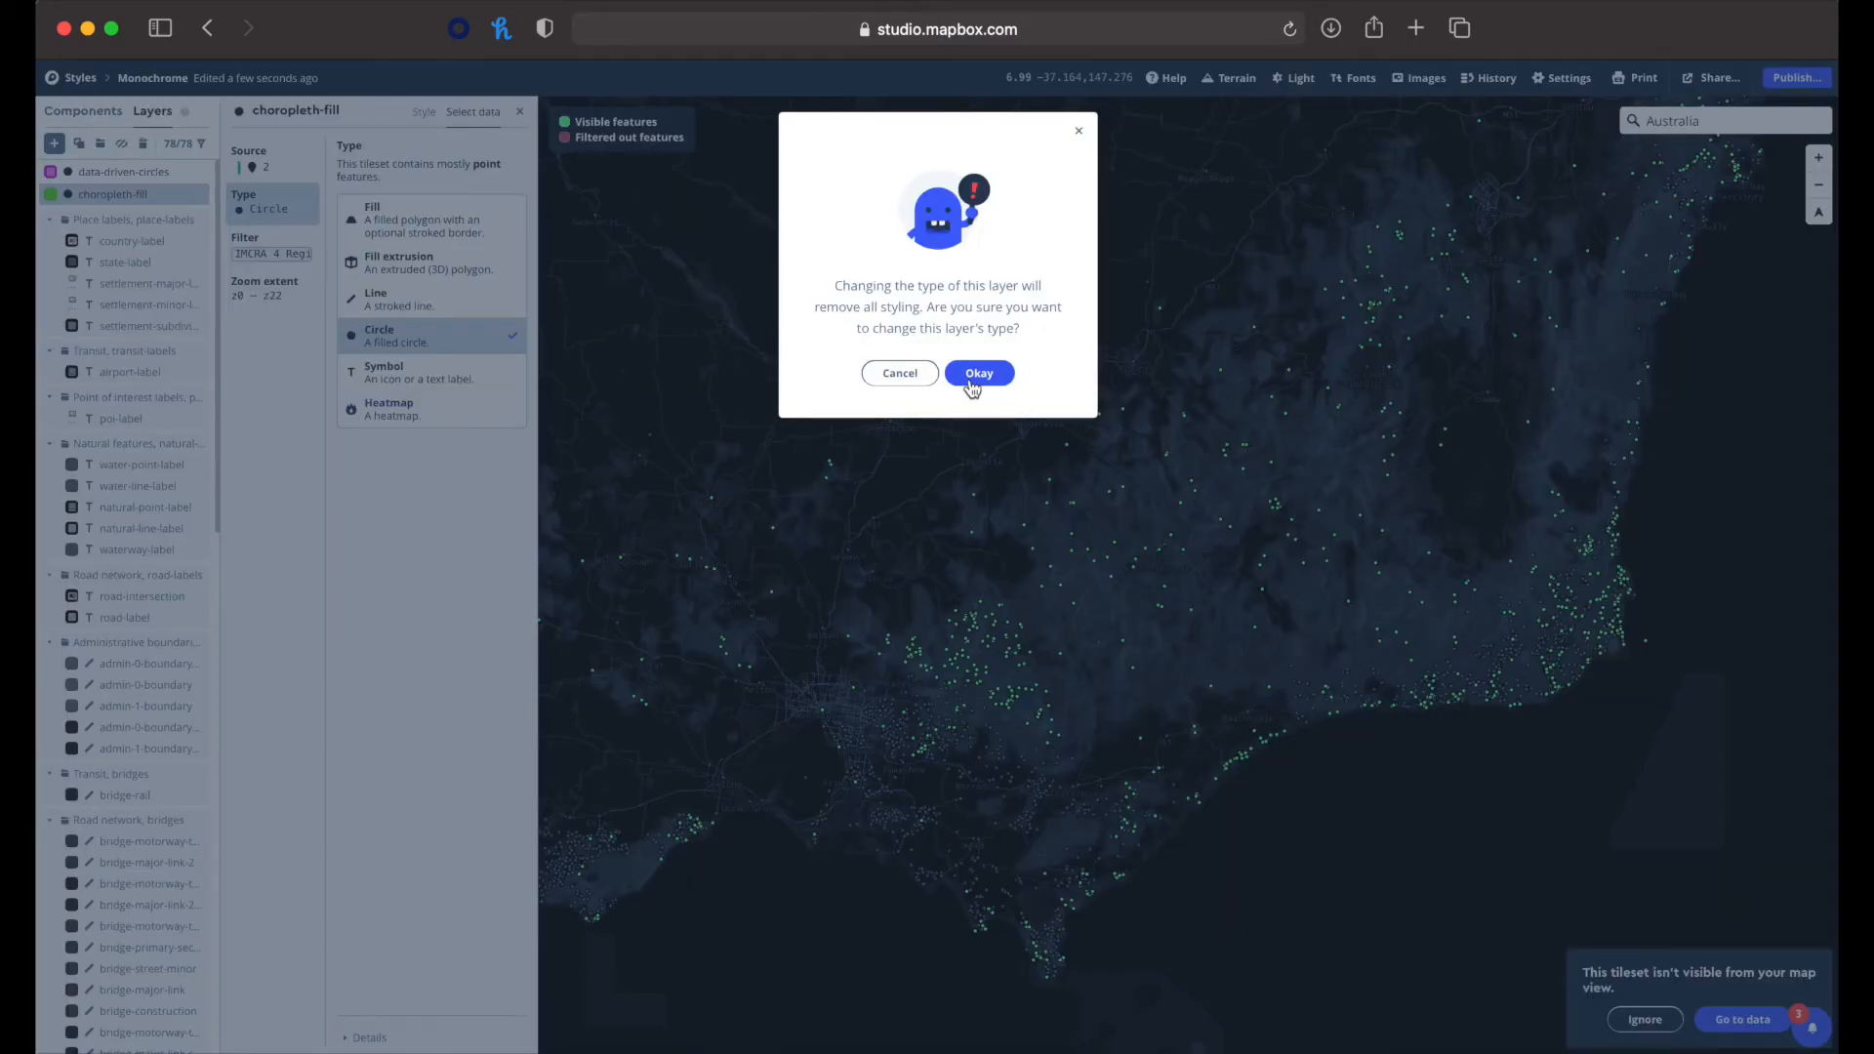
{"action": "left_click", "coordinate": [972, 381]}
{"action": "left_click", "coordinate": [420, 115]}
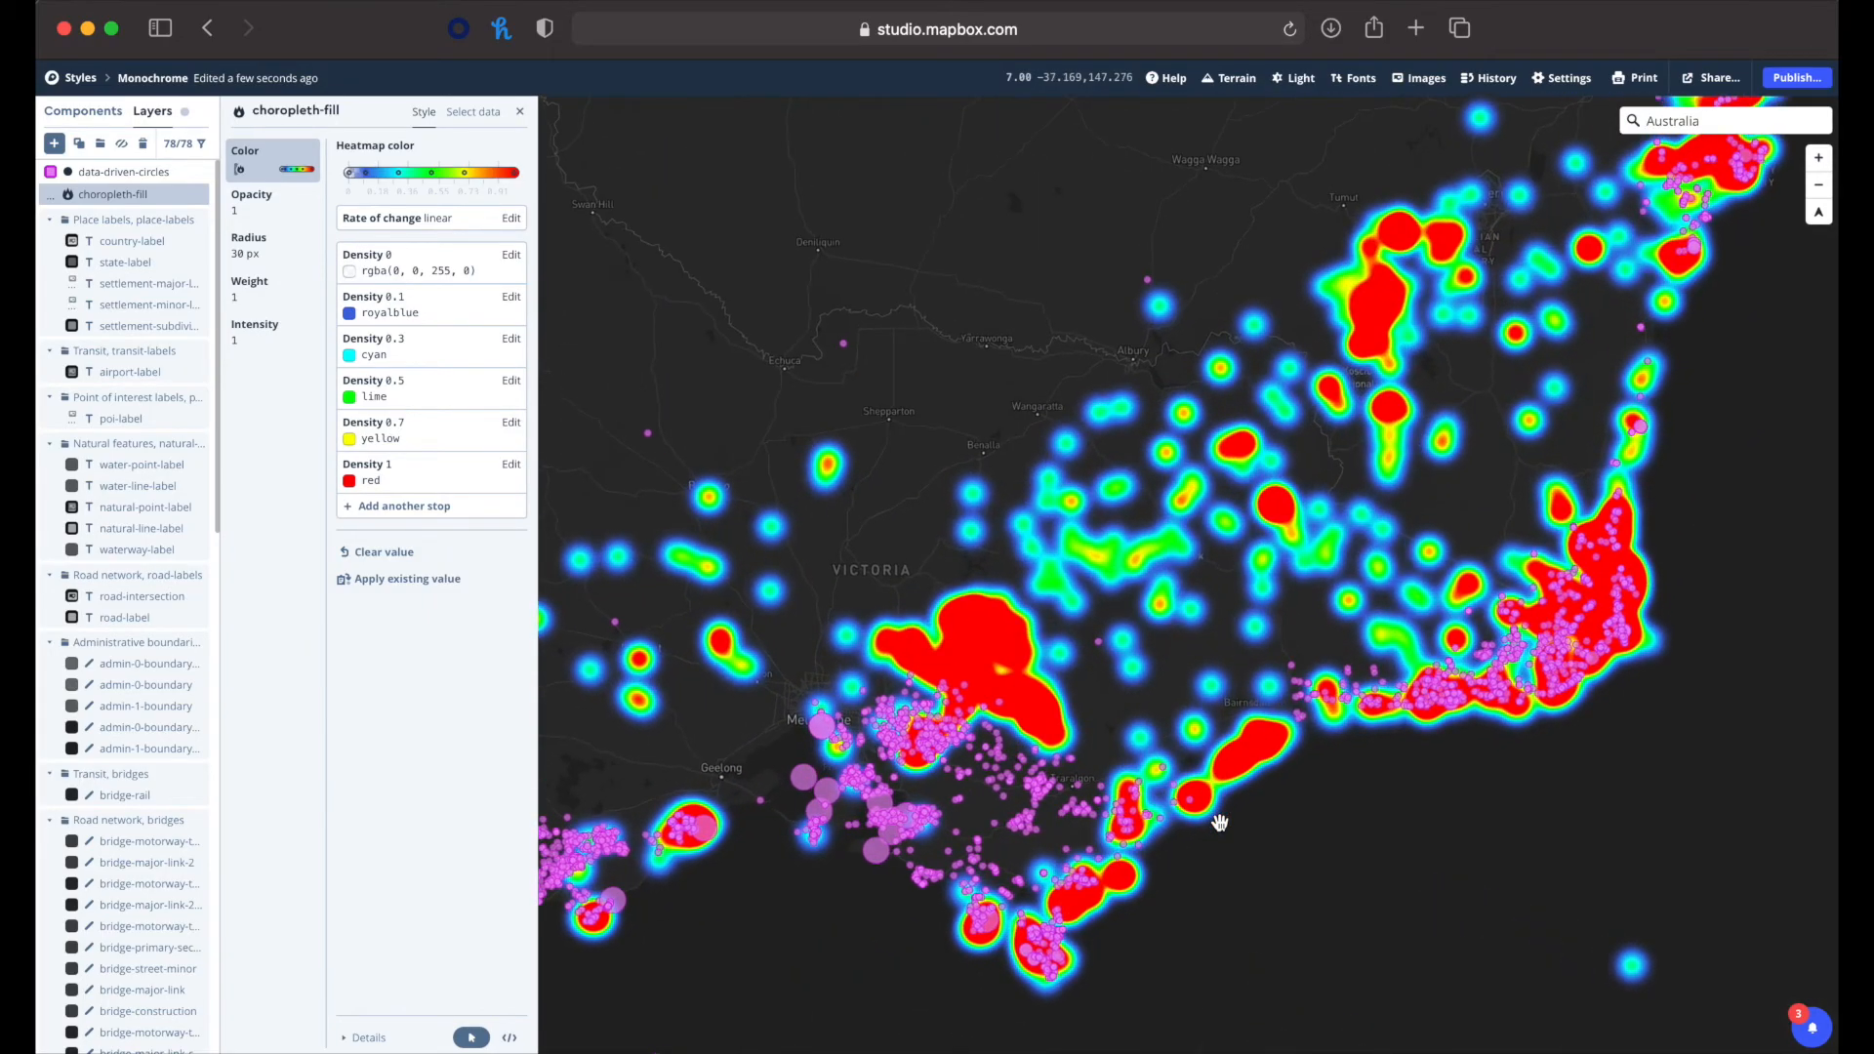
- Examine how the heatmap overlaps the data-driven circles around Victoria, the southeast coast, Bass Strait and Tasmania
{"action": "scroll", "coordinate": [1219, 823], "scroll_direction": "up", "scroll_amount": 2}
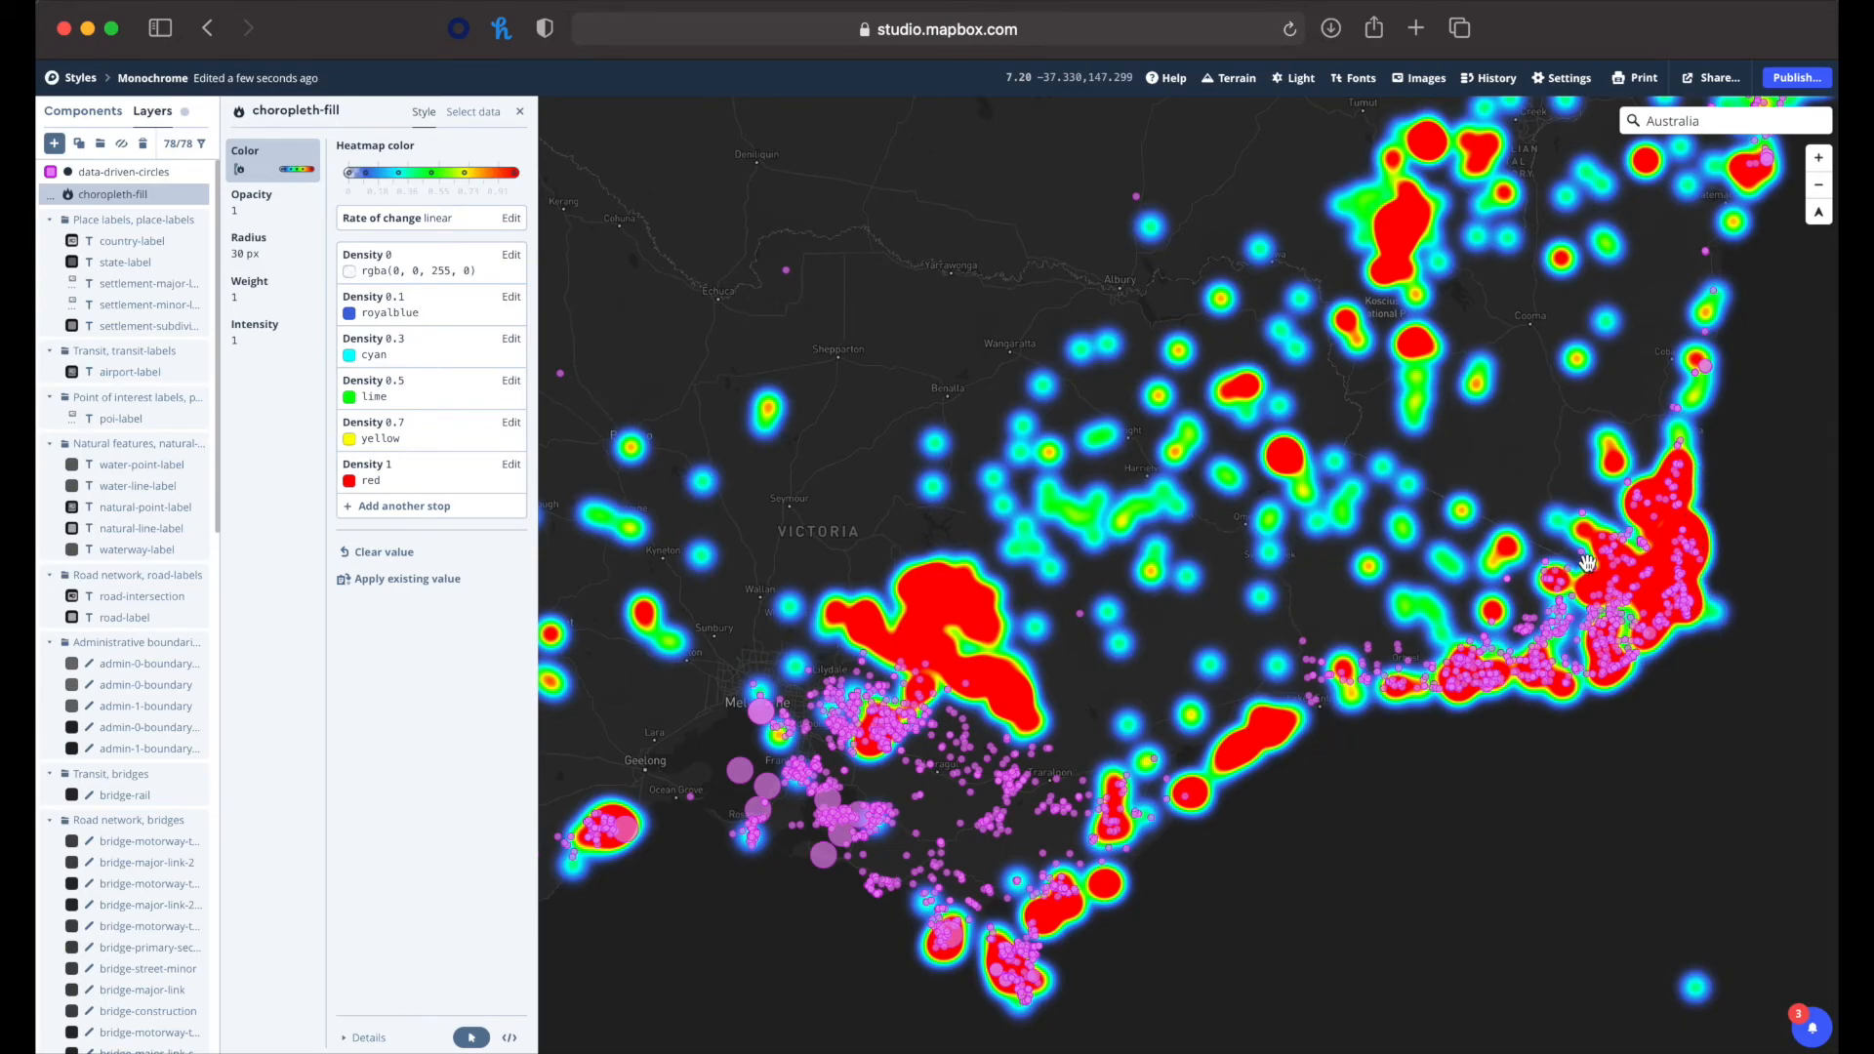
{"action": "scroll", "coordinate": [1060, 813], "scroll_direction": "down", "scroll_amount": 5}
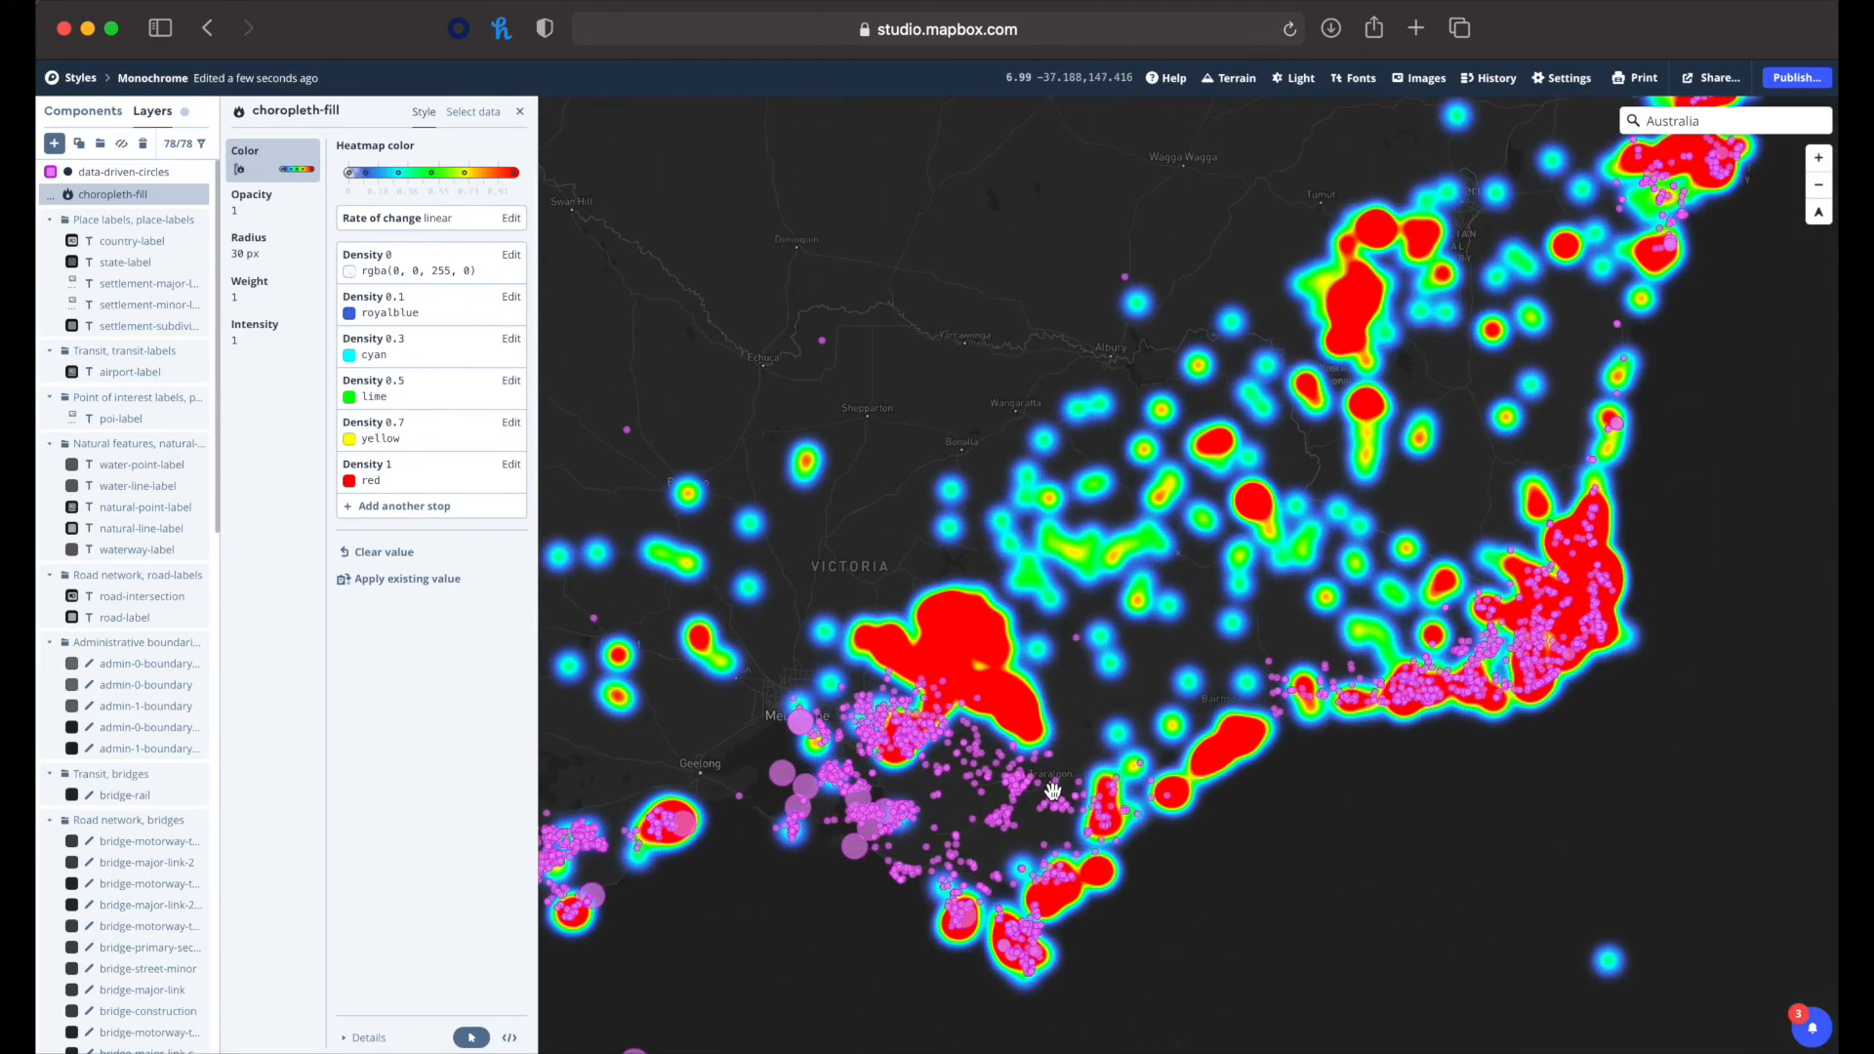
{"action": "scroll", "coordinate": [1052, 790], "scroll_direction": "up", "scroll_amount": 2}
{"action": "scroll", "coordinate": [881, 808], "scroll_direction": "up", "scroll_amount": 1}
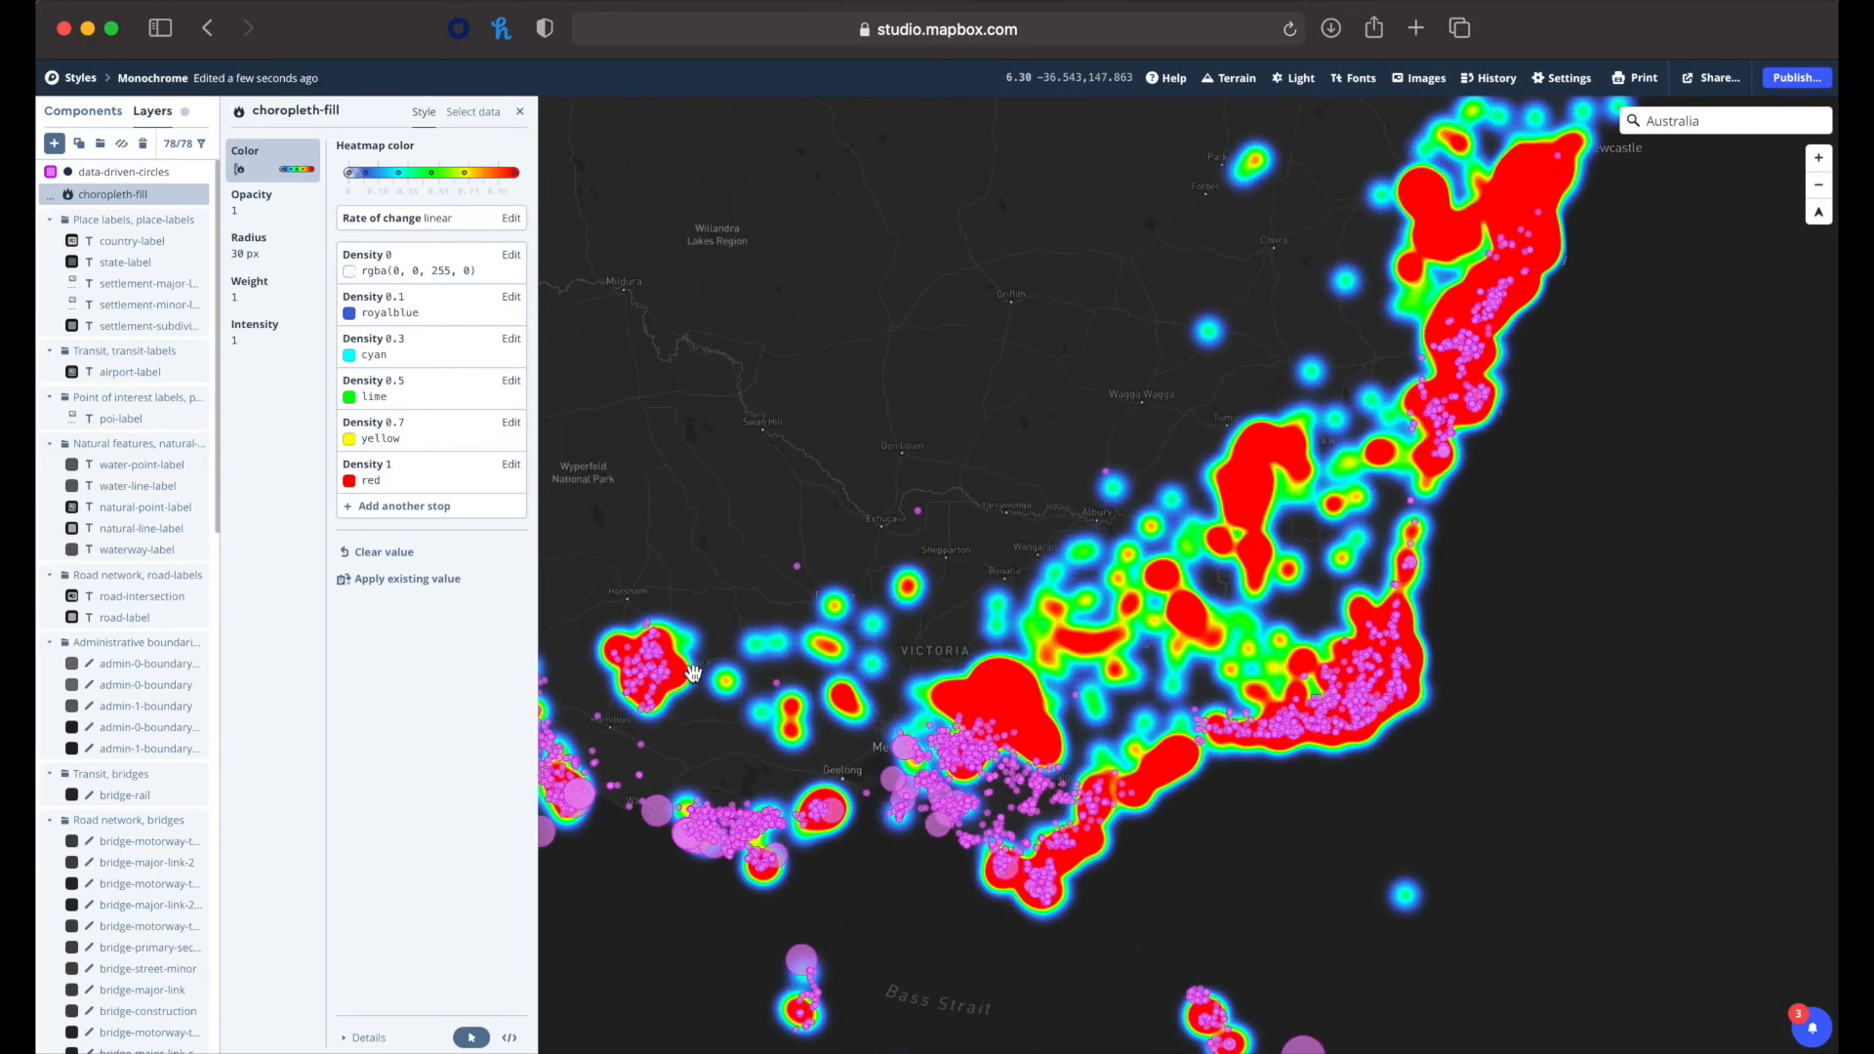
{"action": "left_click", "coordinate": [1008, 703]}
{"action": "left_click_drag", "start_coordinate": [1007, 703], "coordinate": [1222, 430]}
{"action": "left_click_drag", "start_coordinate": [1237, 636], "coordinate": [1219, 566]}
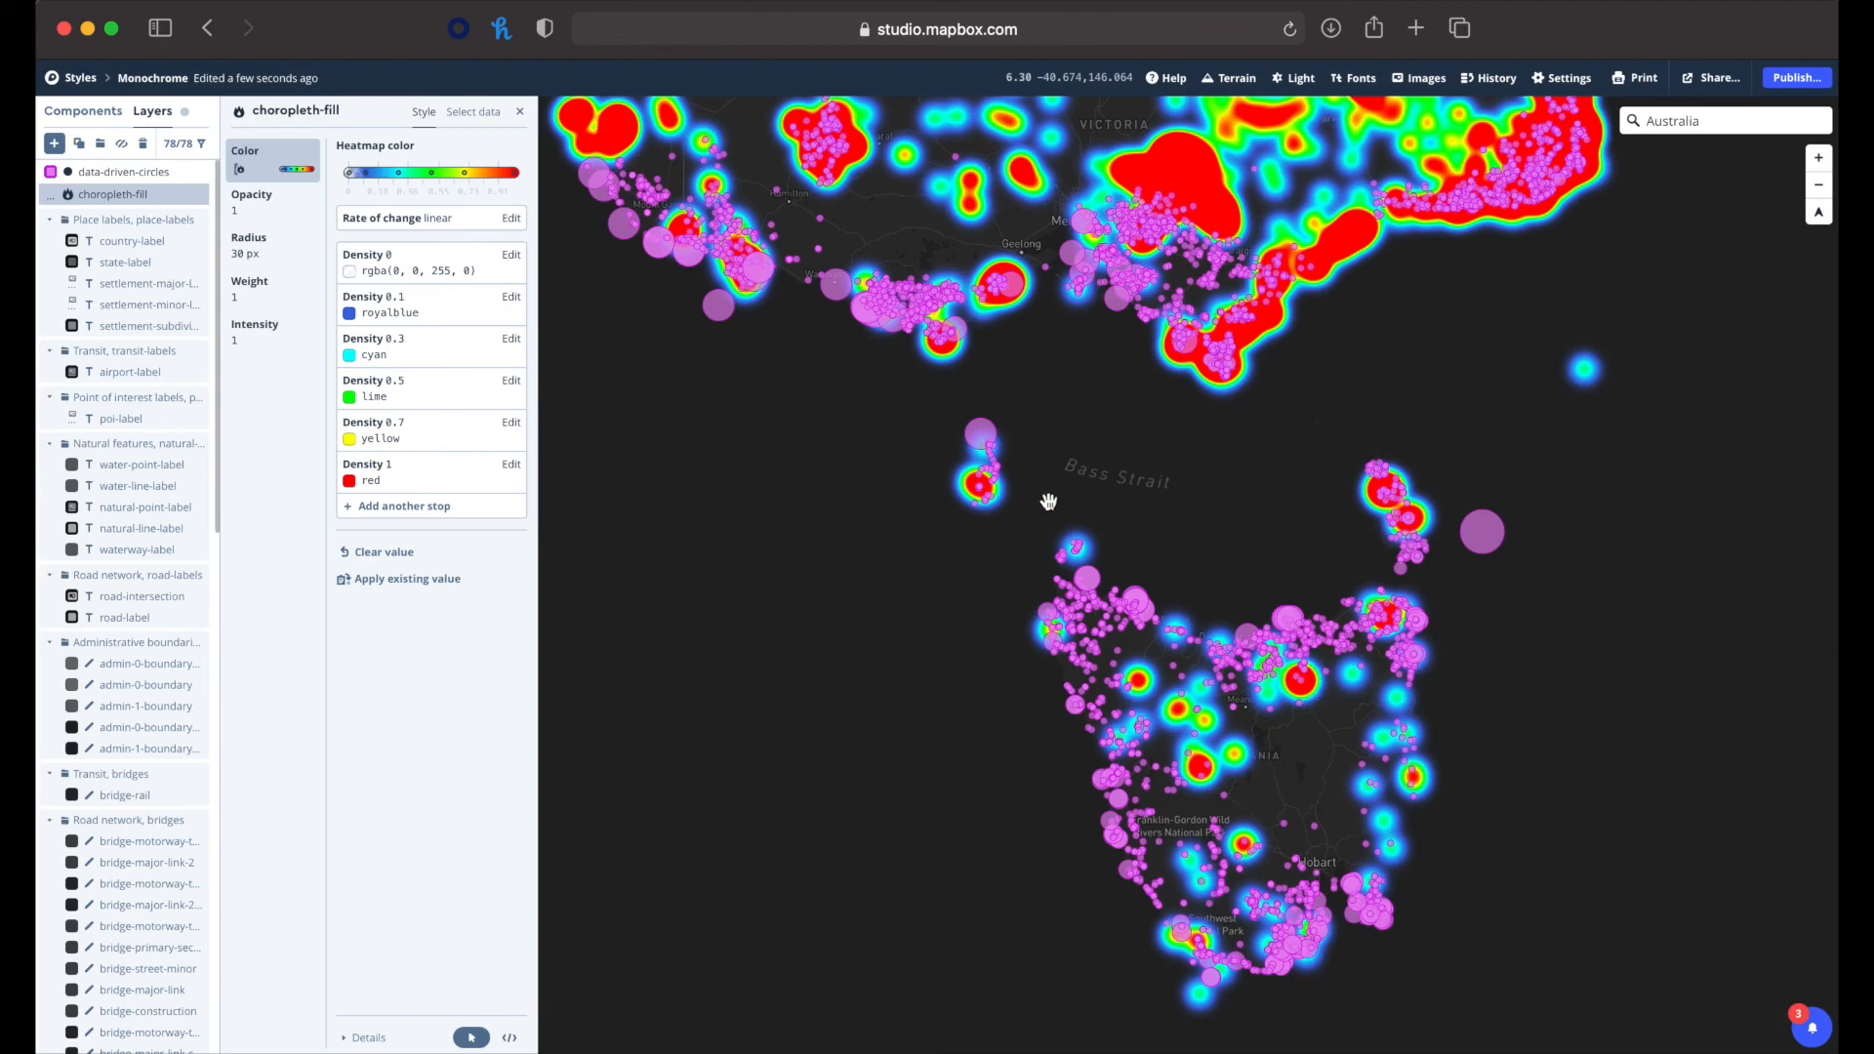
{"action": "left_click_drag", "start_coordinate": [1099, 435], "coordinate": [1087, 787]}
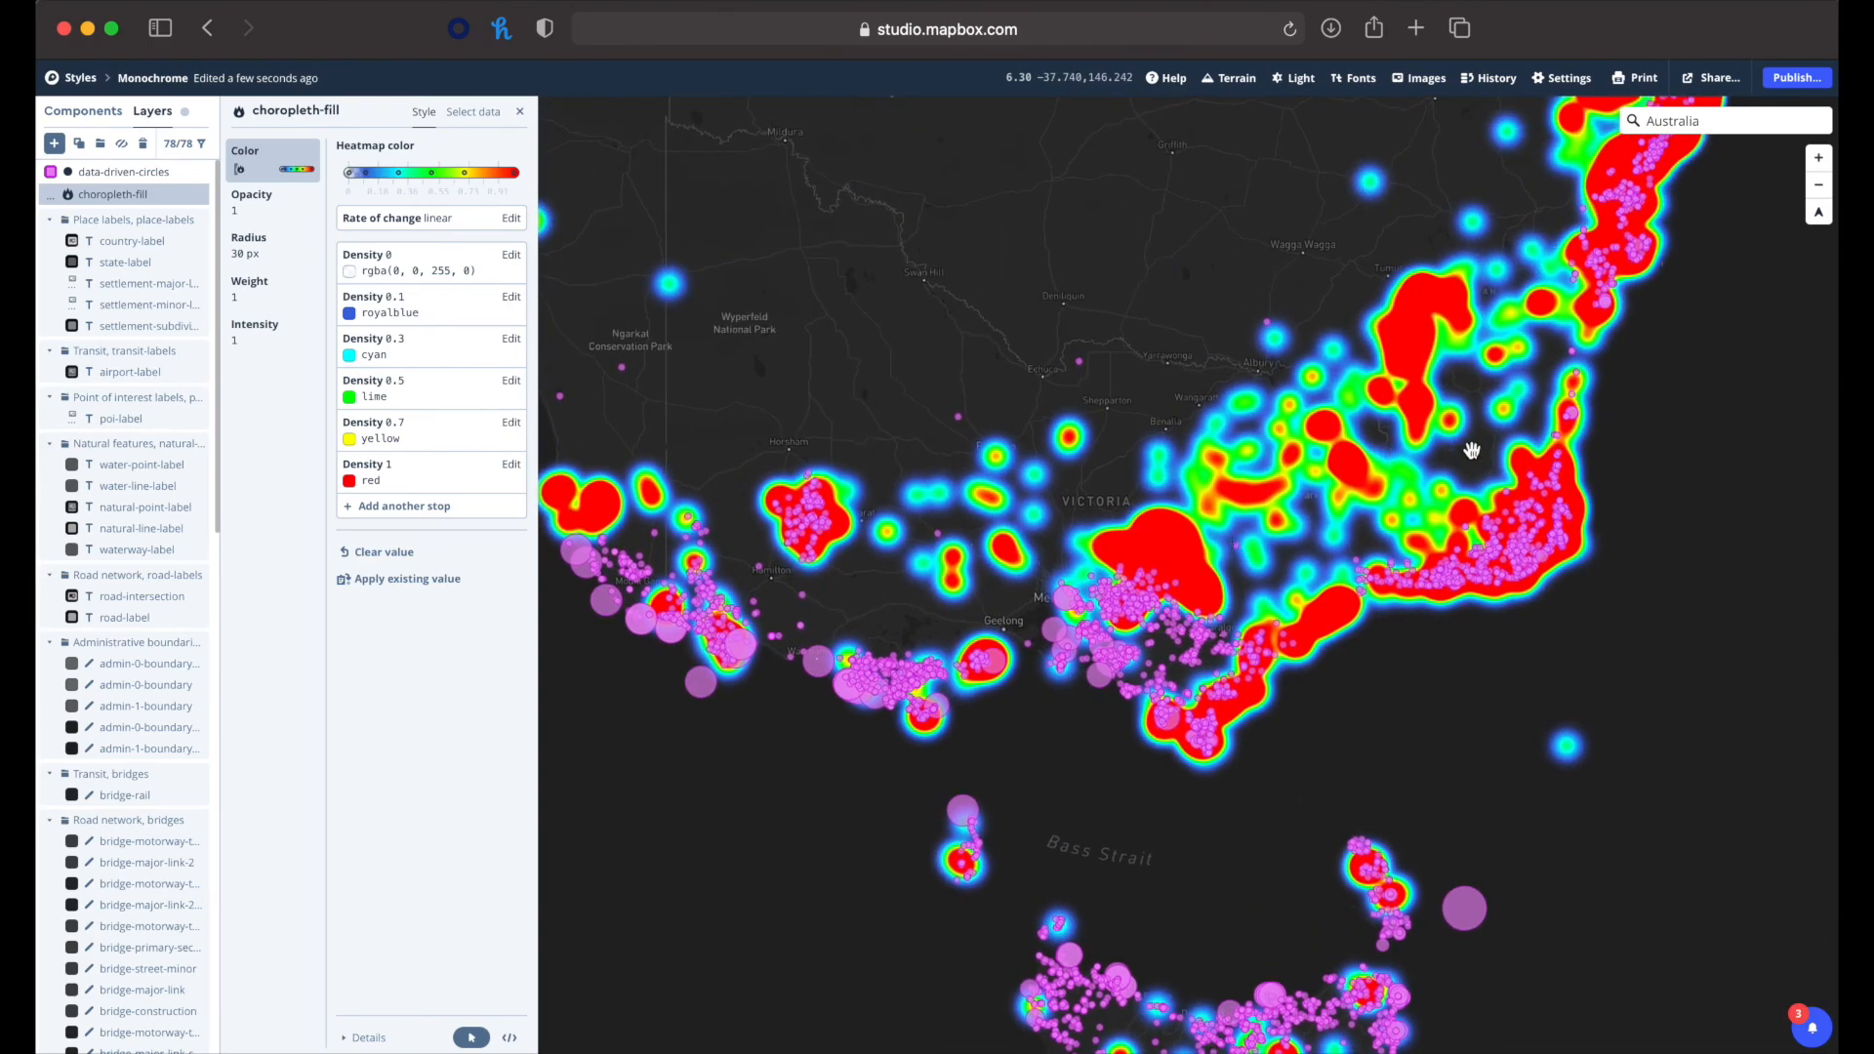